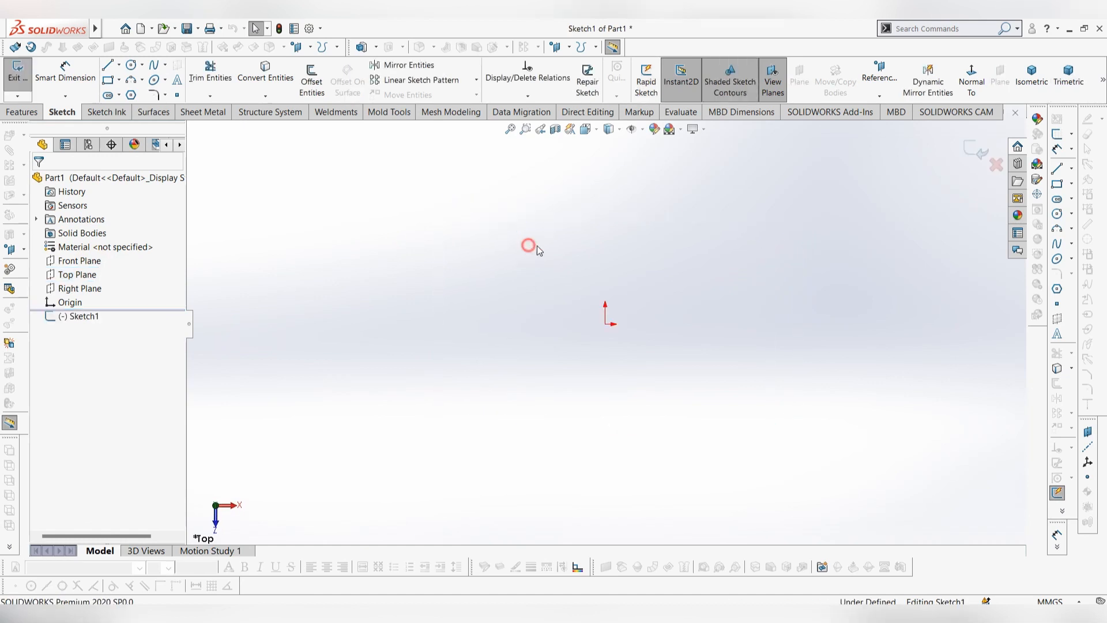
Sketch a center rectangle about 114 by 44 mm, centred on the origin.
left_click(108, 80)
left_click(82, 228)
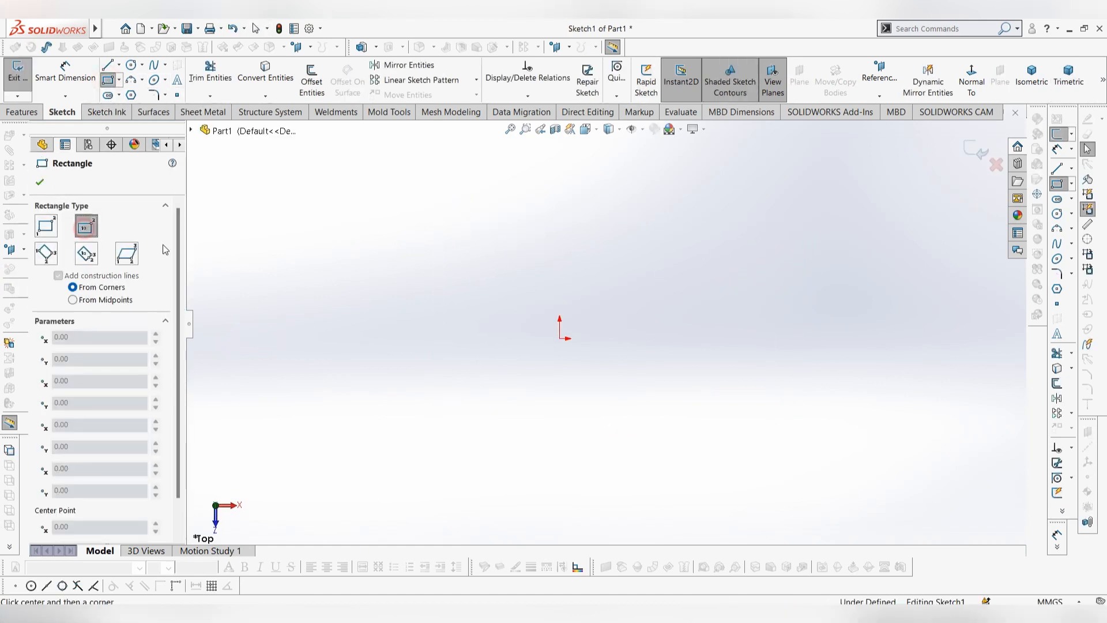
left_click(559, 338)
left_click(430, 288)
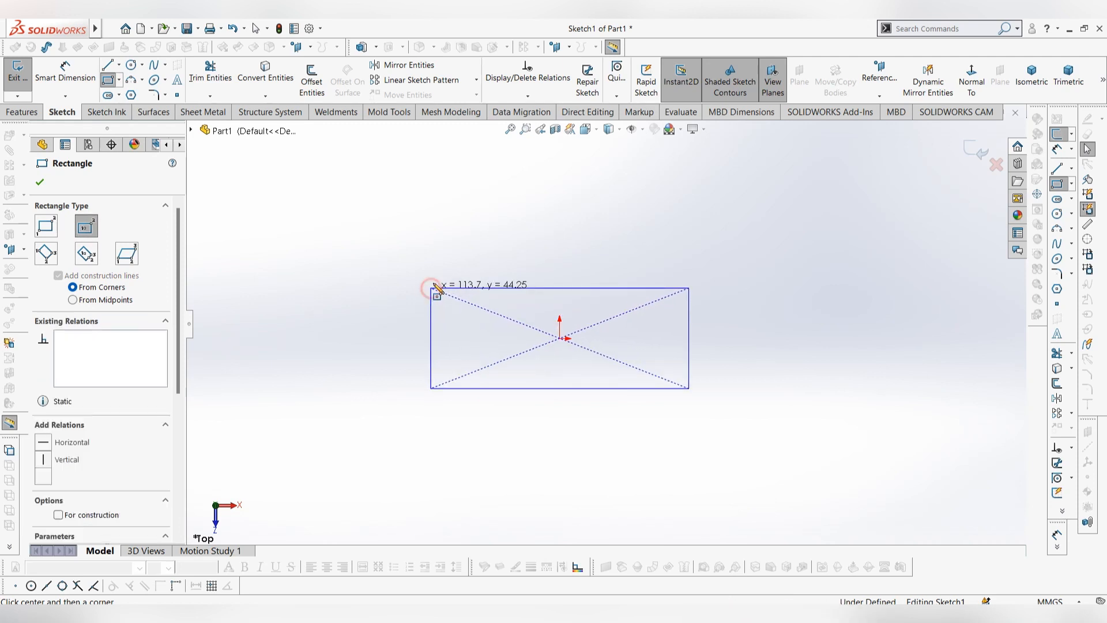
key("Escape")
Dimension the rectangle to 92 mm wide and 32.5 mm high.
left_click(51, 71)
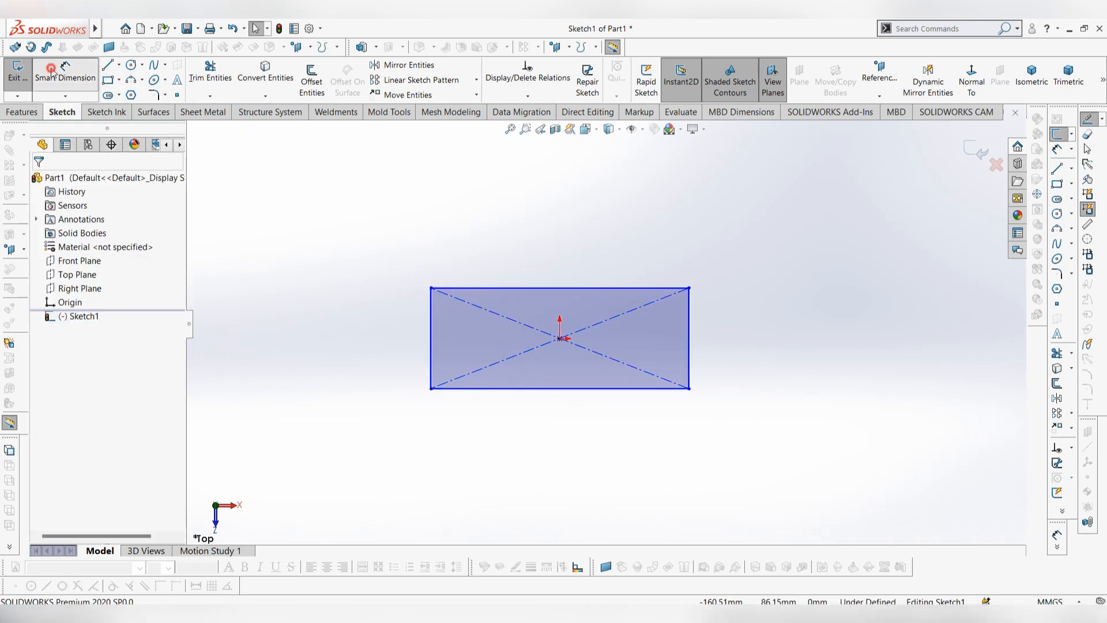
left_click(564, 288)
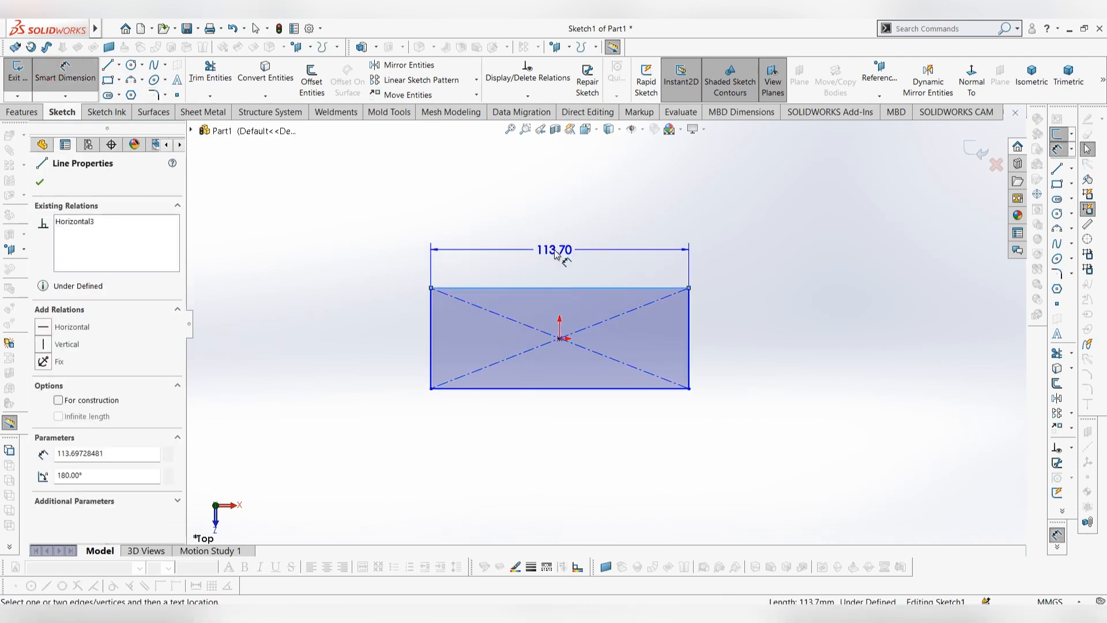
left_click(554, 252)
type("92")
key("Return")
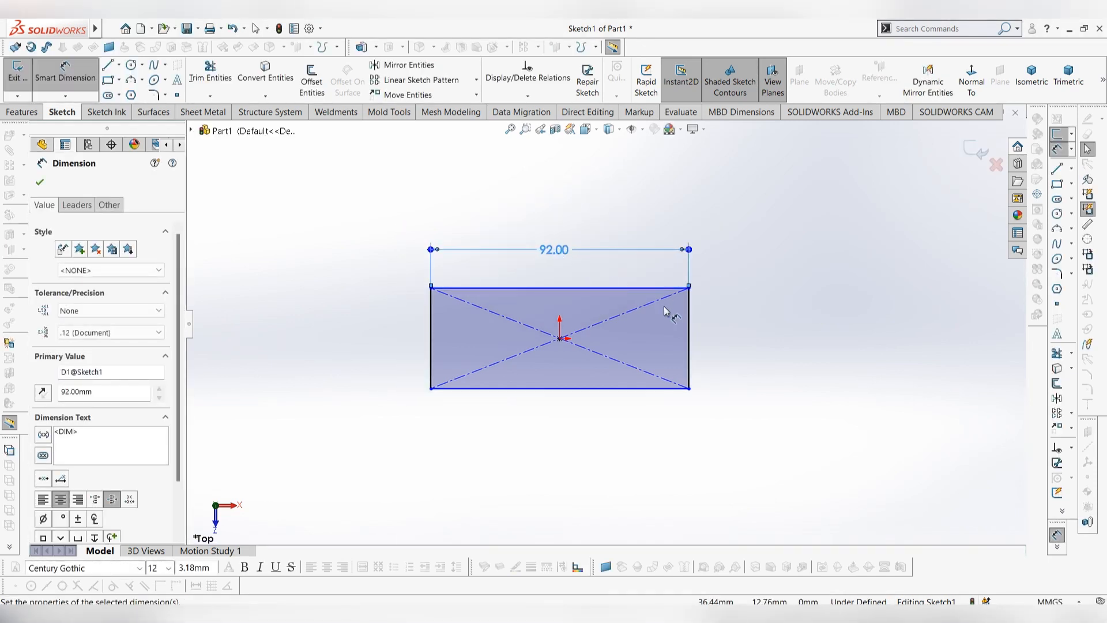
left_click(689, 341)
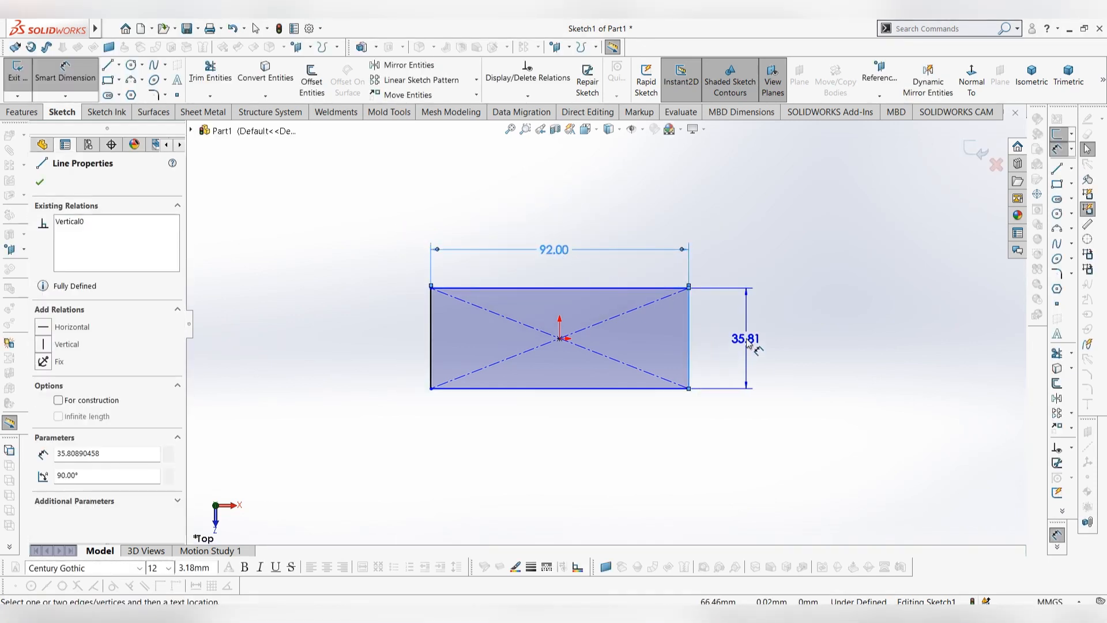
left_click(748, 344)
type("32.")
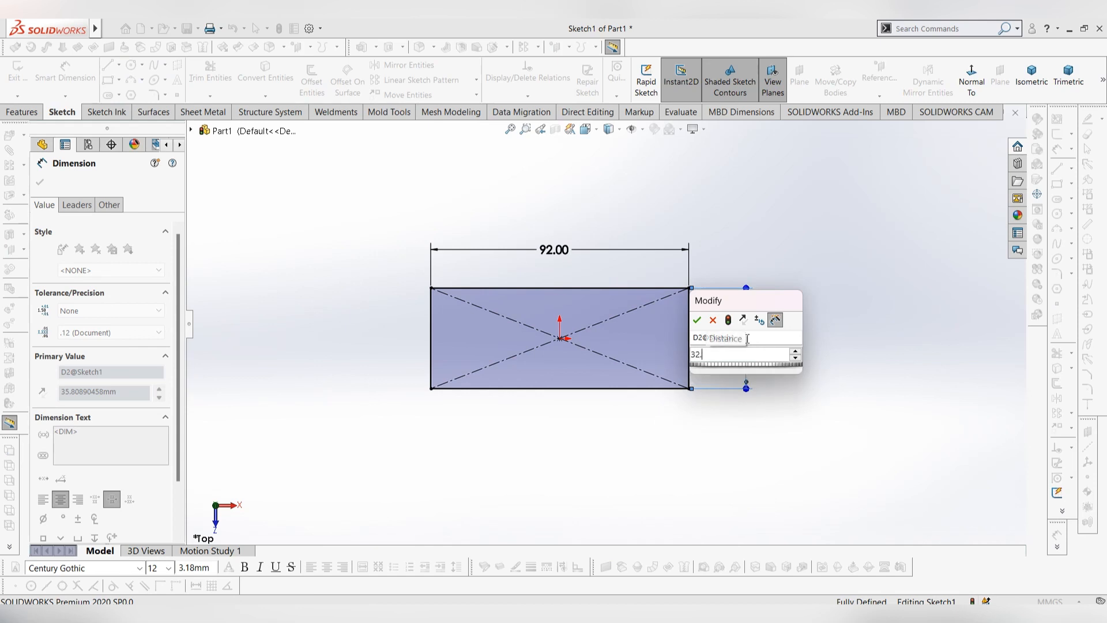
type("5")
key("Return")
left_click(64, 72)
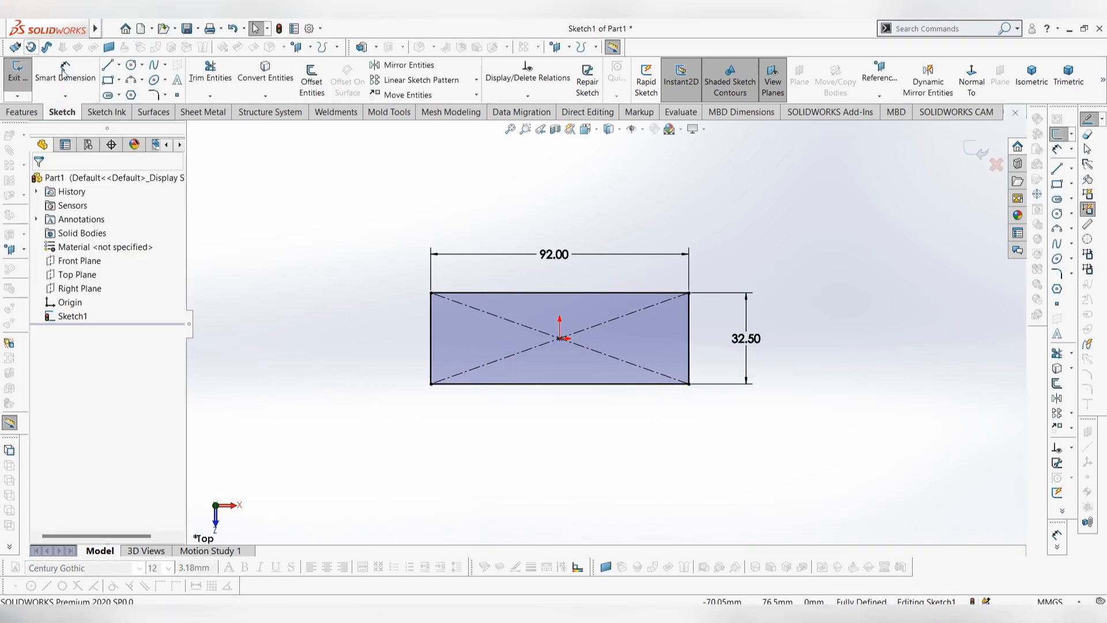
Round the rectangle's two lower corners with 12 mm sketch fillets.
left_click(152, 96)
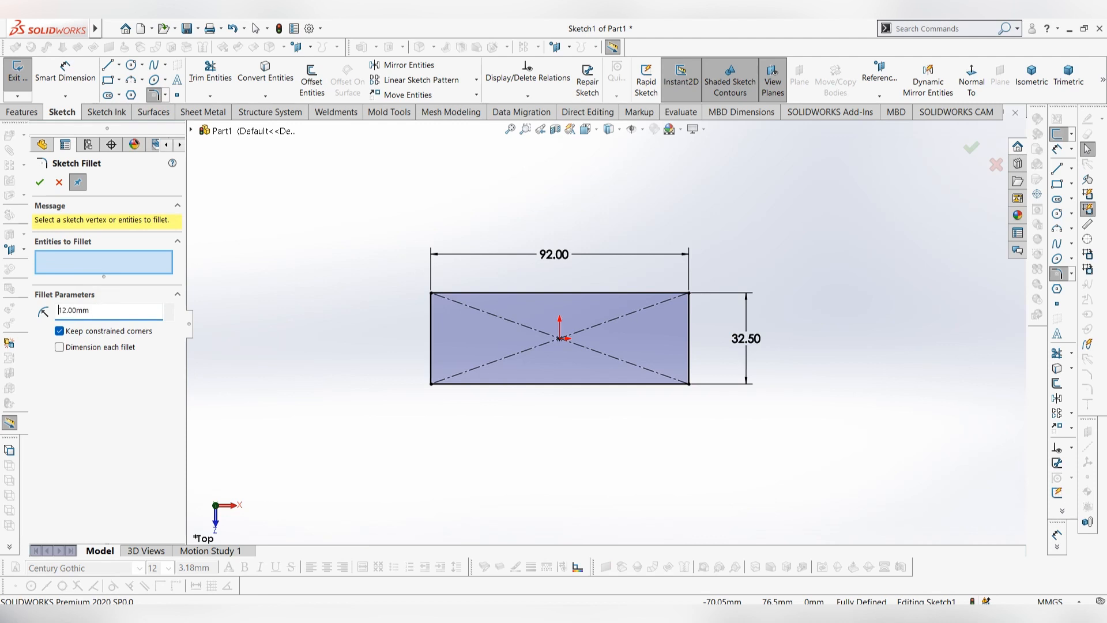
left_click(432, 384)
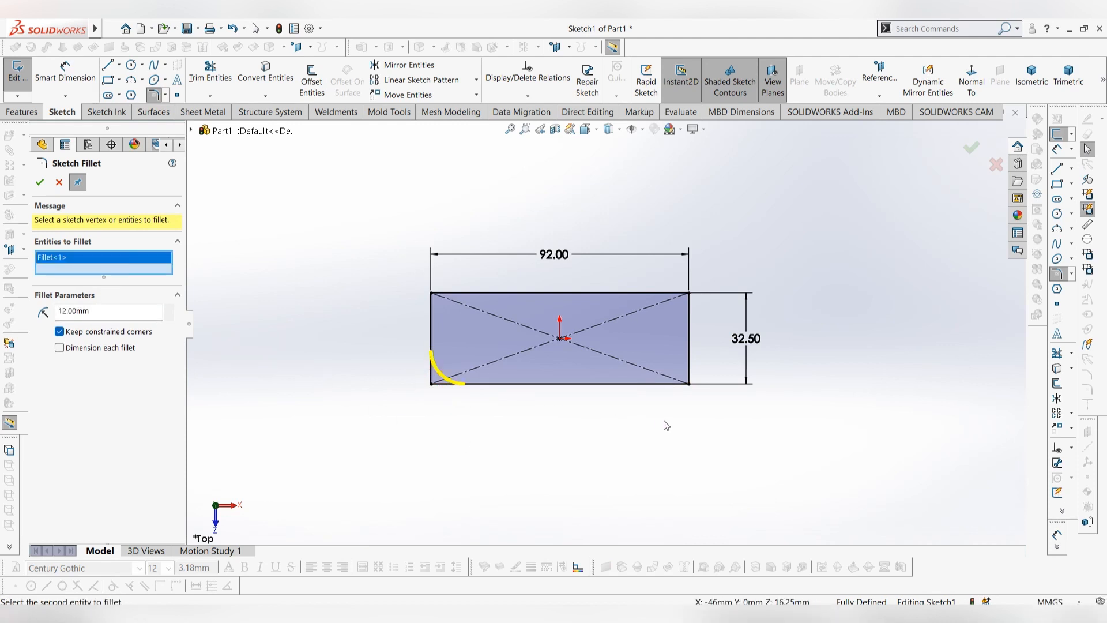
left_click(690, 384)
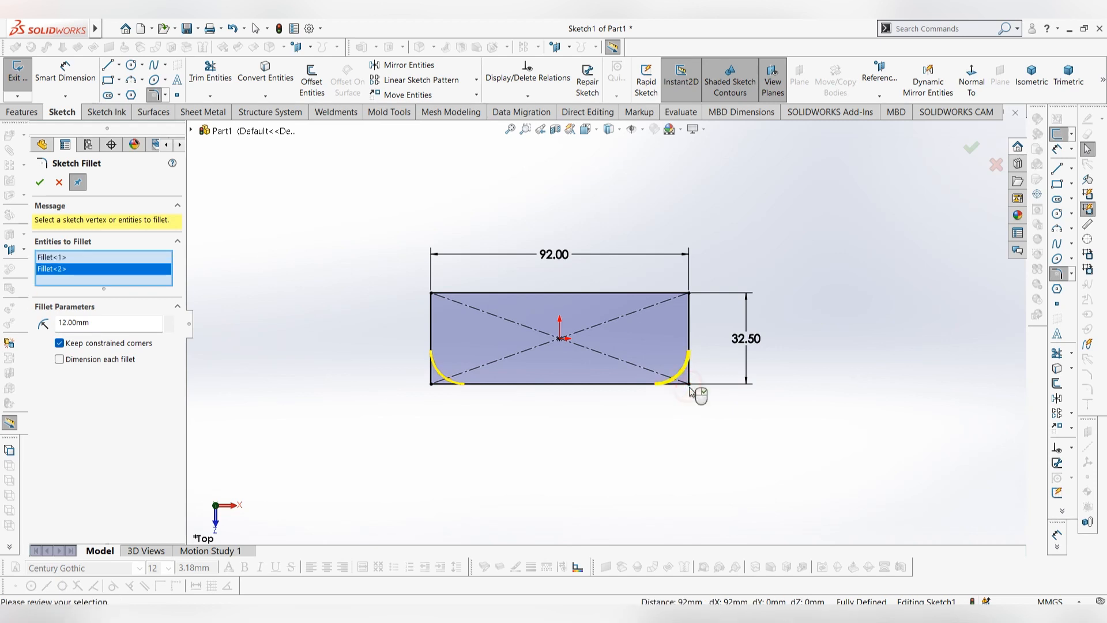
left_click(41, 184)
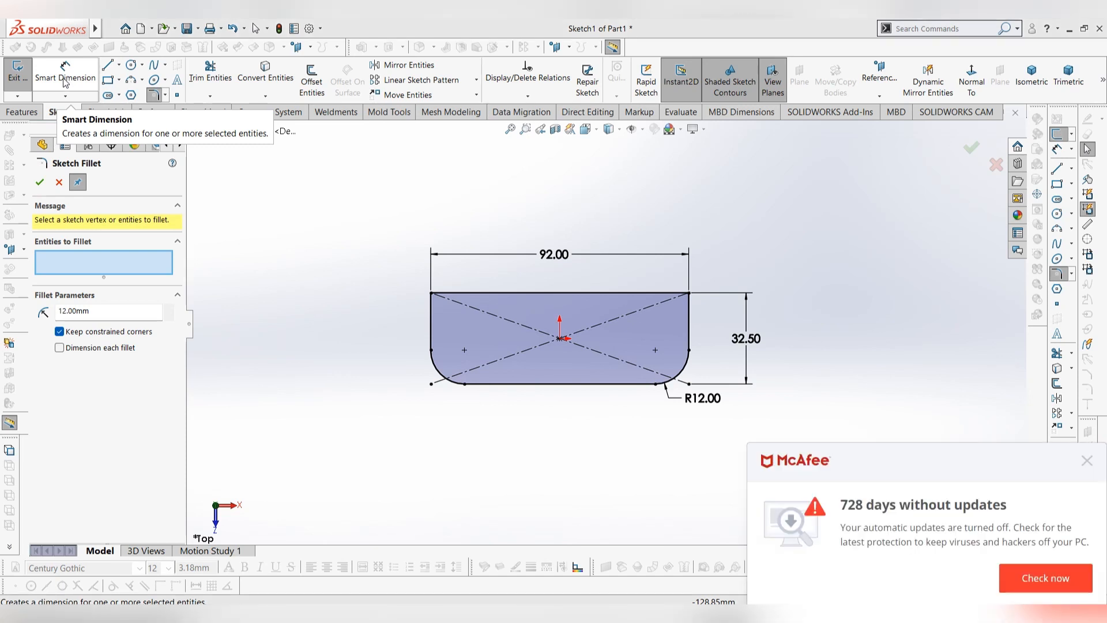
left_click(22, 112)
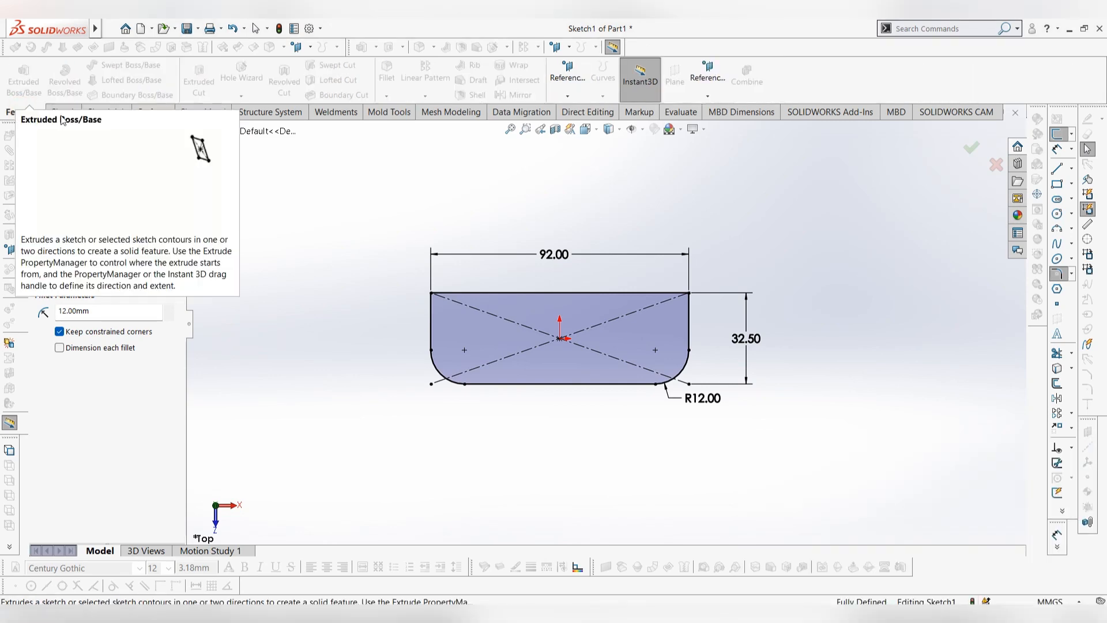
left_click(39, 183)
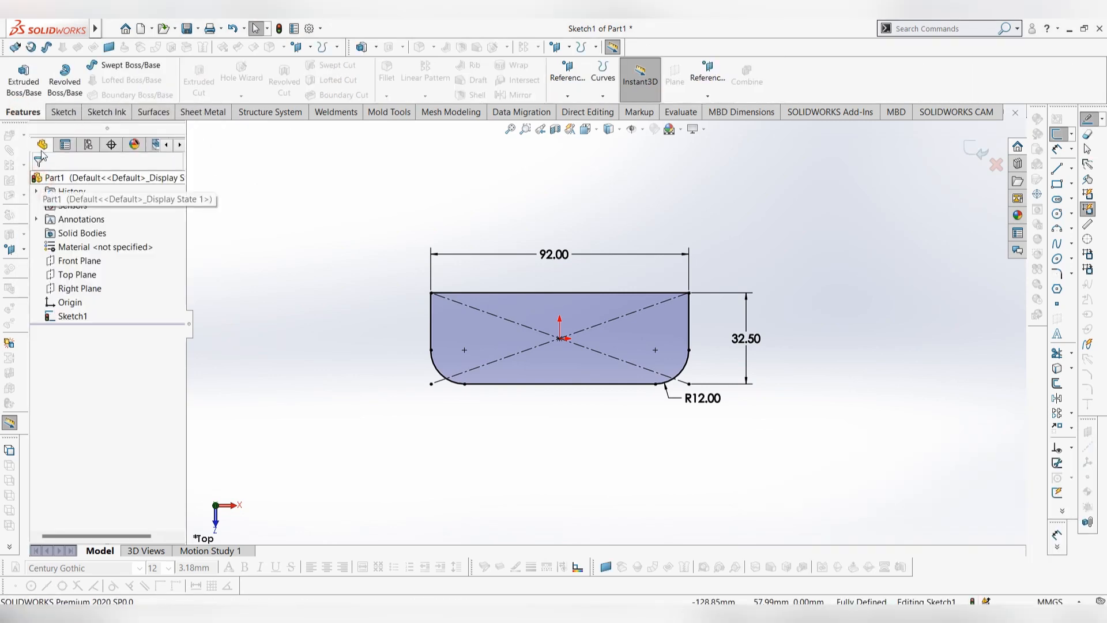
Extrude the rounded profile as a blind boss 8 mm deep.
left_click(23, 81)
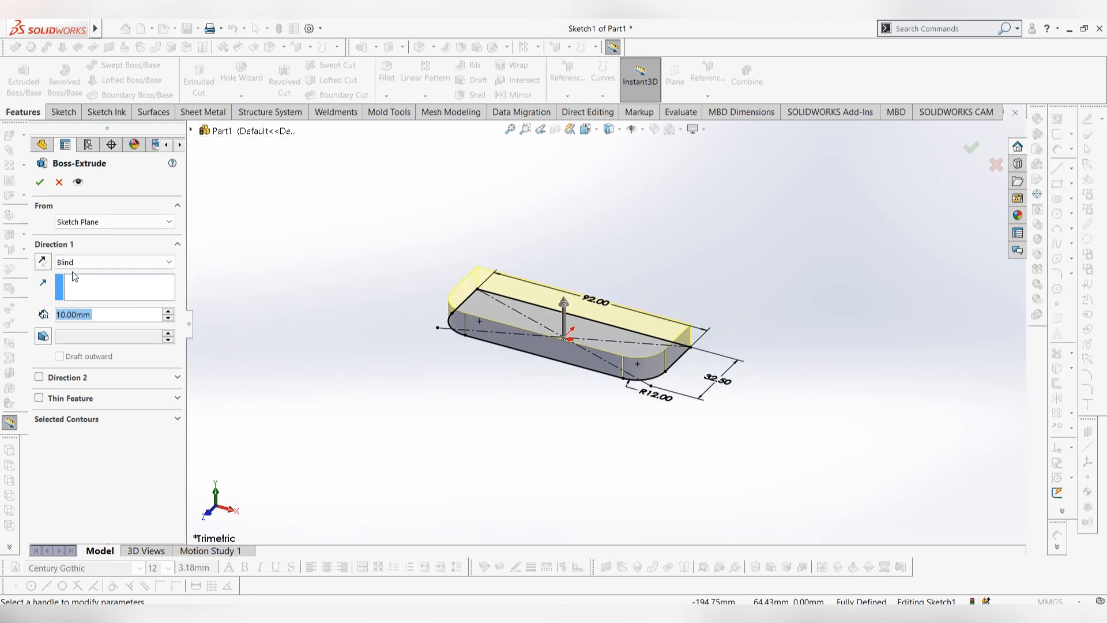
type("8")
key("Return")
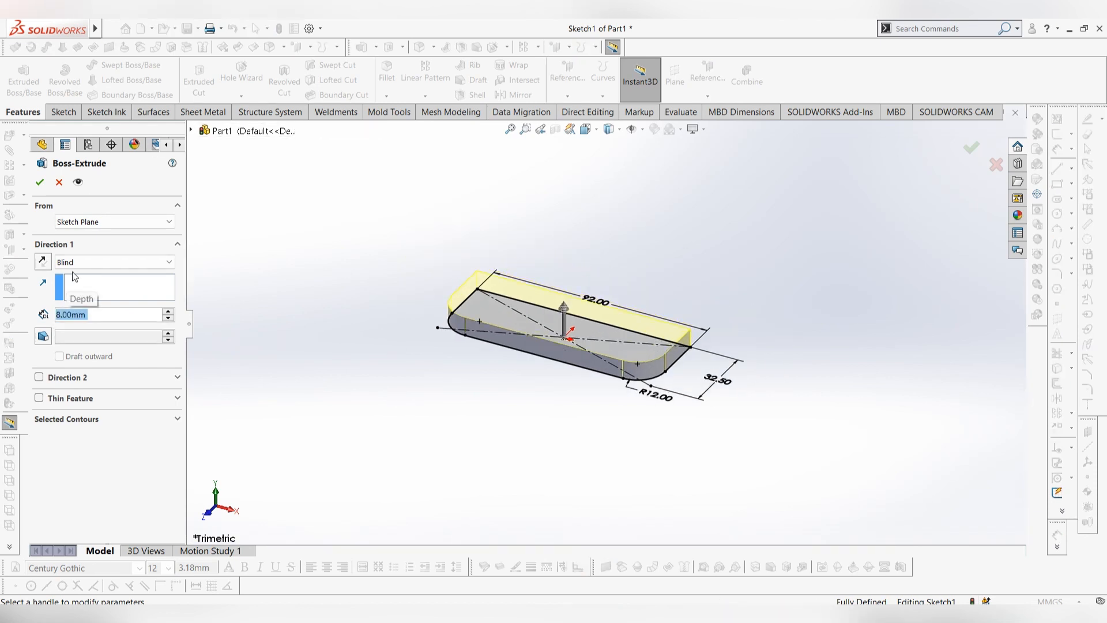
left_click(39, 183)
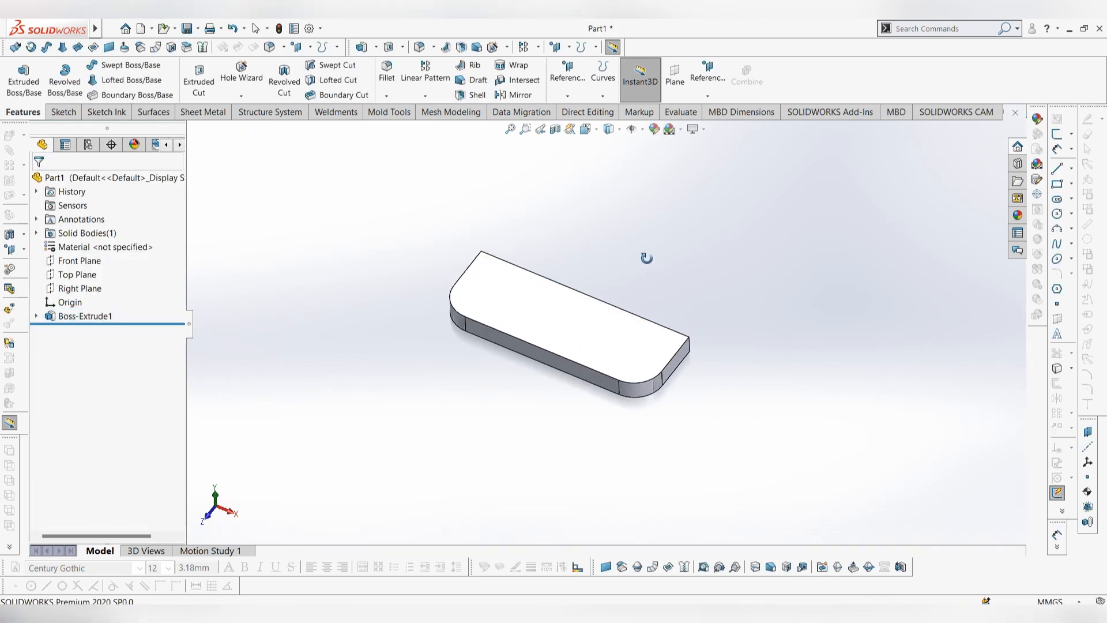
Start a sketch on the plate's long front face between the rounded corners, viewed normal to it.
middle_click_drag(646, 258, 640, 323)
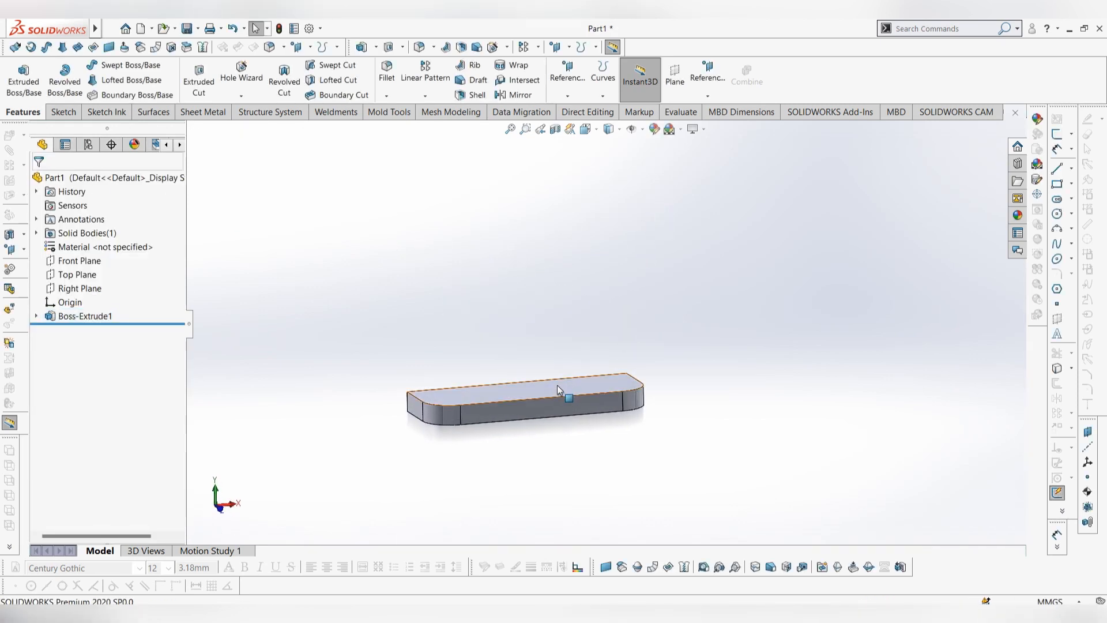
right_click(557, 403)
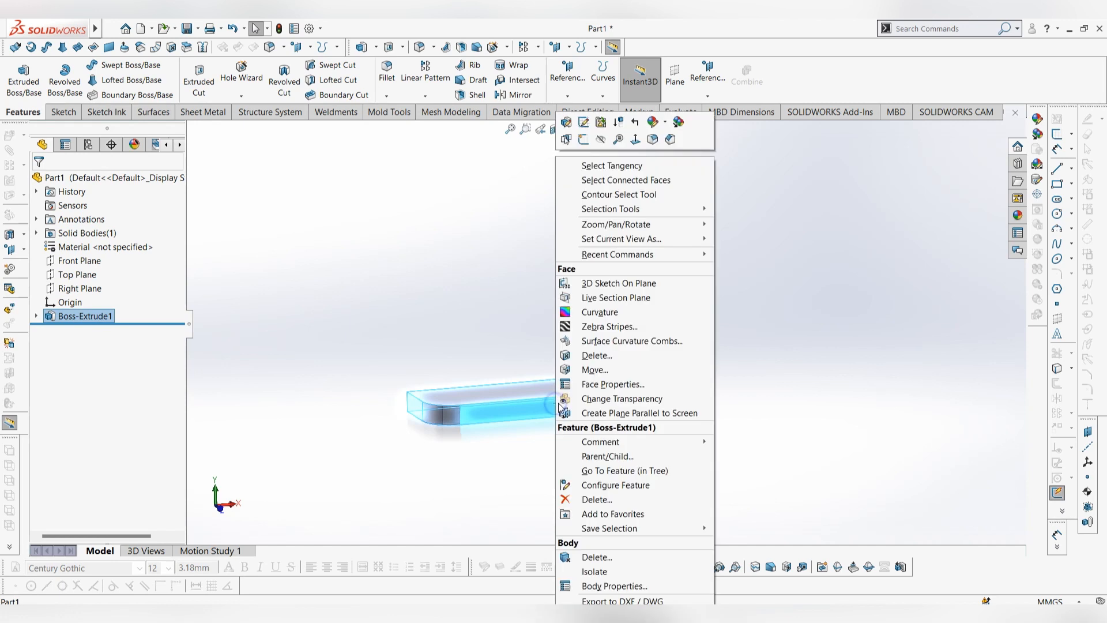
left_click(583, 139)
left_click(971, 78)
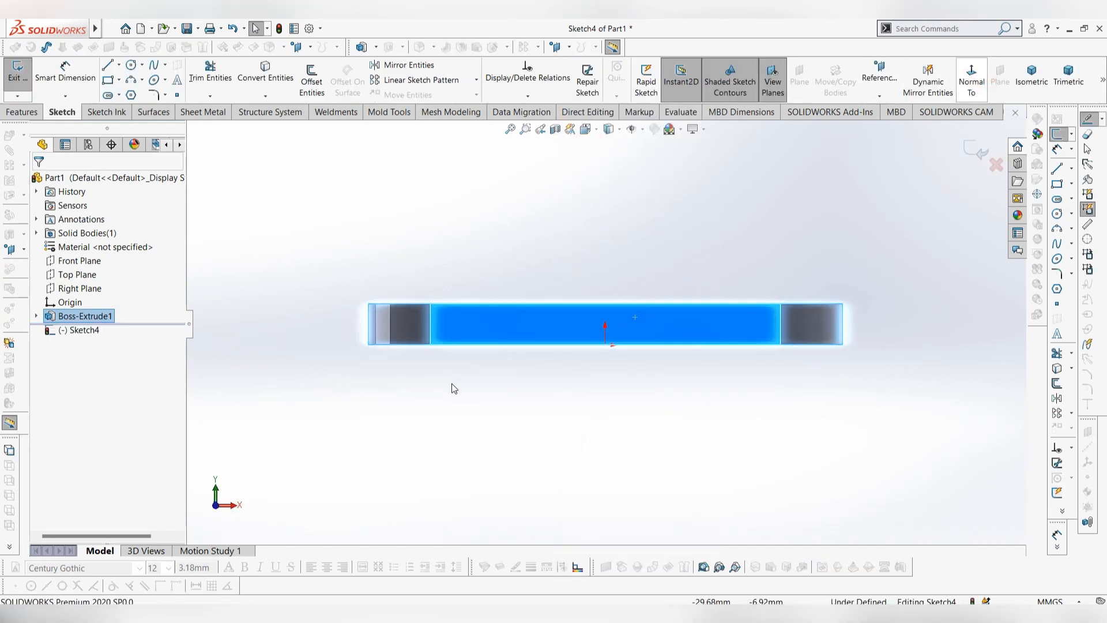
scroll(448, 432, "up", 7)
scroll(691, 207, "down", 2)
left_click(683, 238)
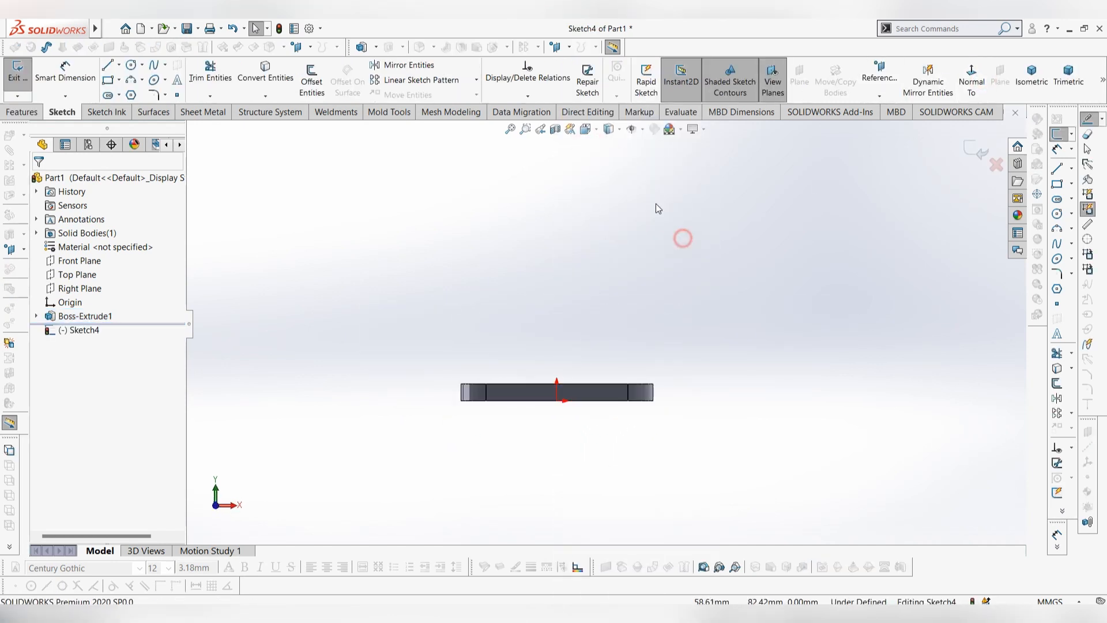
Sketch two concentric circles, about 46 mm and 23 mm in diameter, above the plate and vertically in line with the origin.
left_click(131, 65)
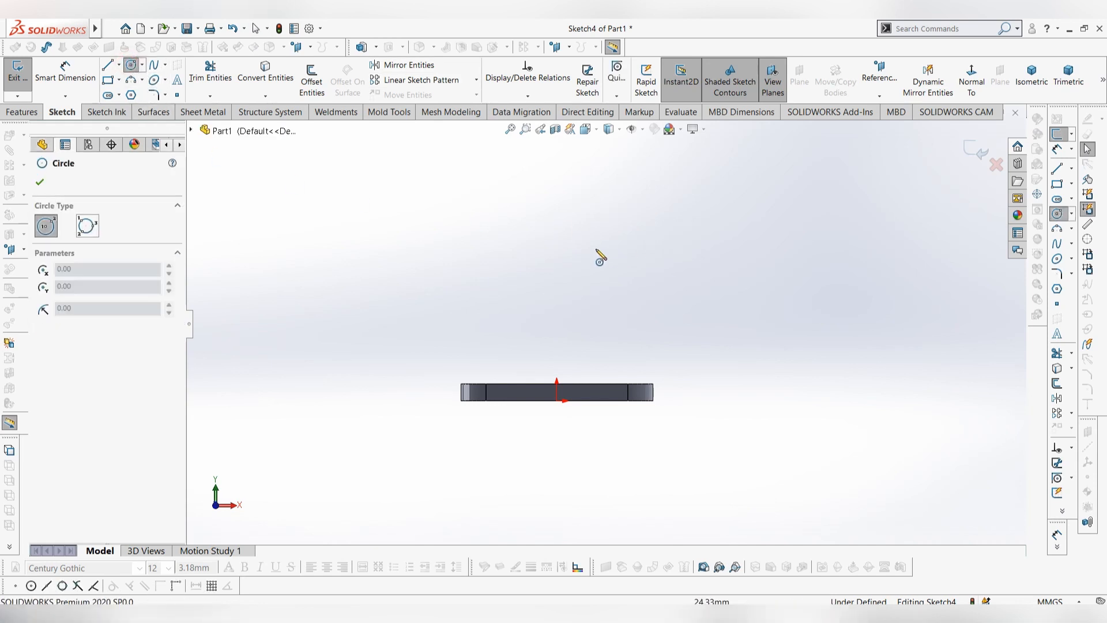
left_click_drag(555, 227, 558, 251)
key("Escape")
Dimension the outer circle to 32 mm and the inner circle to 16 mm in diameter.
left_click(59, 69)
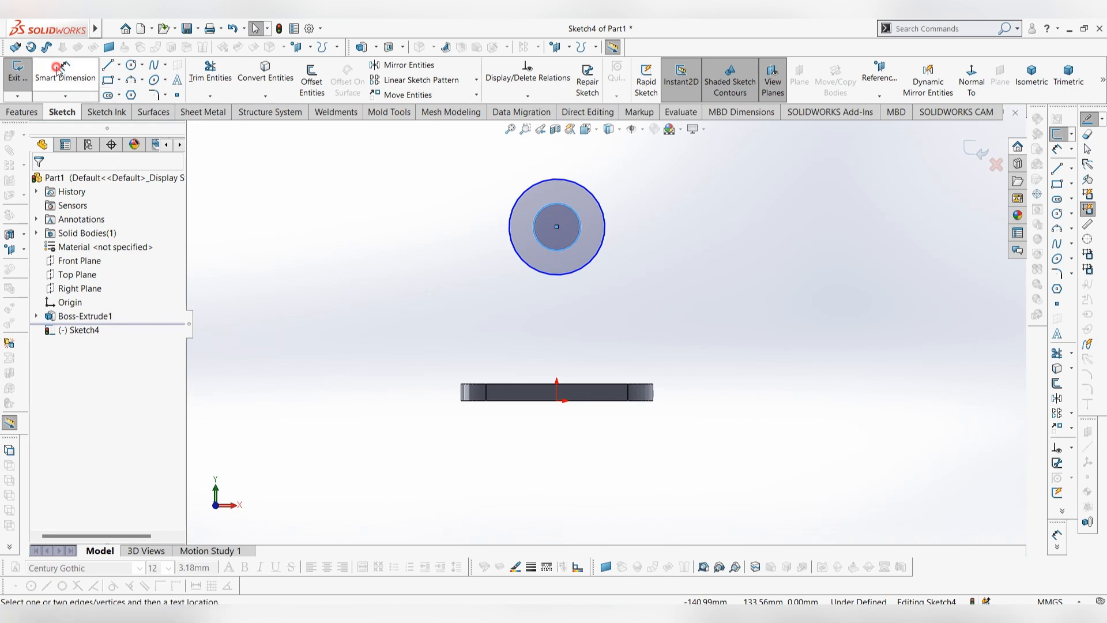
left_click(605, 230)
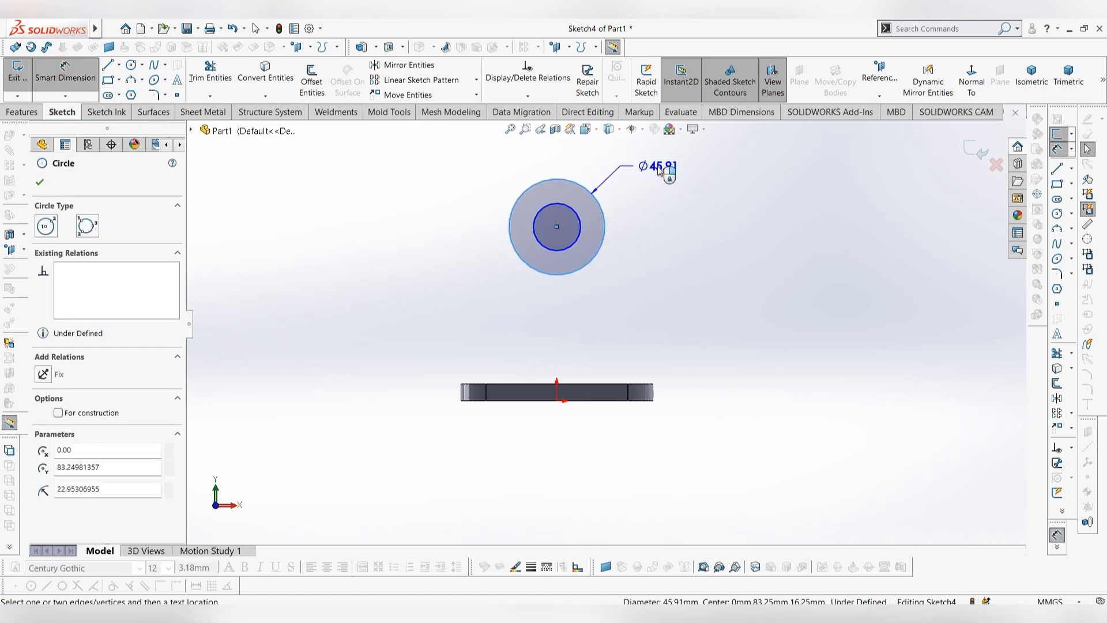
left_click(661, 171)
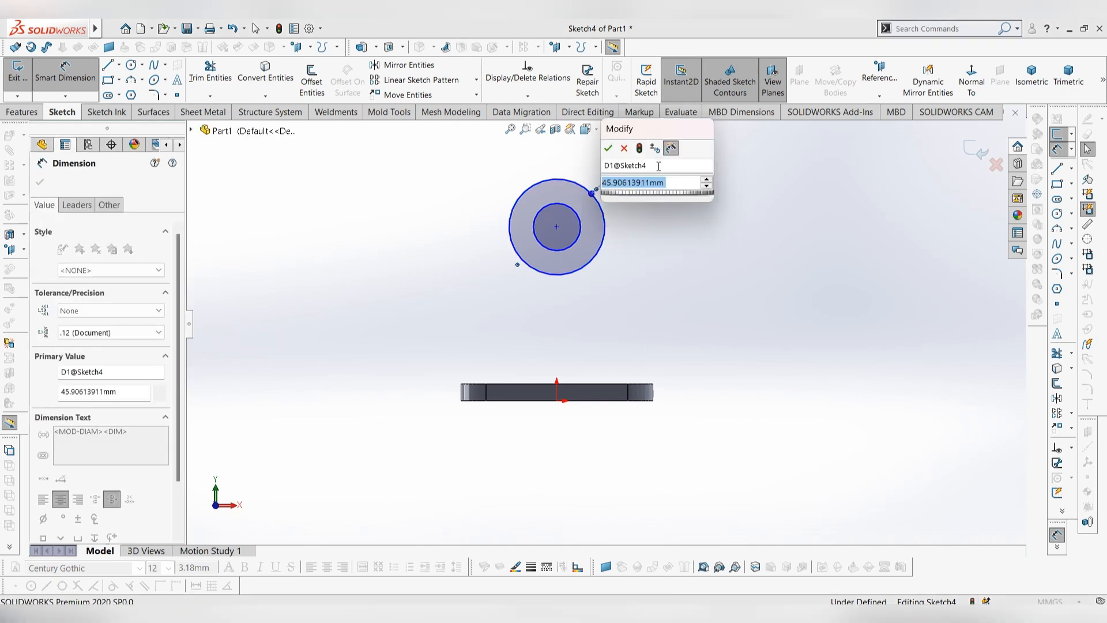
type("32")
key("Return")
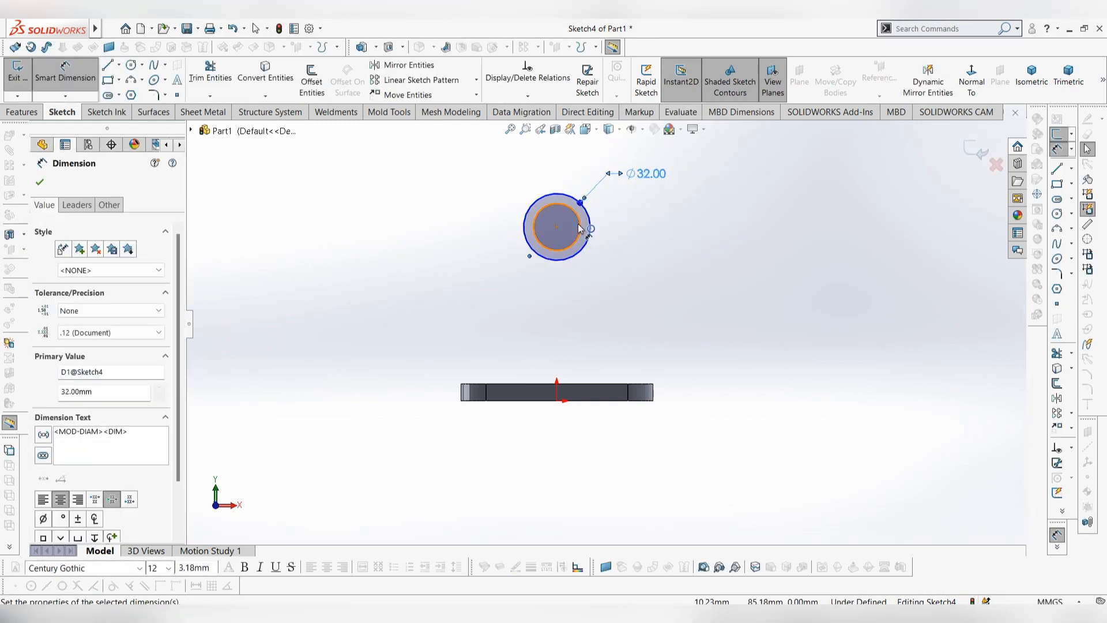
left_click(577, 234)
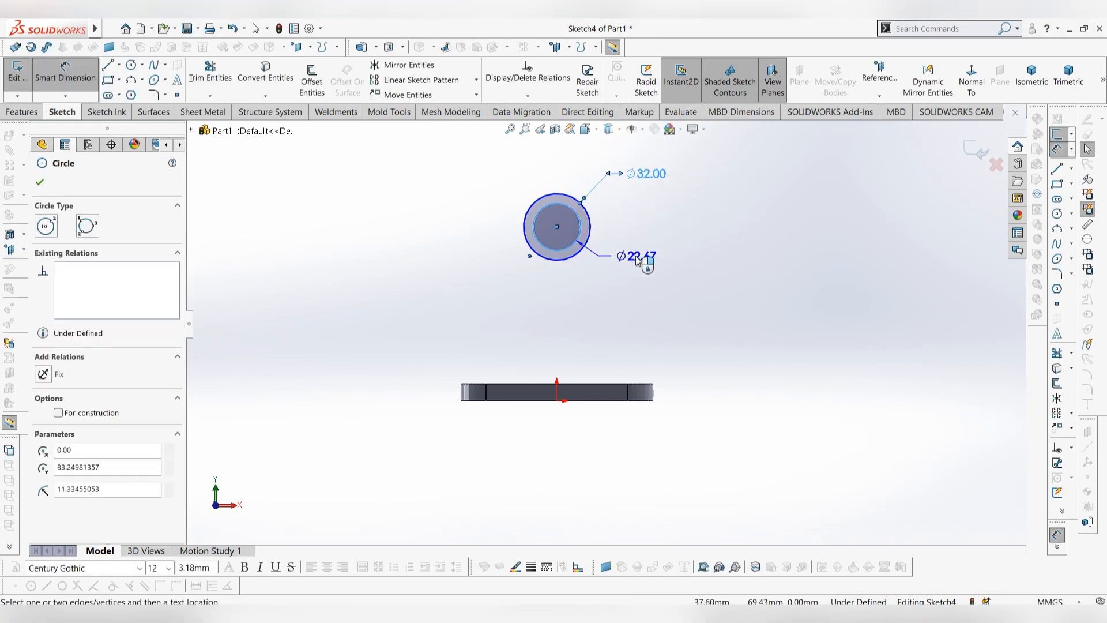
left_click(637, 261)
type("16")
key("Return")
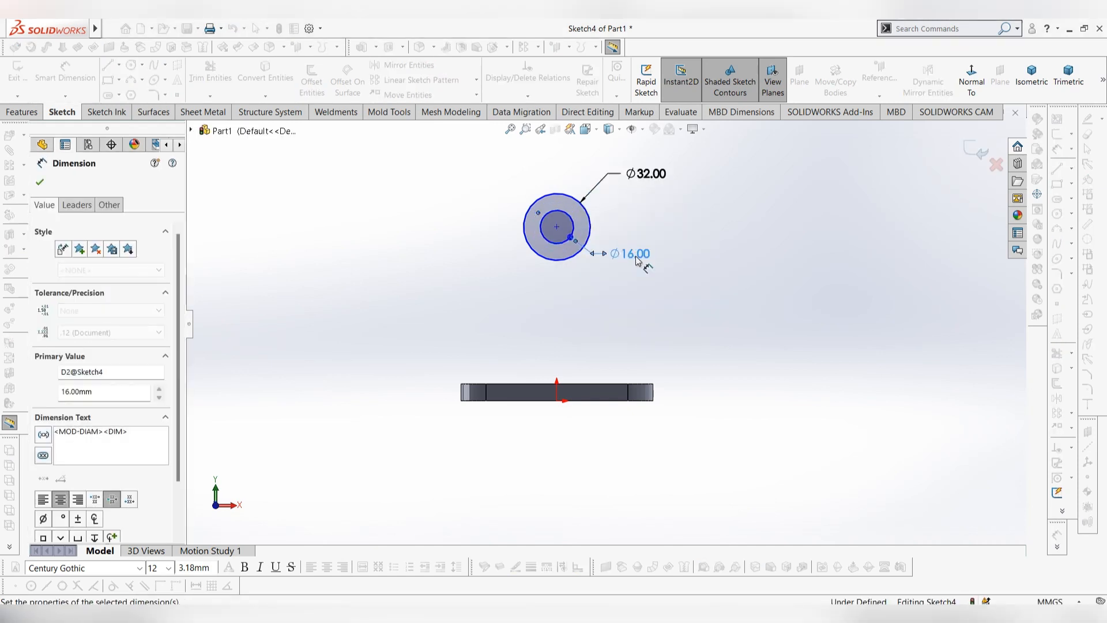
key("Escape")
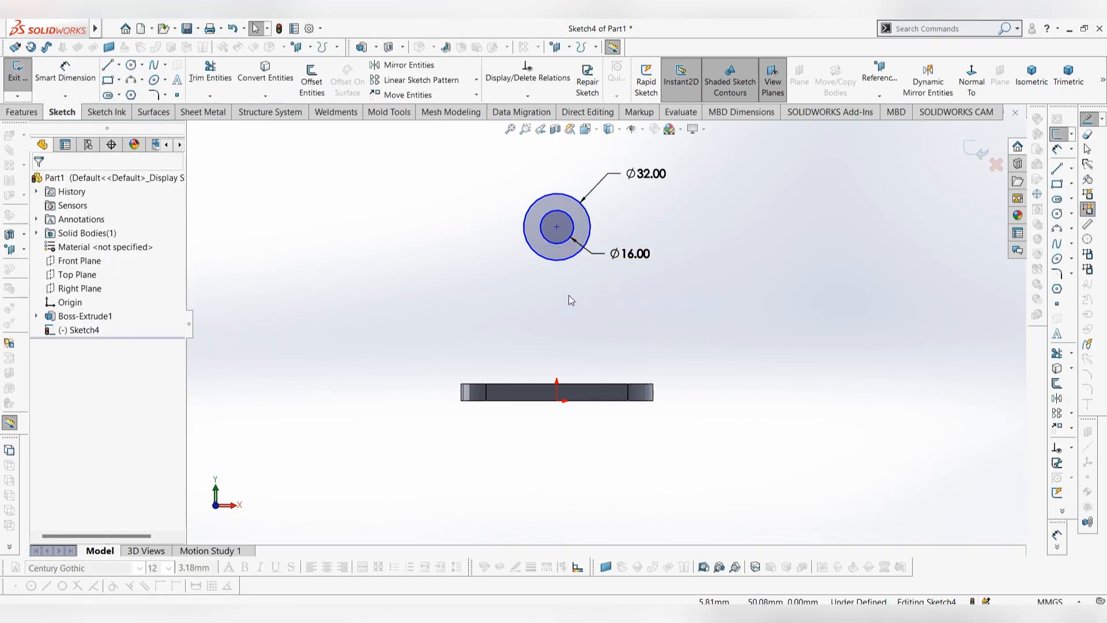
Dimension the height of the circles' centre above the plate's top edge to 52 mm.
left_click(65, 72)
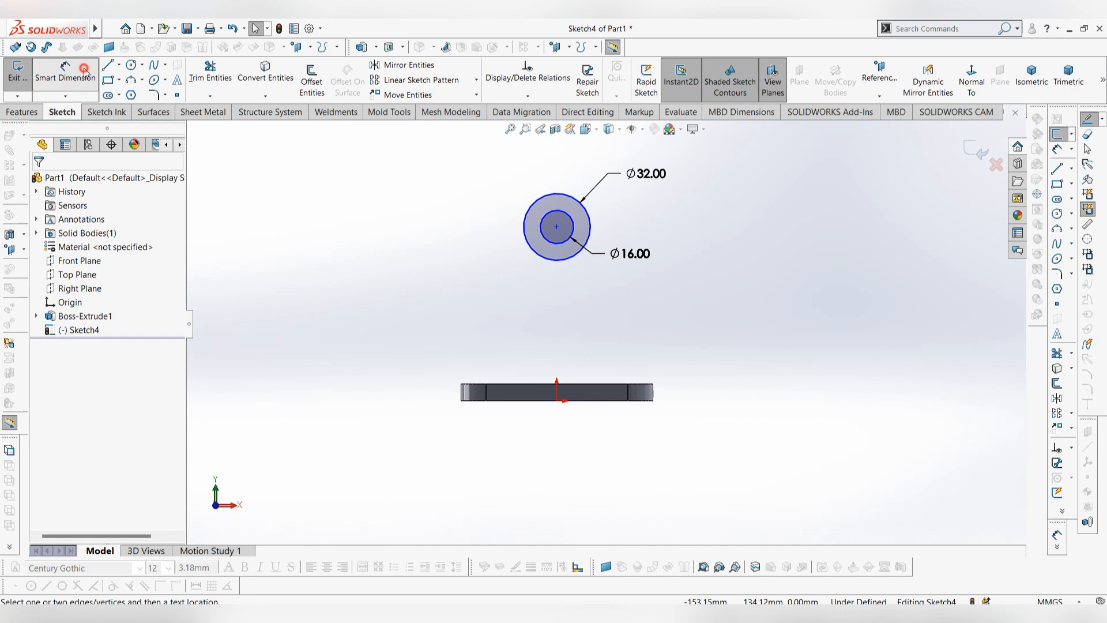
left_click(557, 227)
left_click(521, 384)
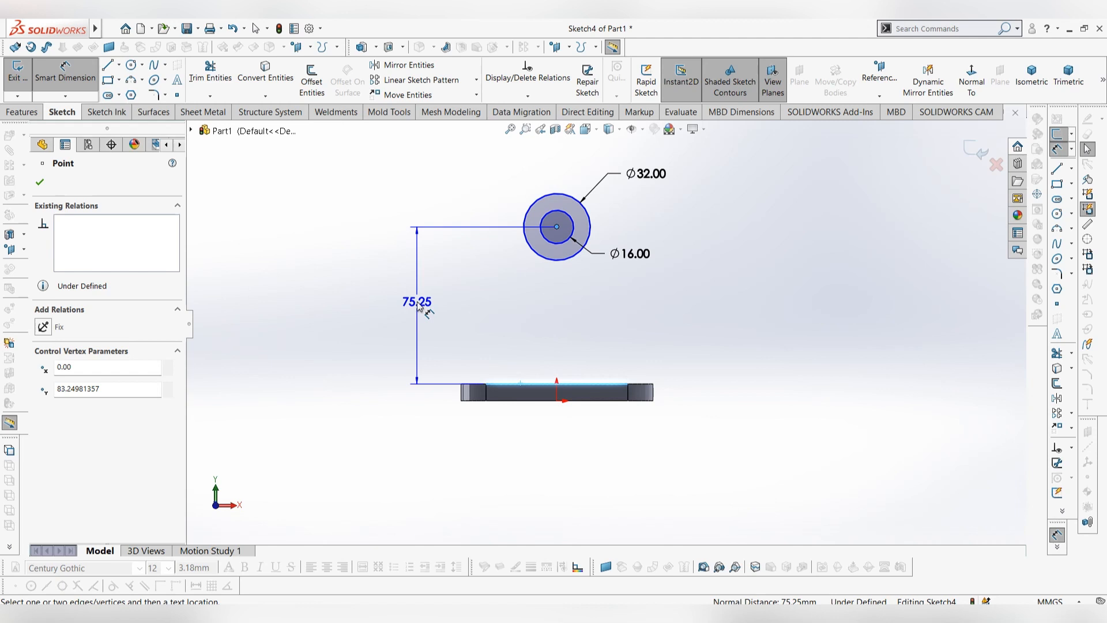
left_click(420, 308)
key("Return")
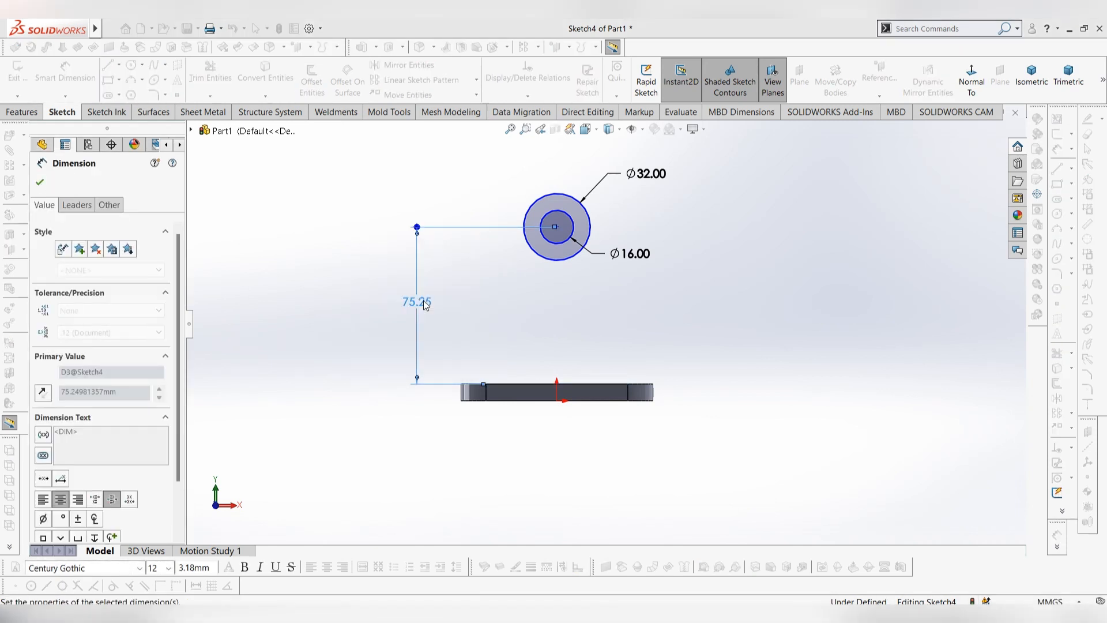
left_click(647, 331)
Extrude the concentric-circle profile 36 mm in the reversed direction, over the base plate, as a ring boss.
middle_click_drag(647, 331, 698, 368)
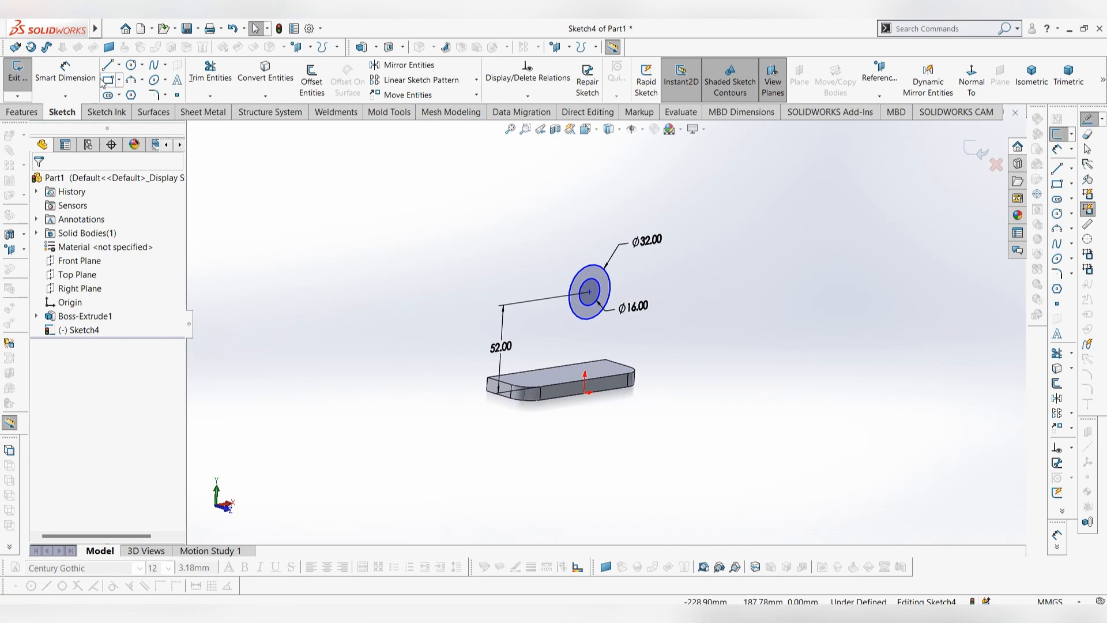
left_click(21, 112)
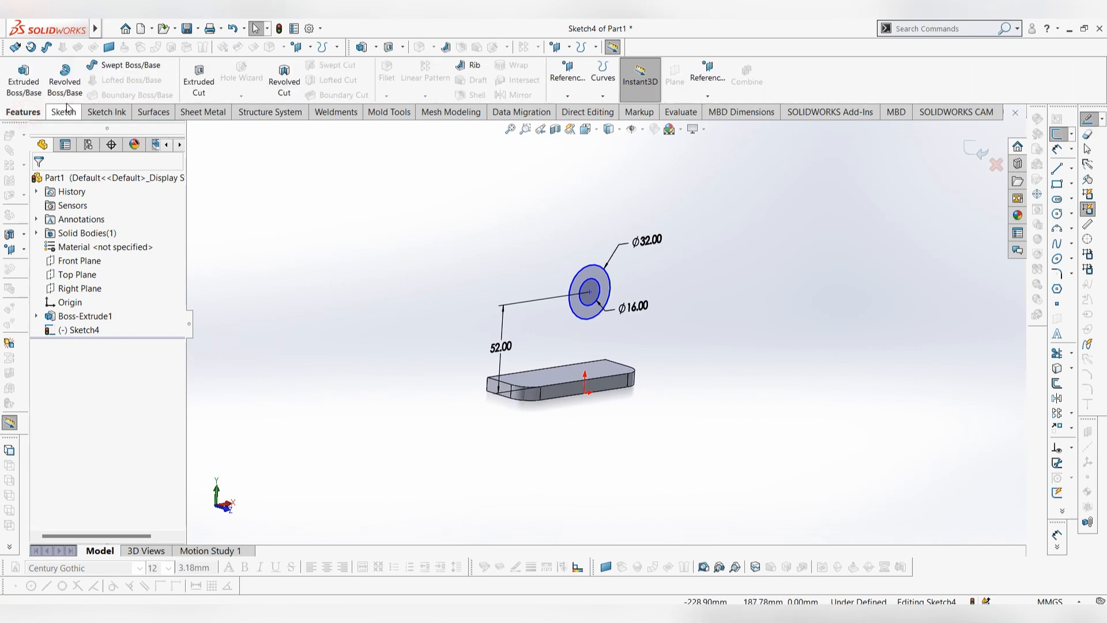
left_click(36, 82)
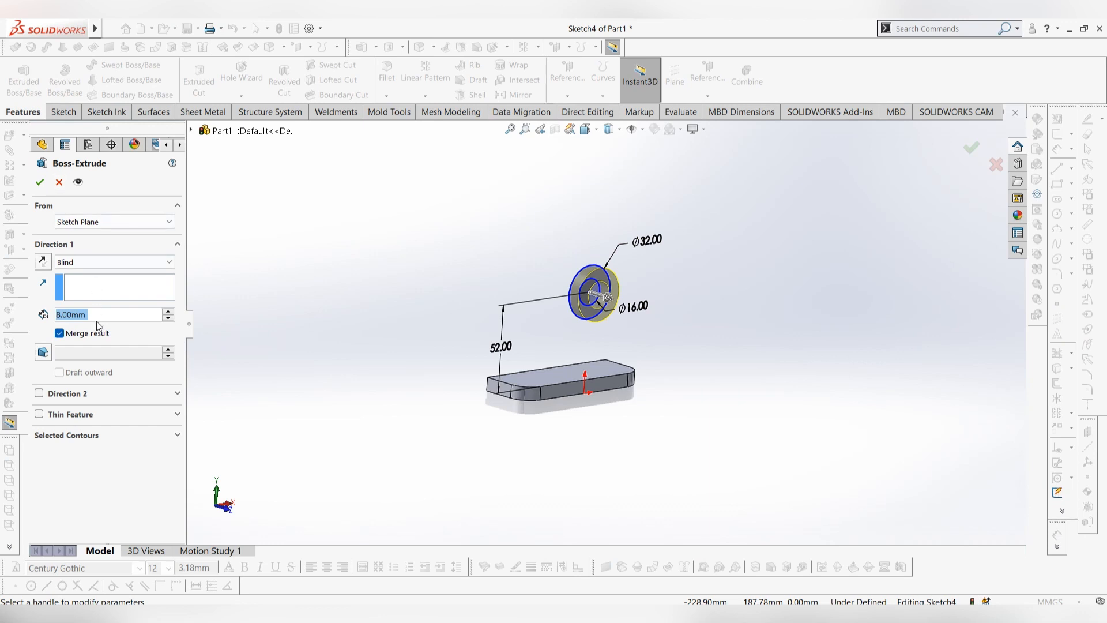
type("36")
key("Return")
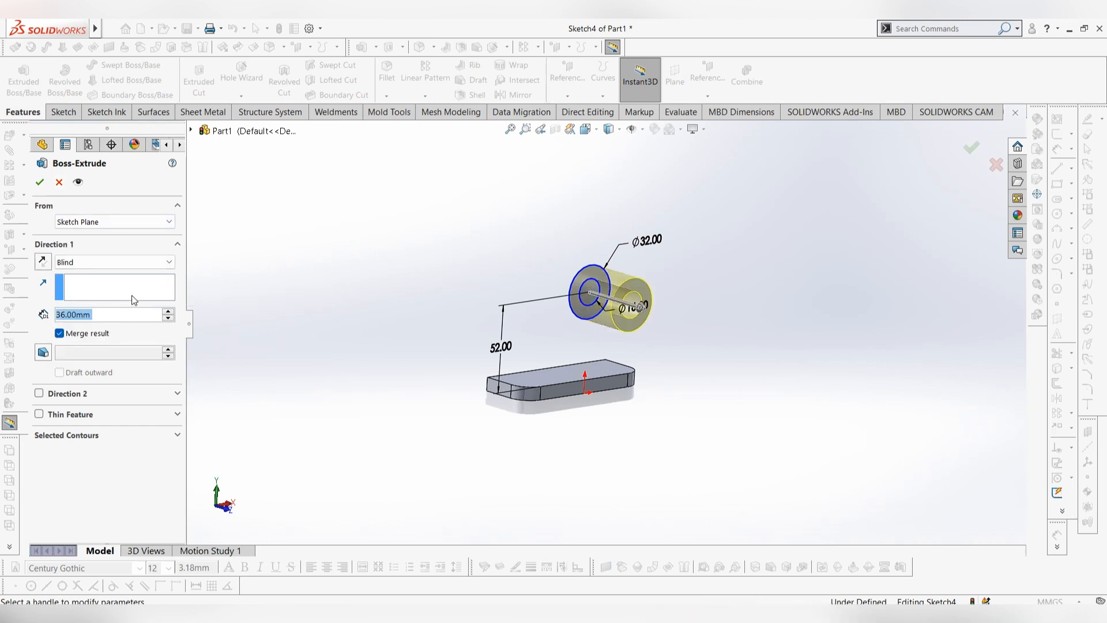
left_click(43, 262)
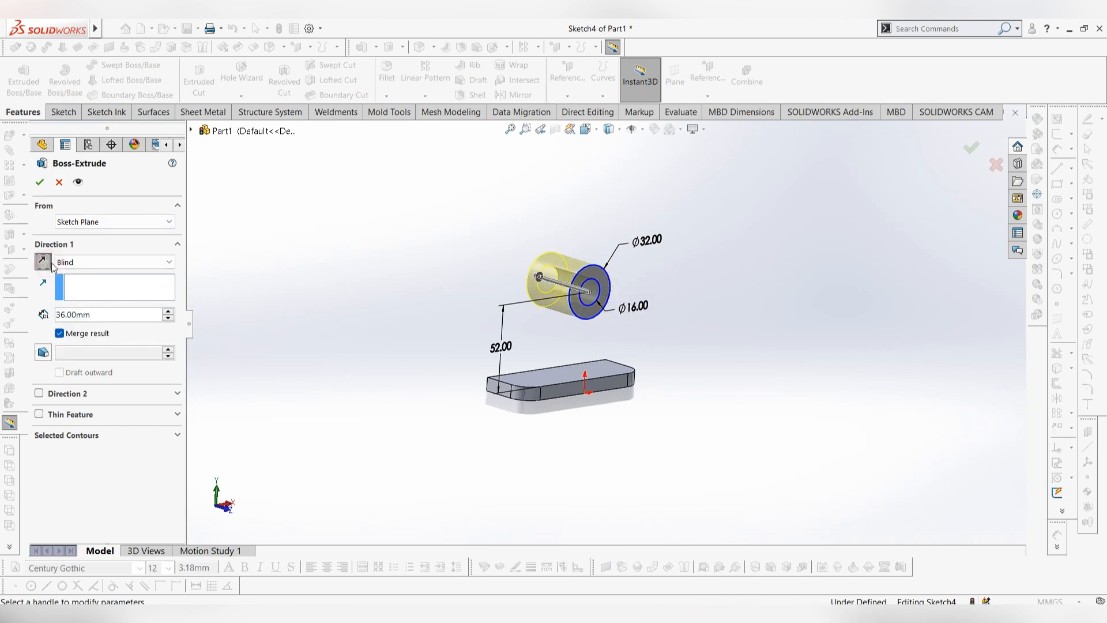
left_click(39, 183)
Start a sketch on the plate's long square-cornered back face, viewed normal to it.
middle_click_drag(696, 341, 462, 432)
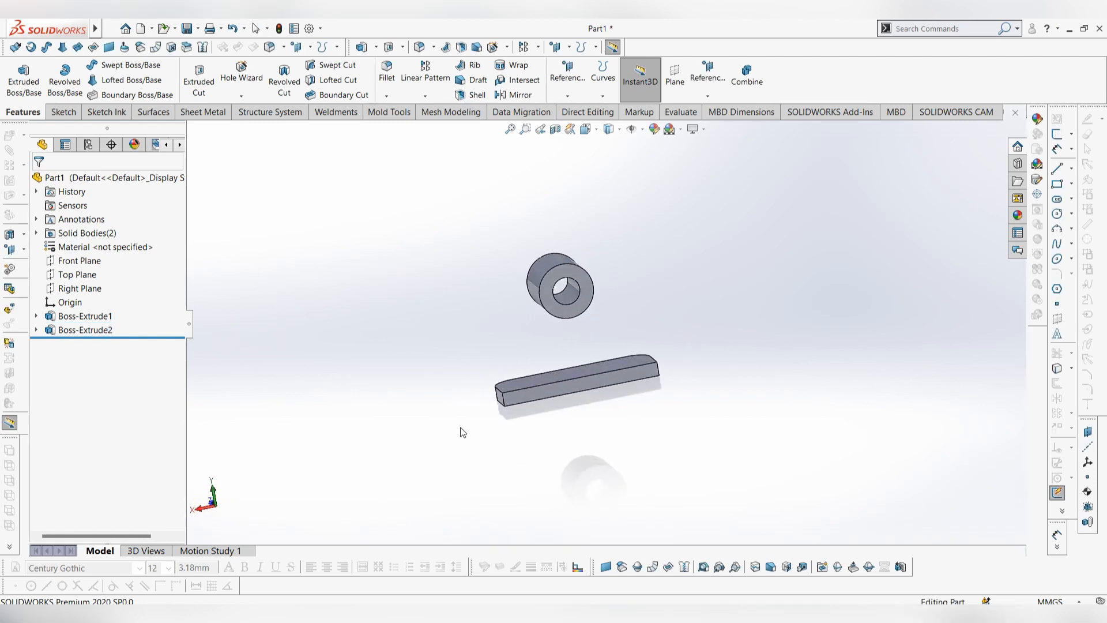
right_click(551, 393)
left_click(579, 154)
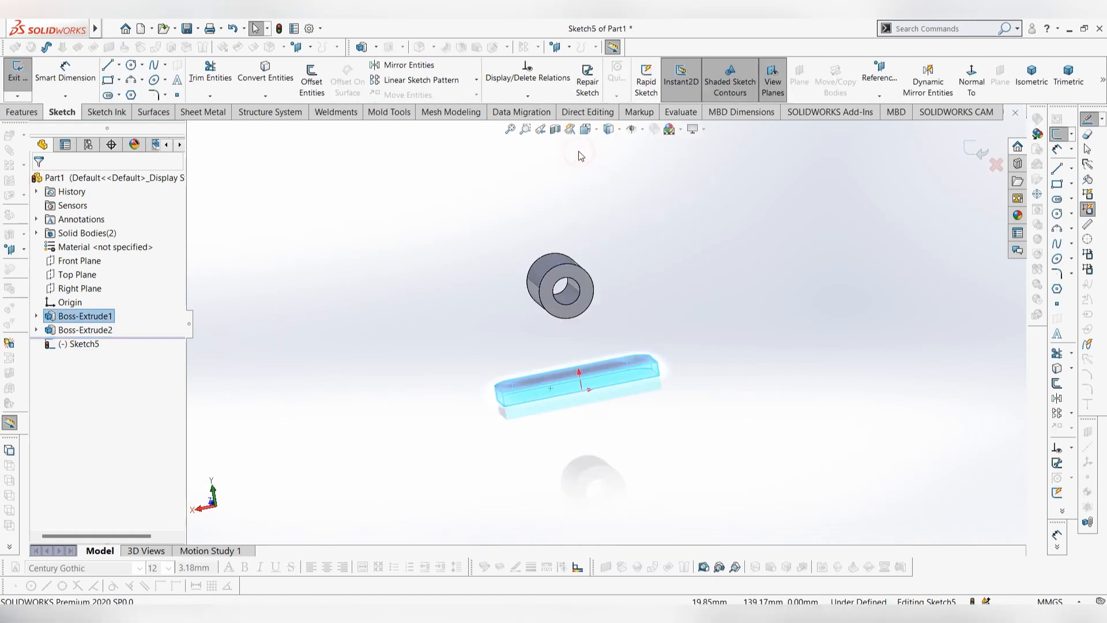
left_click(971, 75)
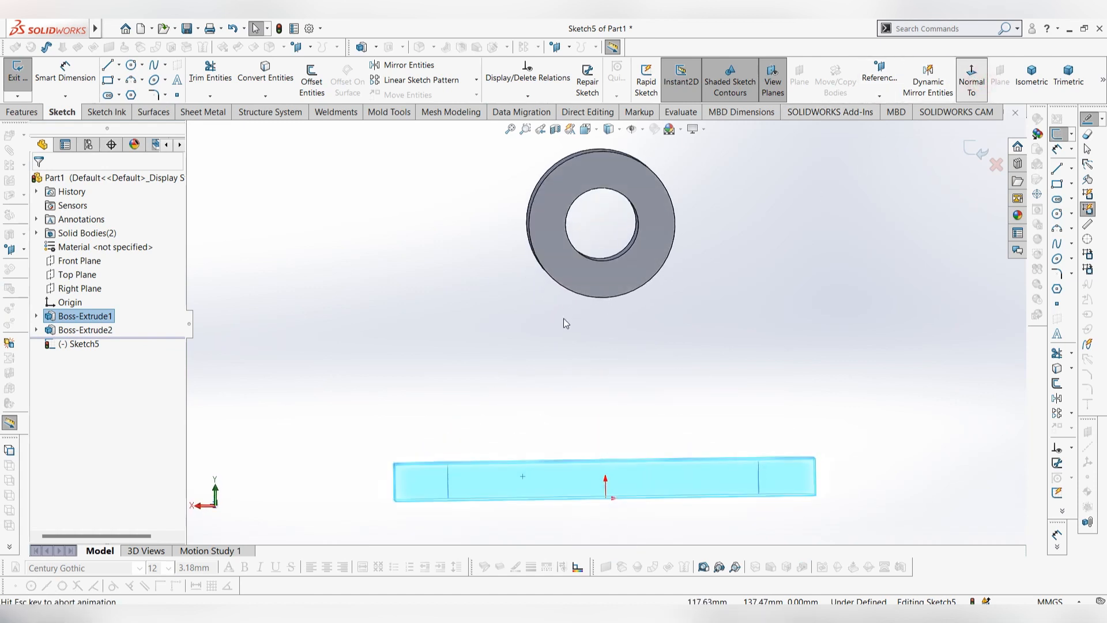
left_click(442, 336)
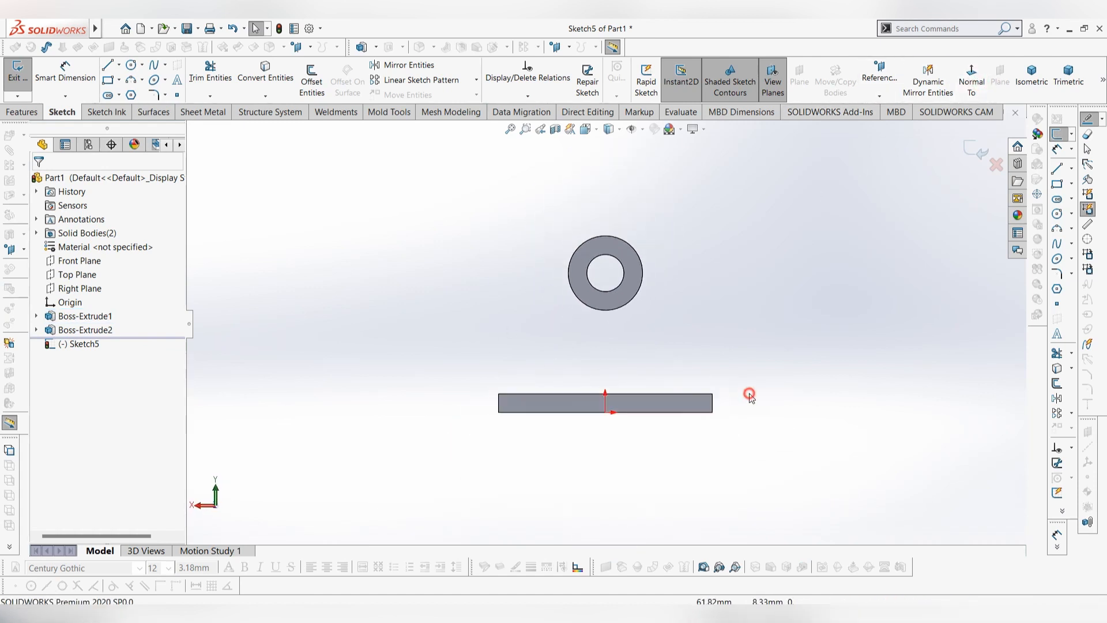
Draw connected lines from one side of the ring's outer edge to the plate's top corner, along its top edge, and up to the ring's opposite side.
left_click(108, 66)
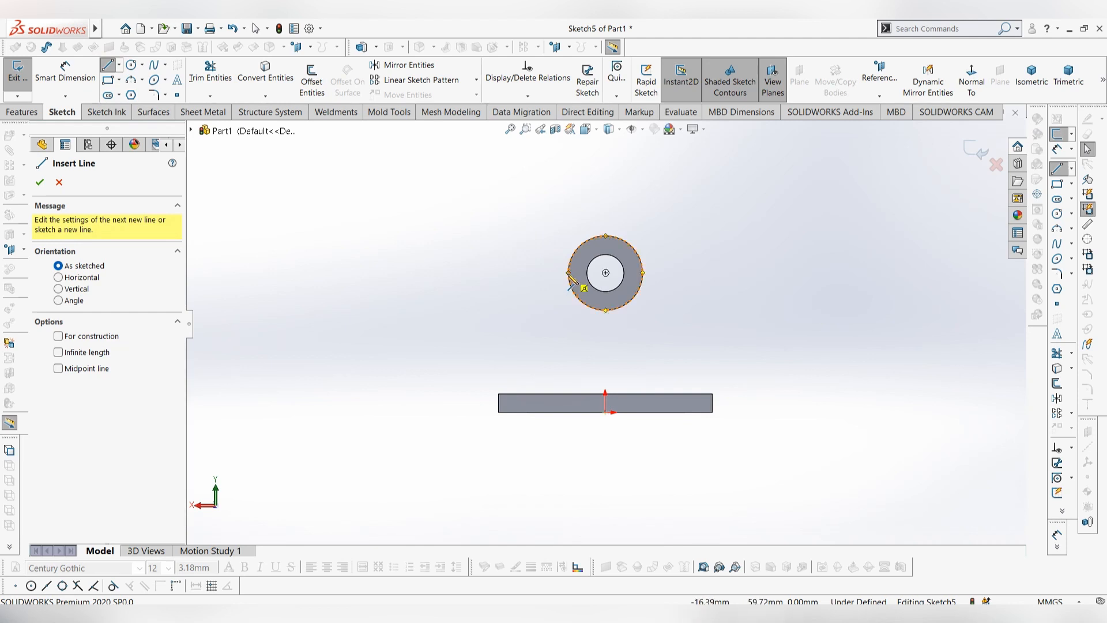
left_click(569, 273)
left_click(498, 394)
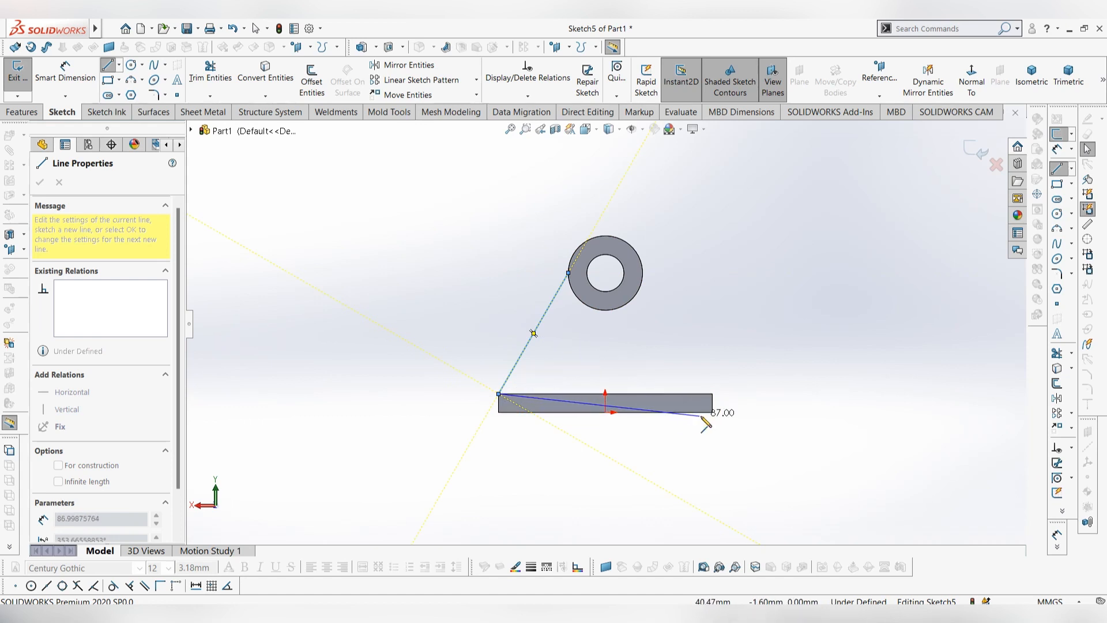
left_click(712, 394)
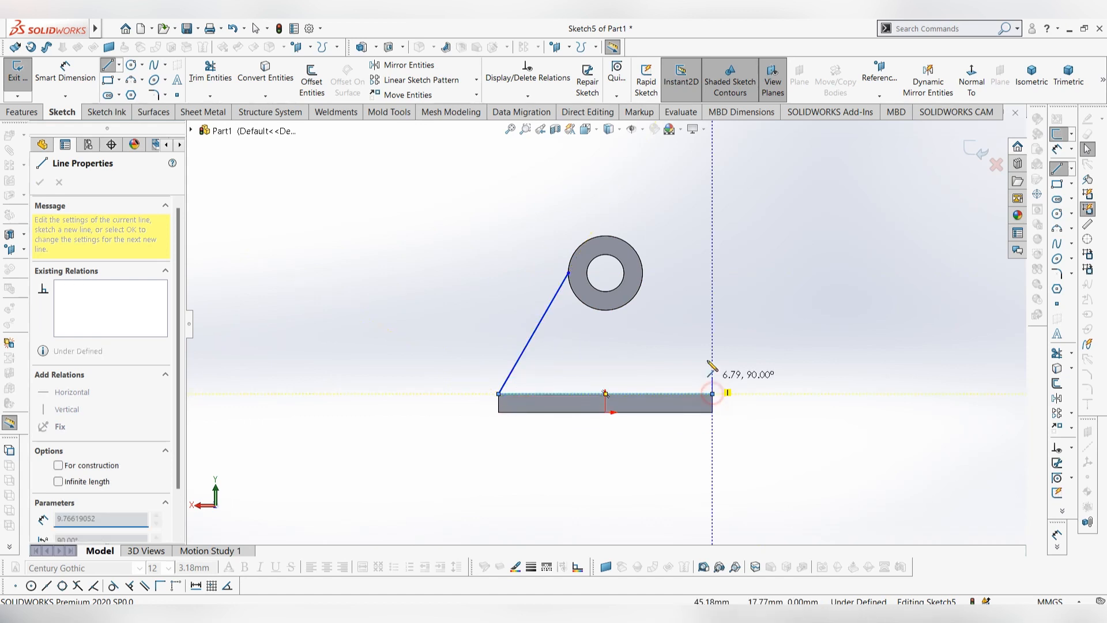
left_click(647, 277)
key("Escape")
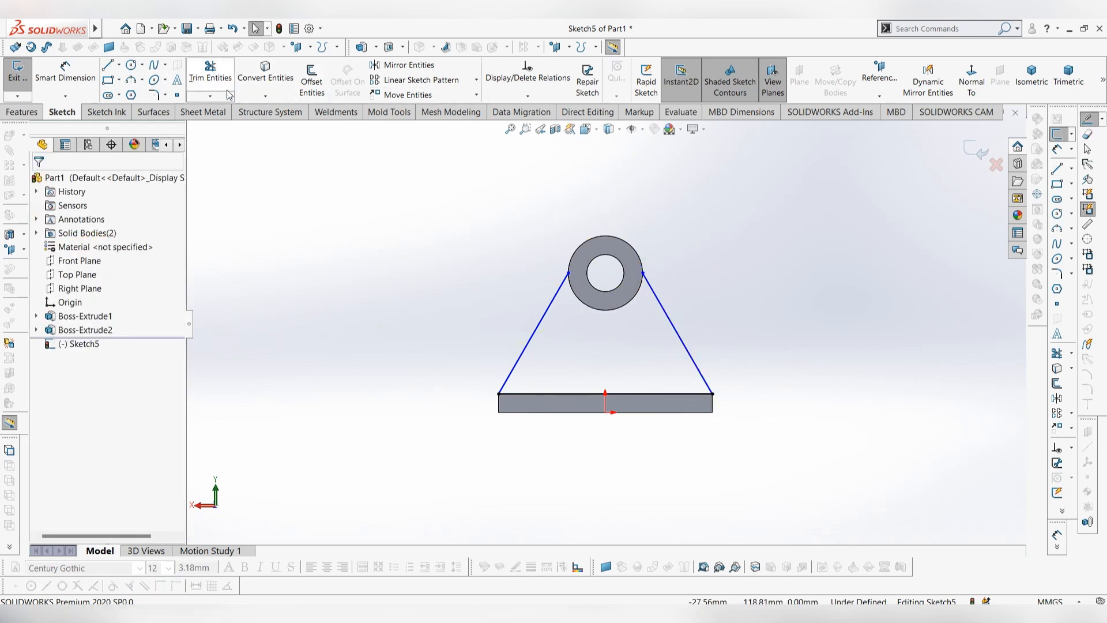
Convert the ring's outer edge into the sketch and trim away its upper arc, leaving the lower arc to close the web profile.
left_click(265, 72)
left_click(628, 302)
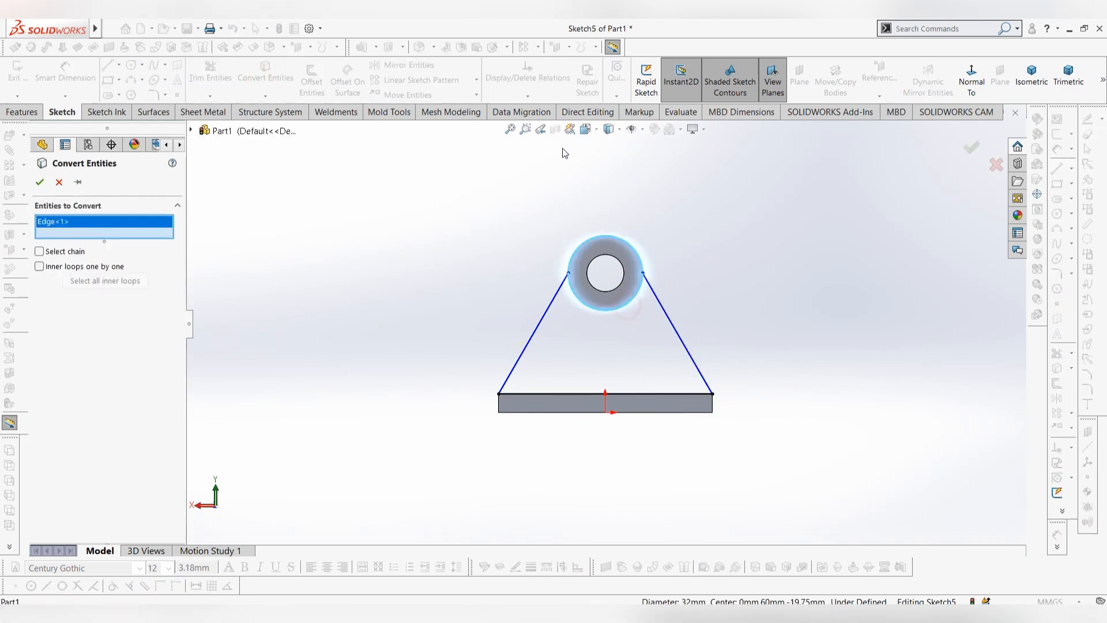
left_click(39, 182)
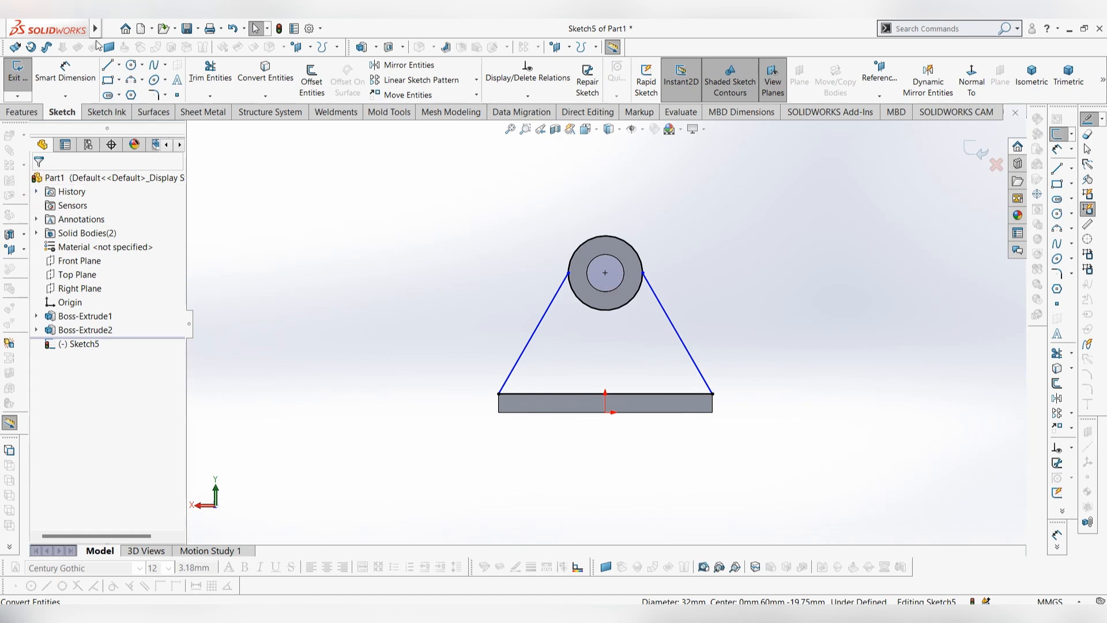
left_click(211, 72)
left_click_drag(571, 228, 601, 255)
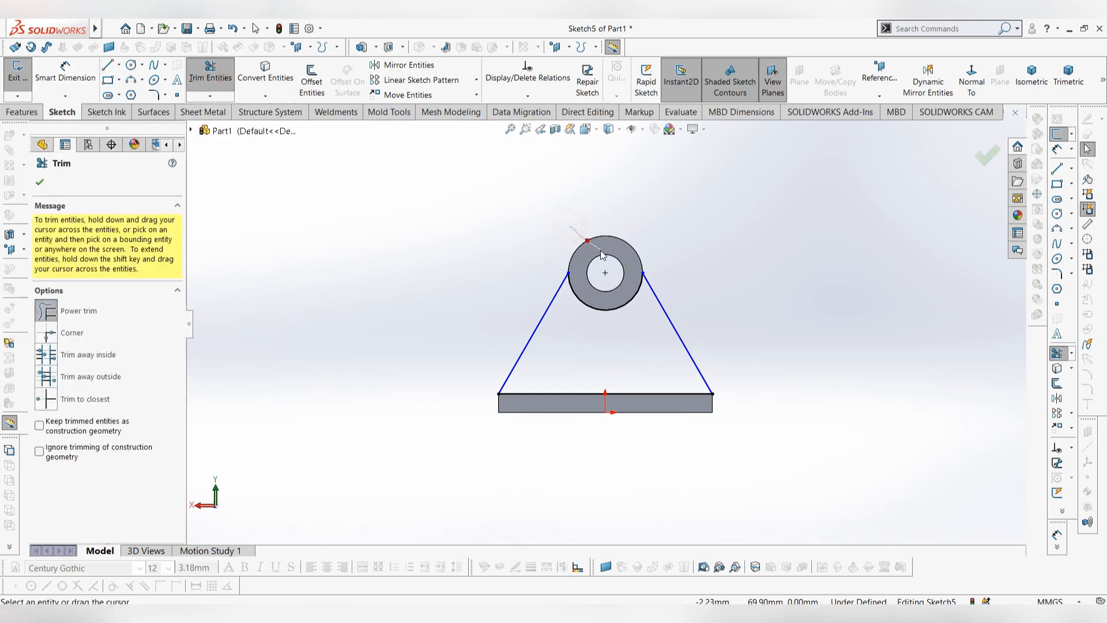
Extrude the web profile 8 mm in the reversed direction, over the plate, merged with the plate and ring.
middle_click_drag(686, 253, 756, 304)
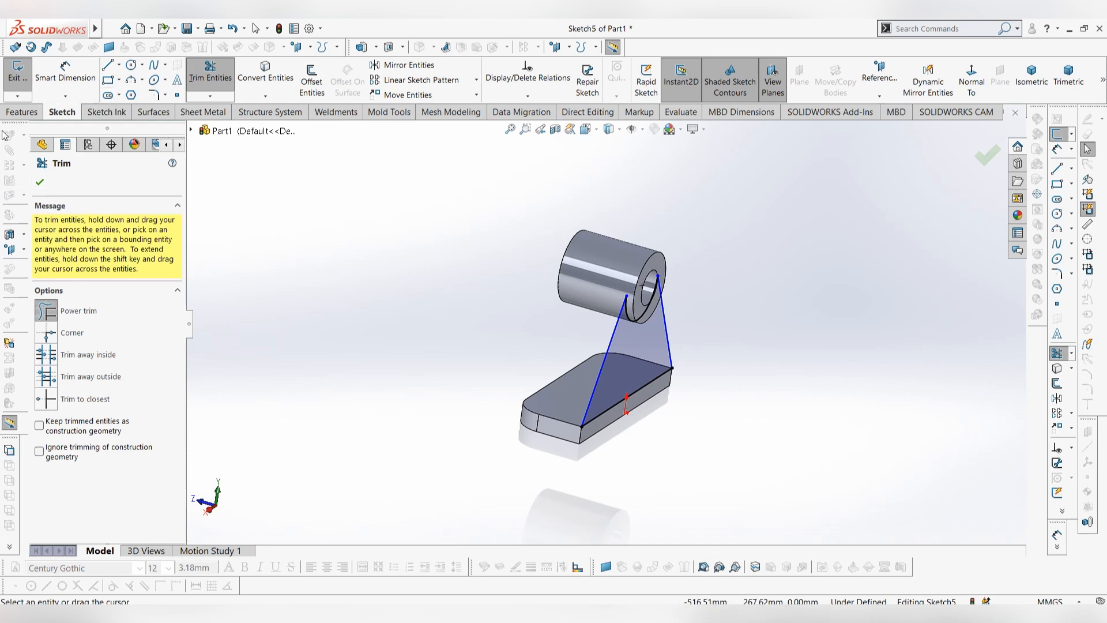
left_click(21, 112)
left_click(27, 86)
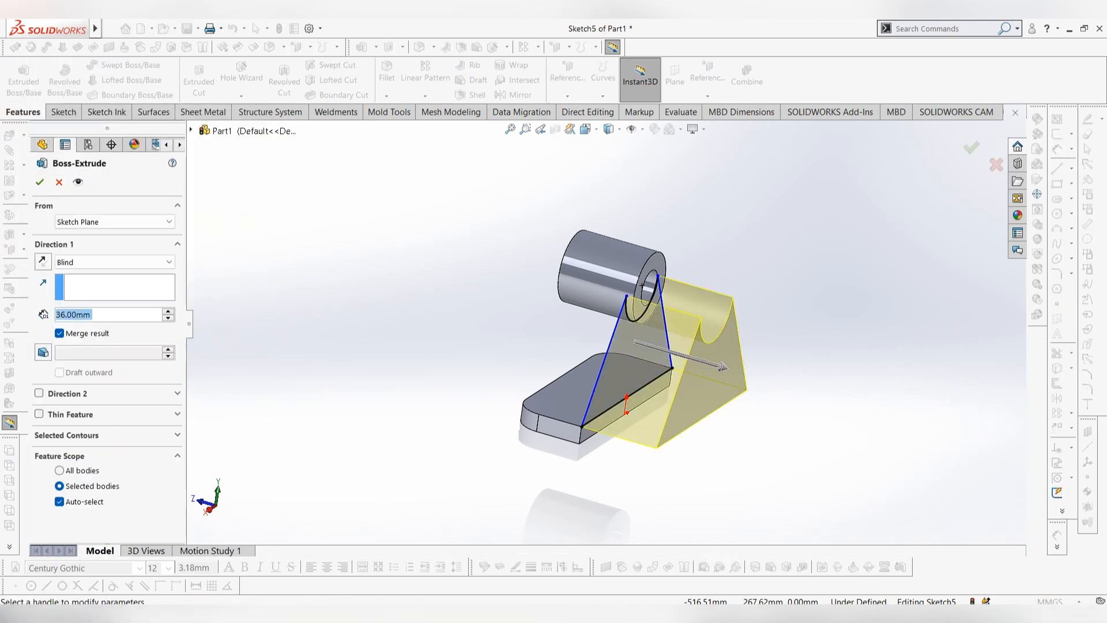
type("8")
key("Return")
left_click(43, 262)
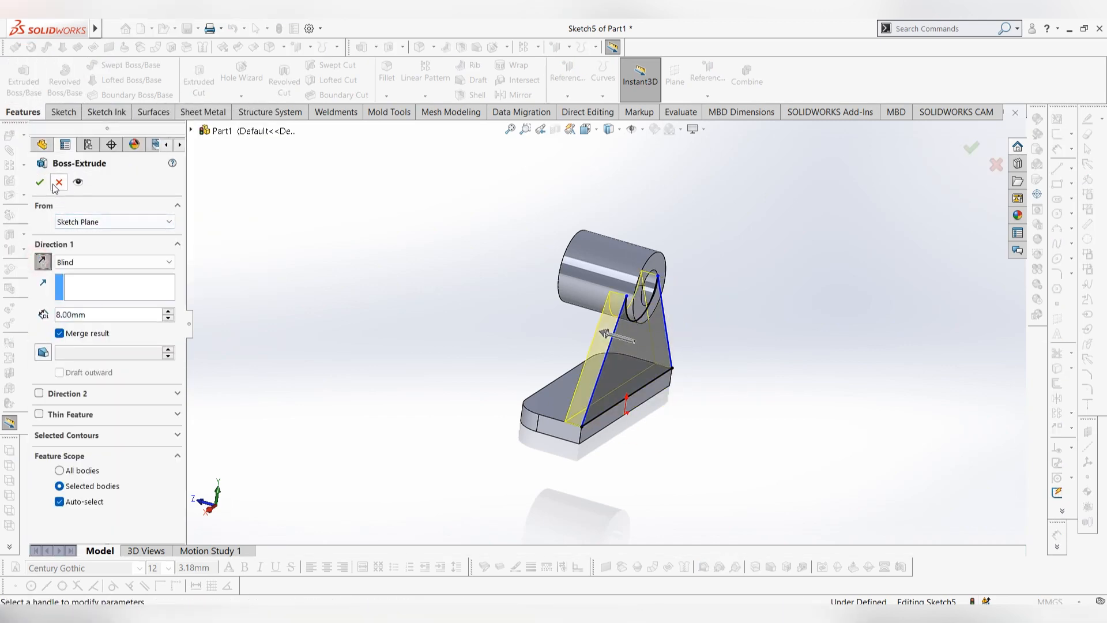
left_click(39, 183)
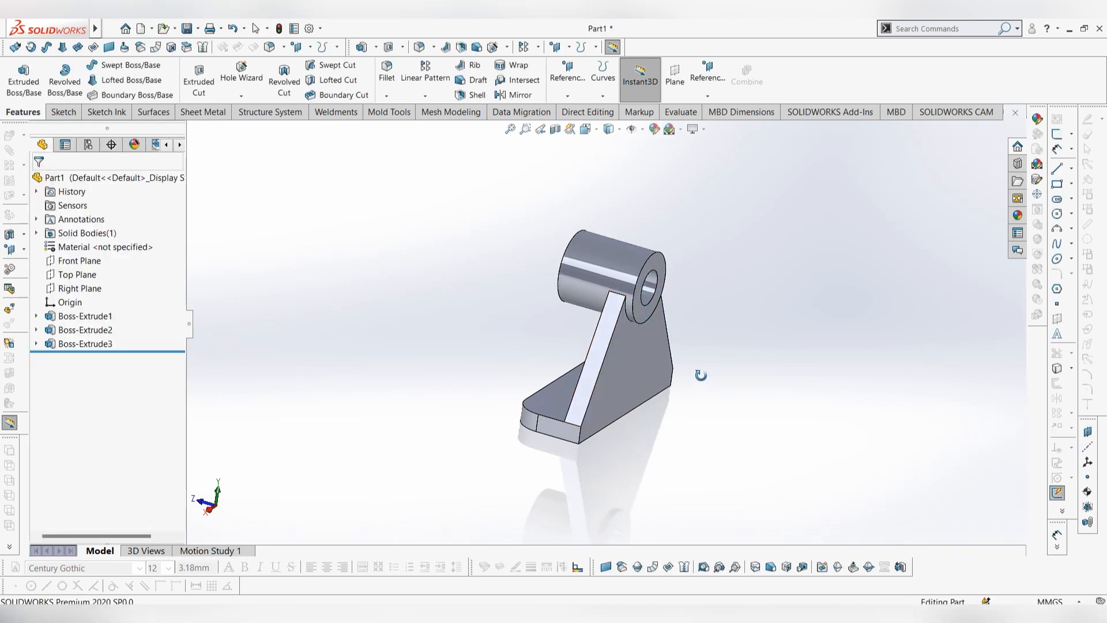
Create a reference plane offset 79 mm above the Top Plane, over the ring boss.
middle_click_drag(704, 375, 922, 379)
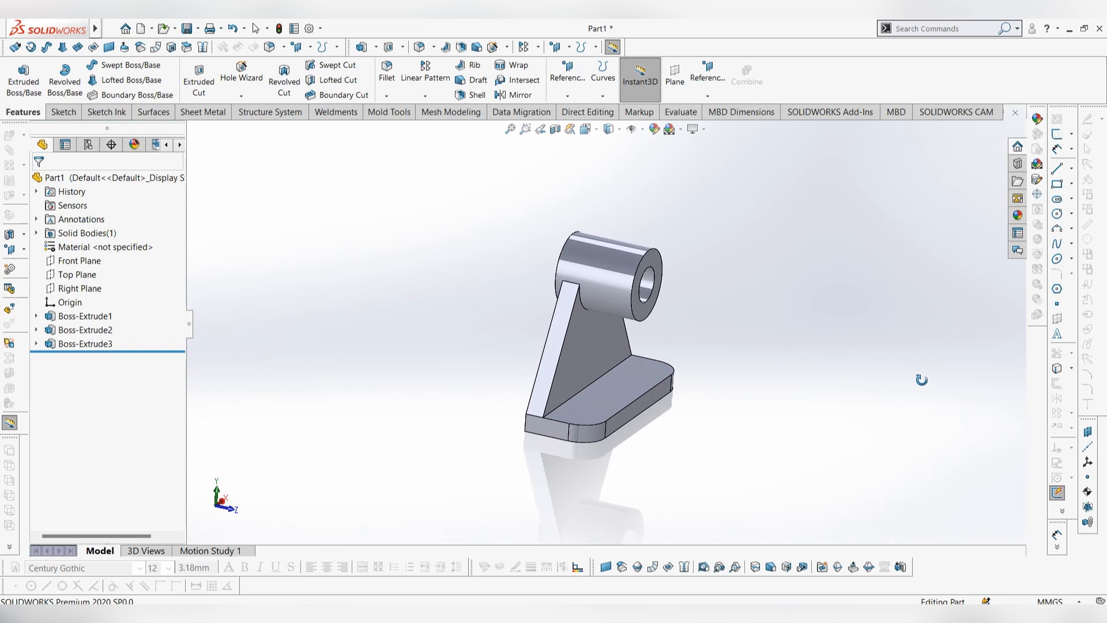
middle_click_drag(921, 379, 905, 381)
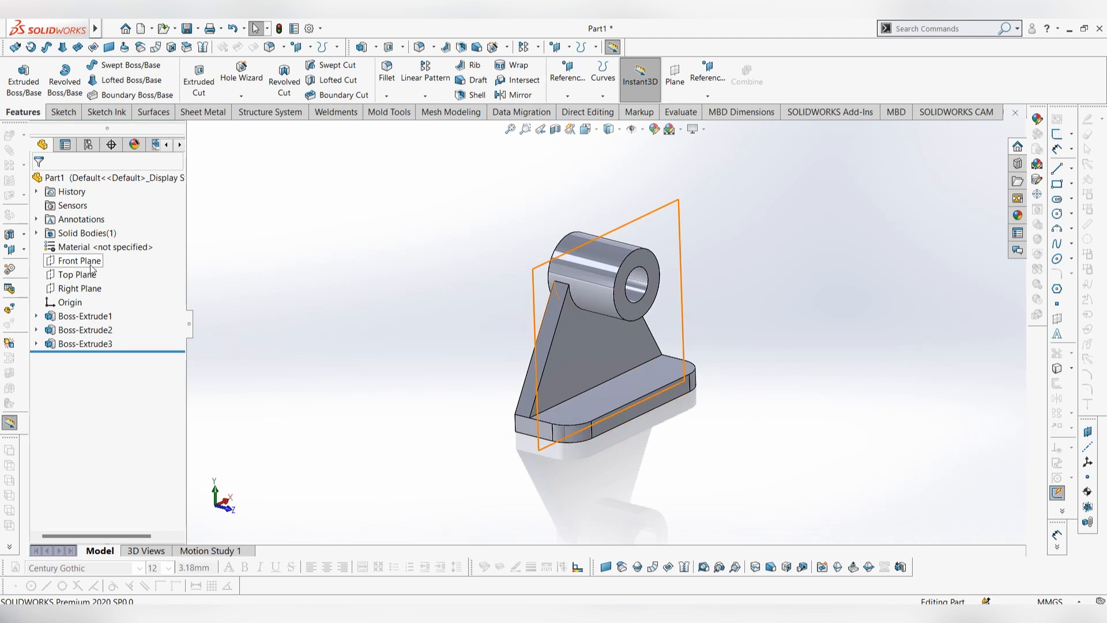
middle_click_drag(319, 279, 406, 278)
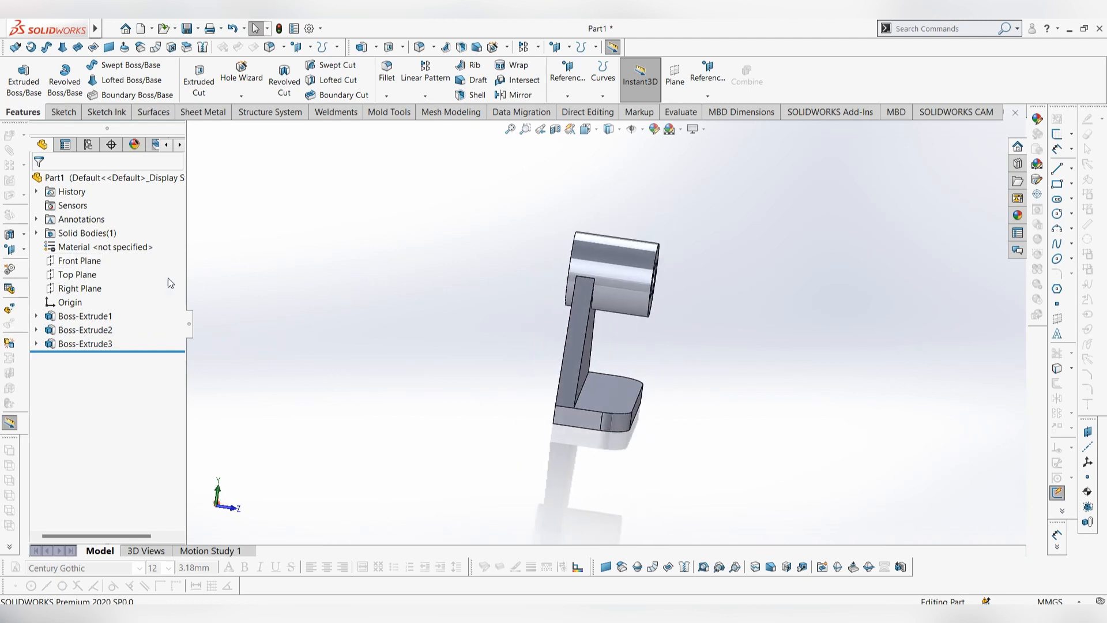
left_click(88, 279)
middle_click_drag(759, 438, 681, 410)
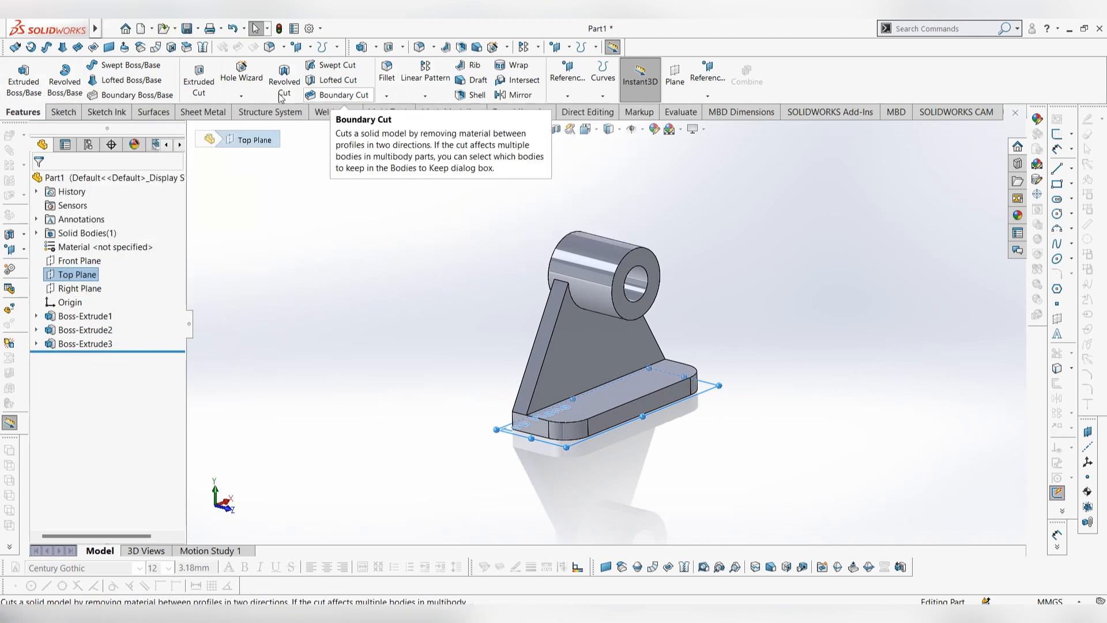
left_click(63, 112)
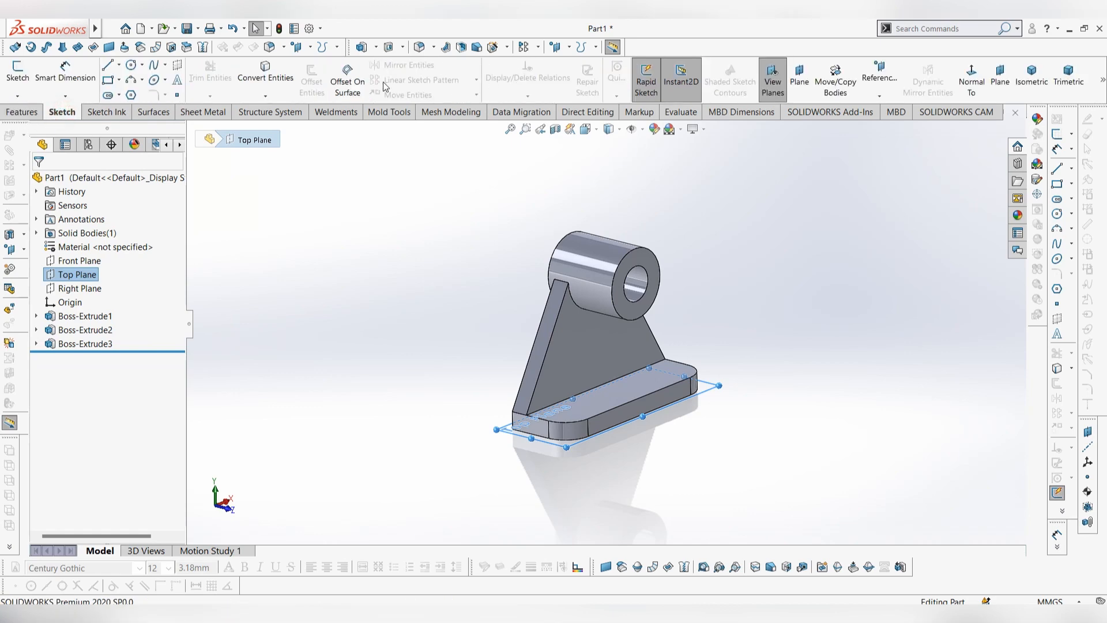
left_click(21, 113)
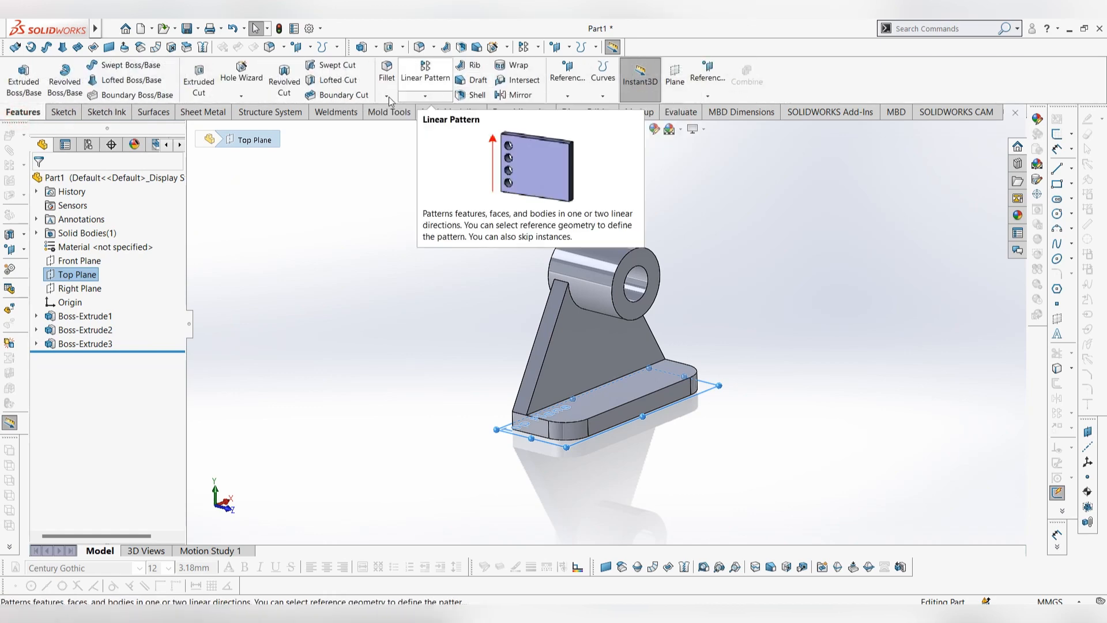
left_click(63, 113)
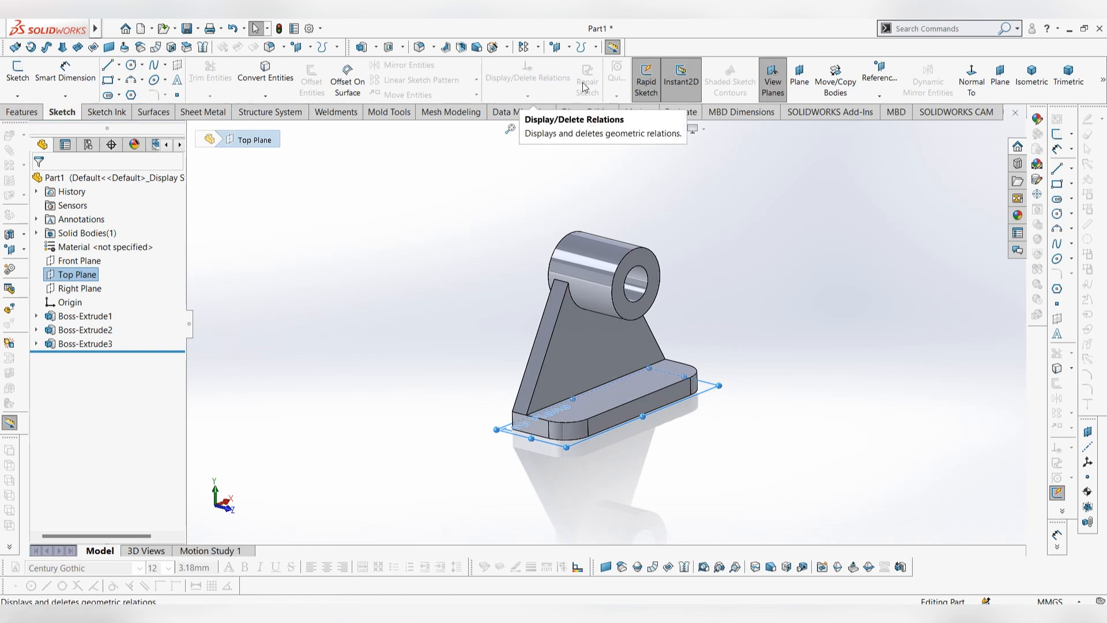
left_click(799, 75)
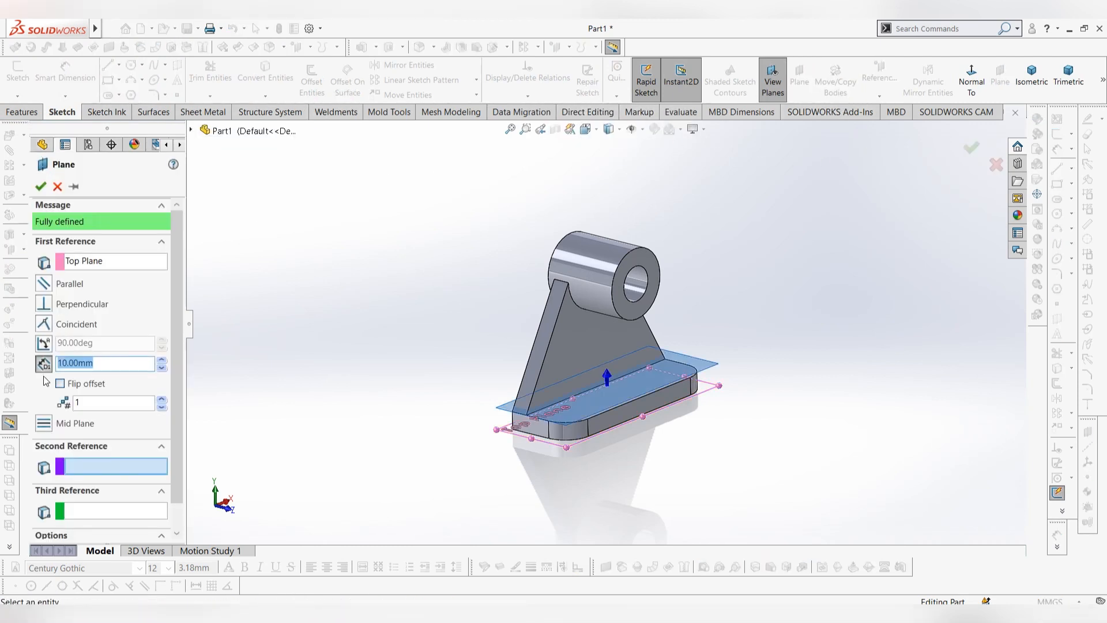
type("72")
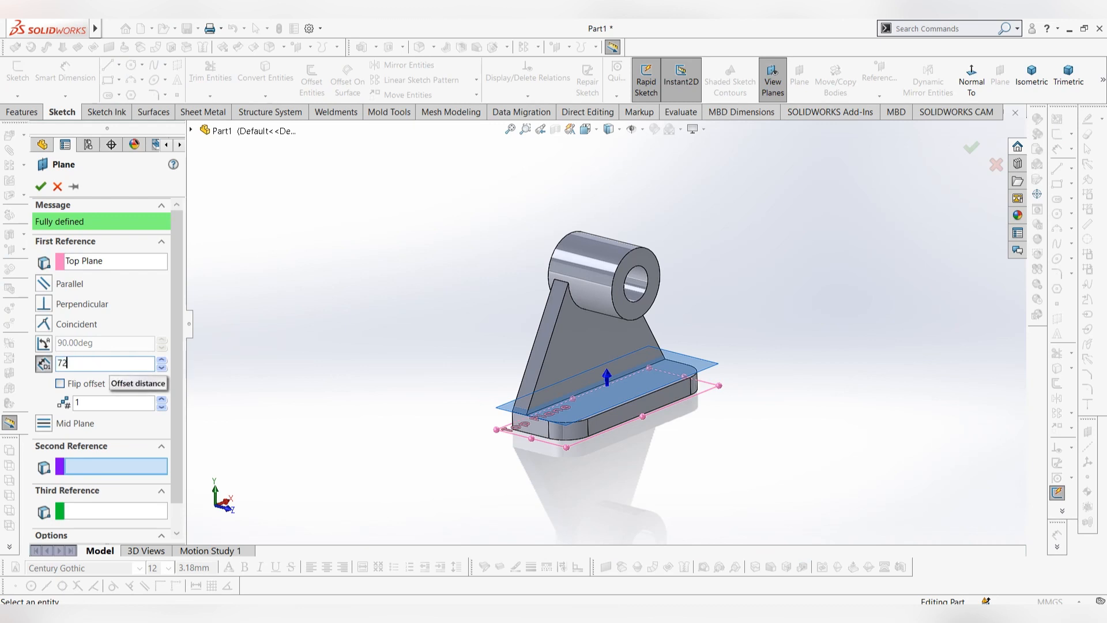
key("Return")
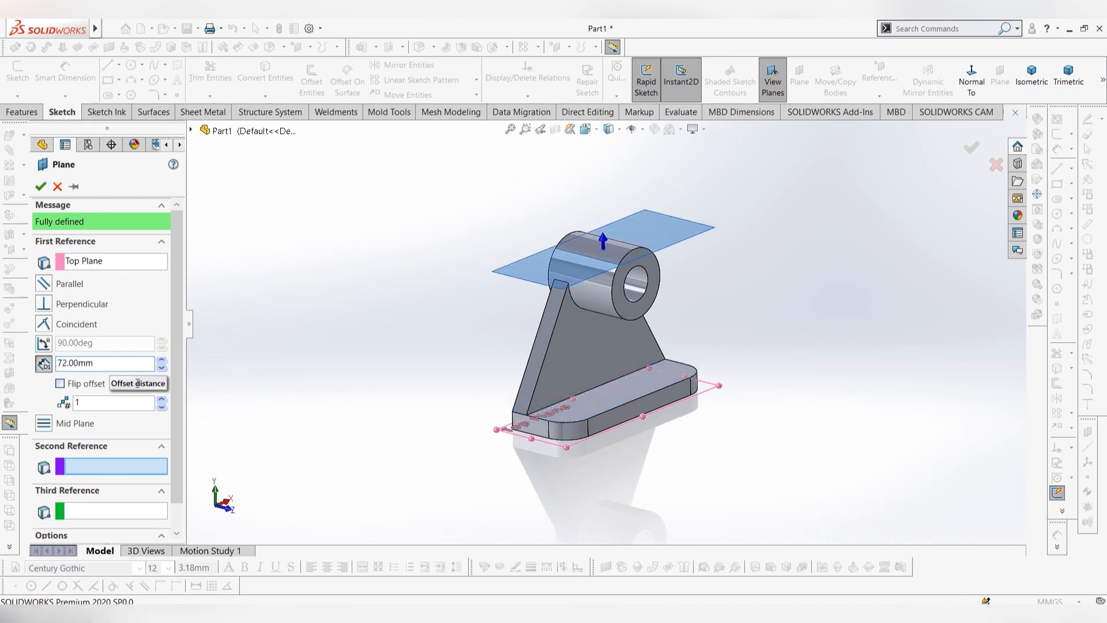
left_click(115, 362)
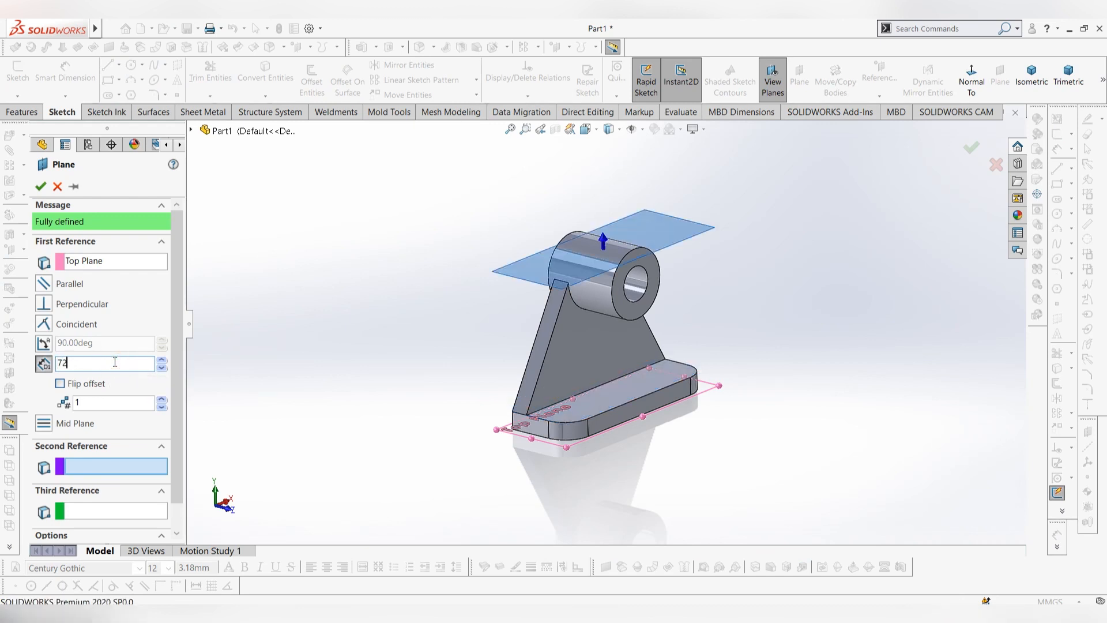
type("79")
key("Return")
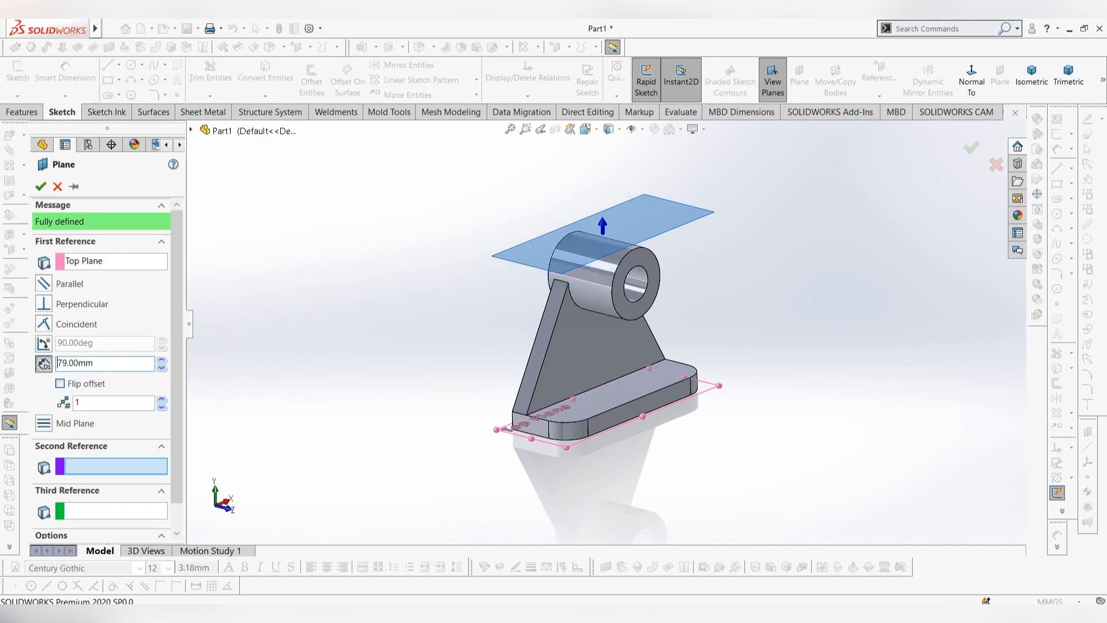
left_click(40, 187)
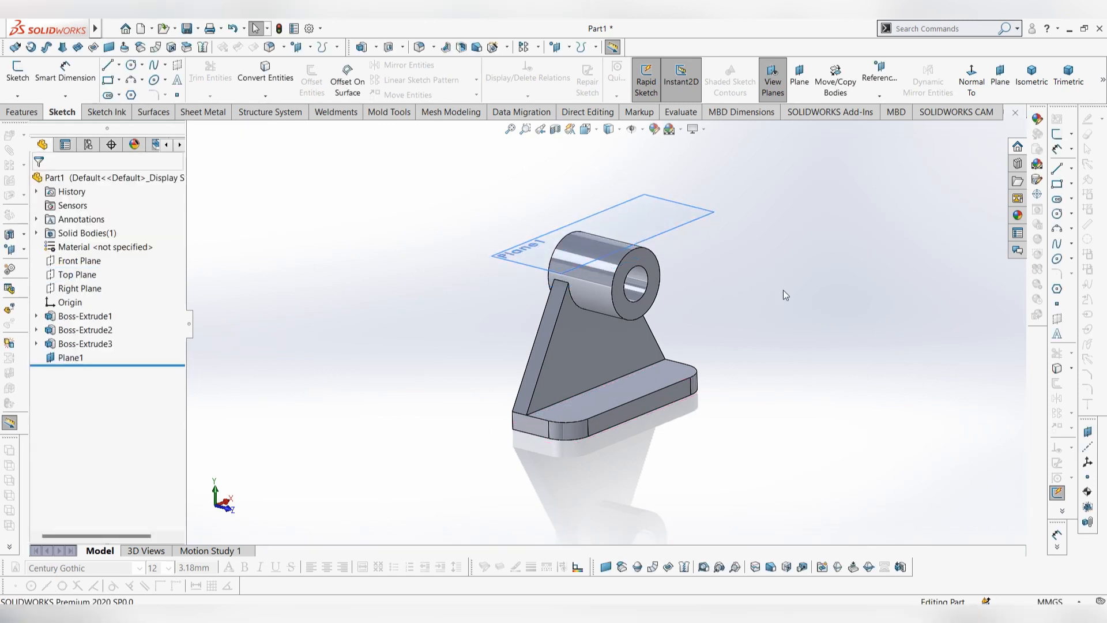
Start a sketch on the new offset plane above the ring boss, viewed normal to it.
mouse_move(785, 294)
middle_mouse_down()
mouse_move(735, 240)
mouse_move(744, 317)
middle_mouse_up()
right_click(708, 238)
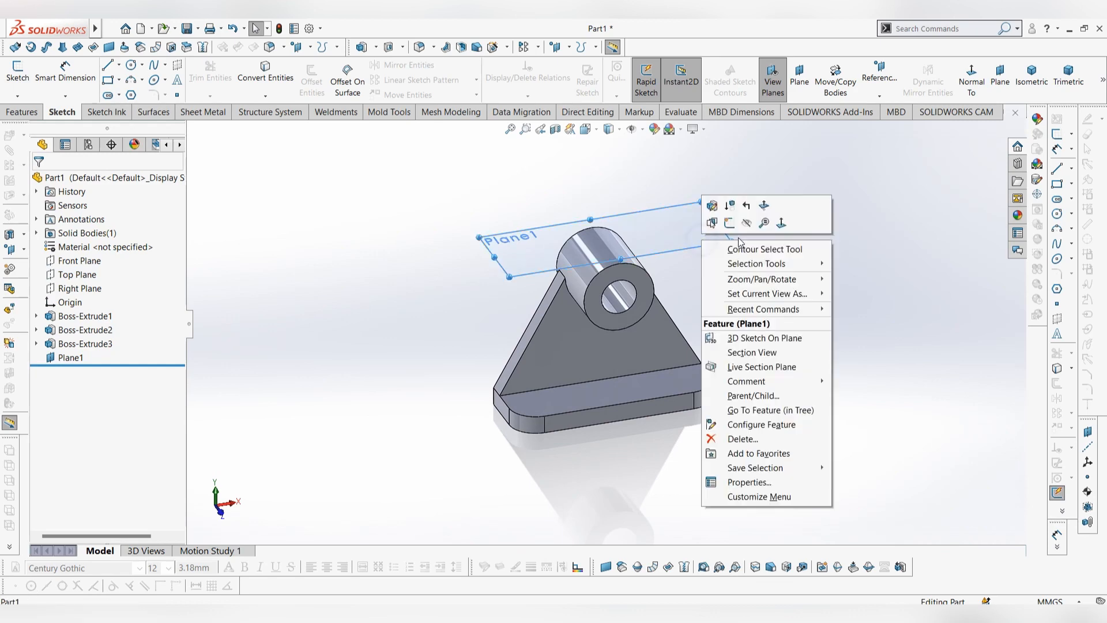
left_click(730, 226)
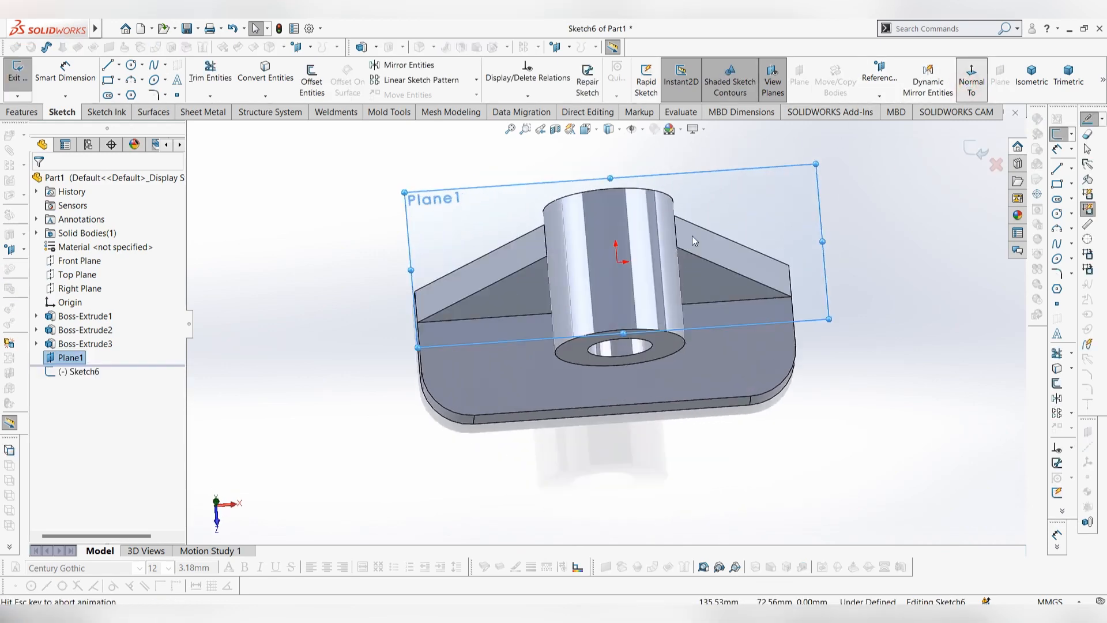
Sketch a circle about 18 mm in diameter centred on the origin of the offset plane above the ring boss.
scroll(673, 177, "up", 1)
left_click(673, 179)
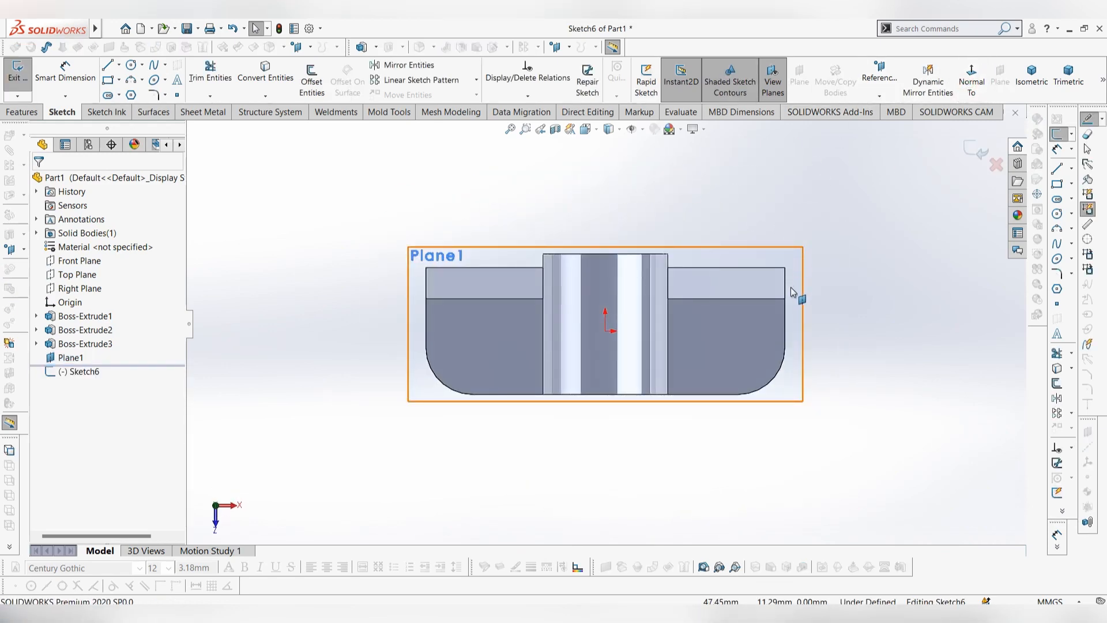
scroll(794, 292, "down", 2)
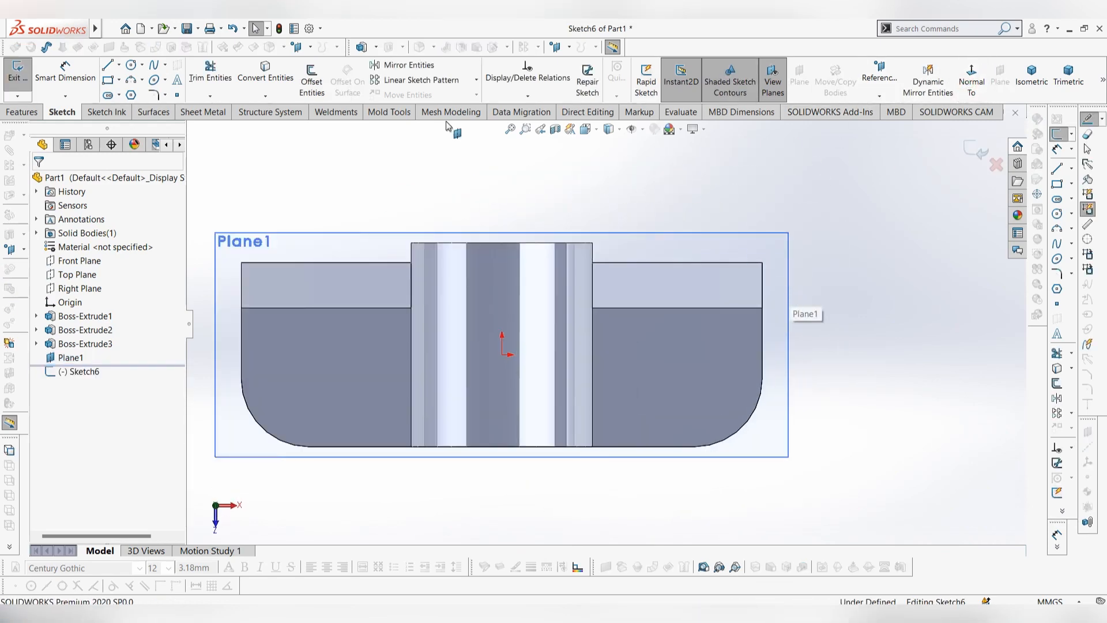
left_click(130, 67)
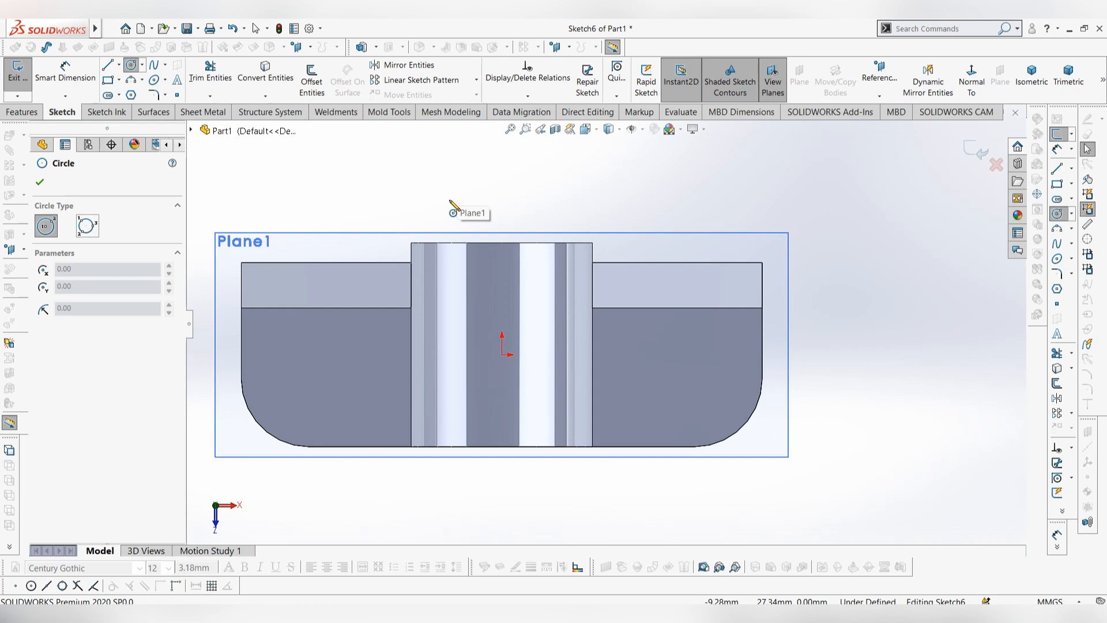
left_click(502, 354)
left_click(515, 398)
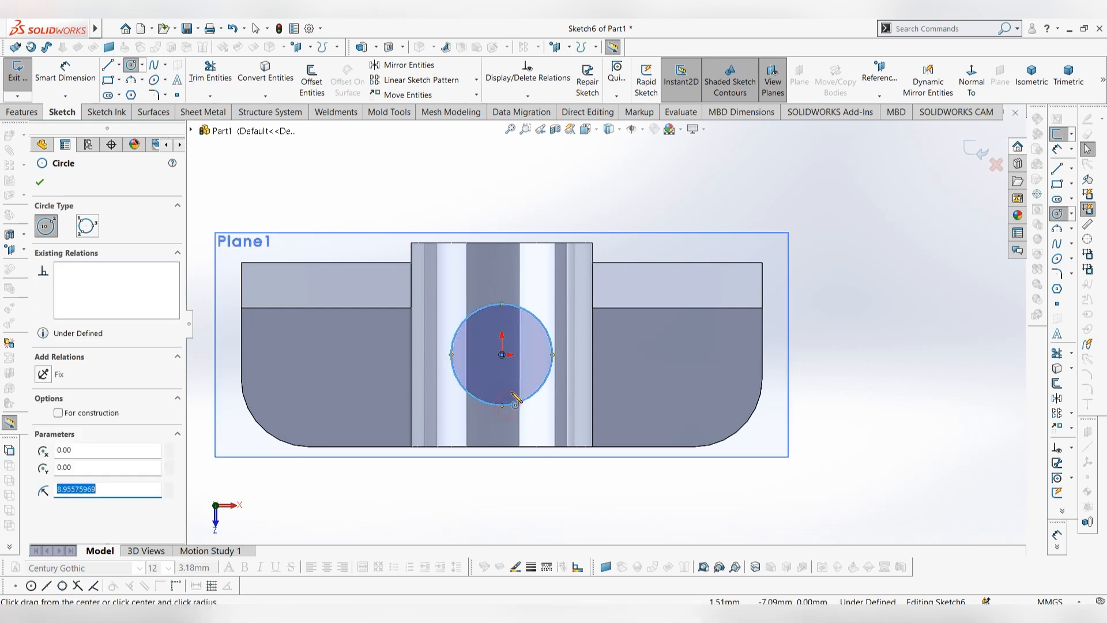
key("Escape")
Dimension the circle's diameter and set it to 18 mm.
left_click(66, 73)
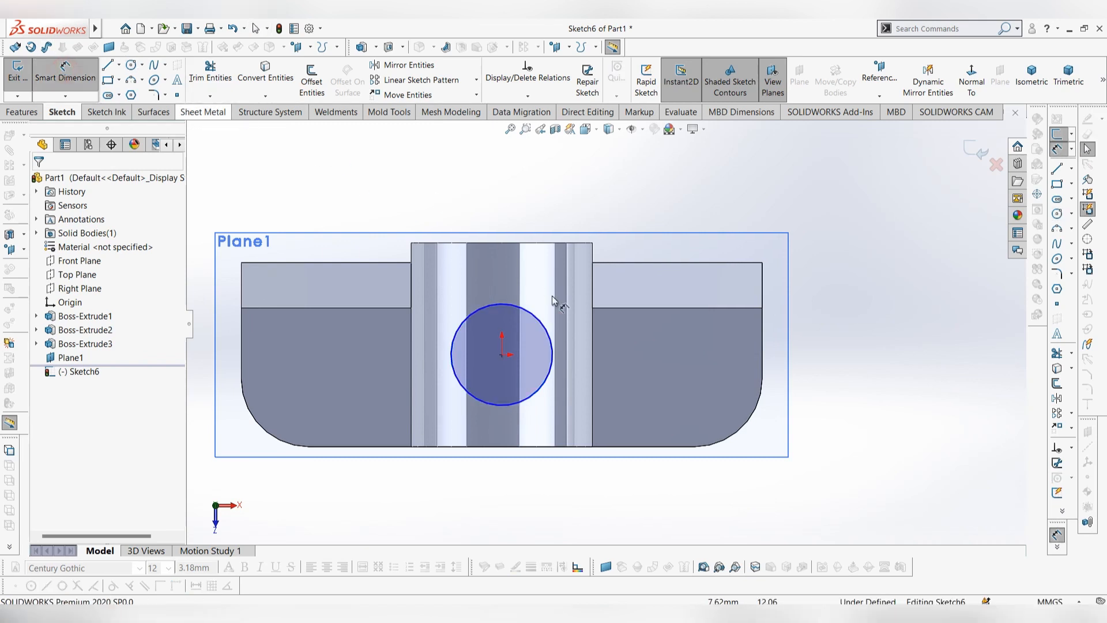
left_click(552, 341)
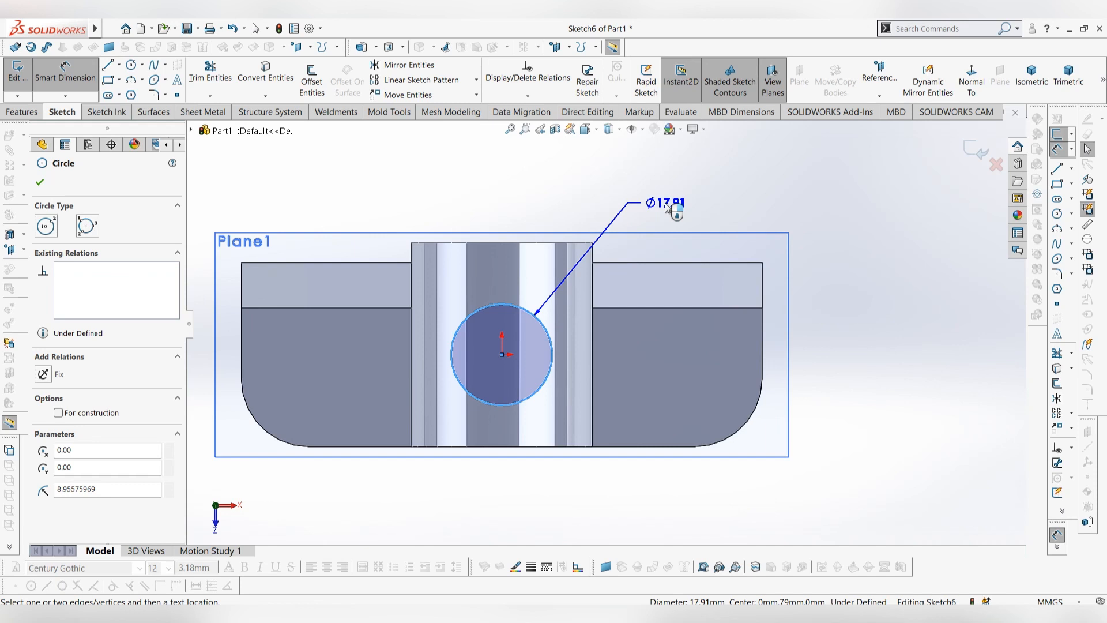
left_click(640, 209)
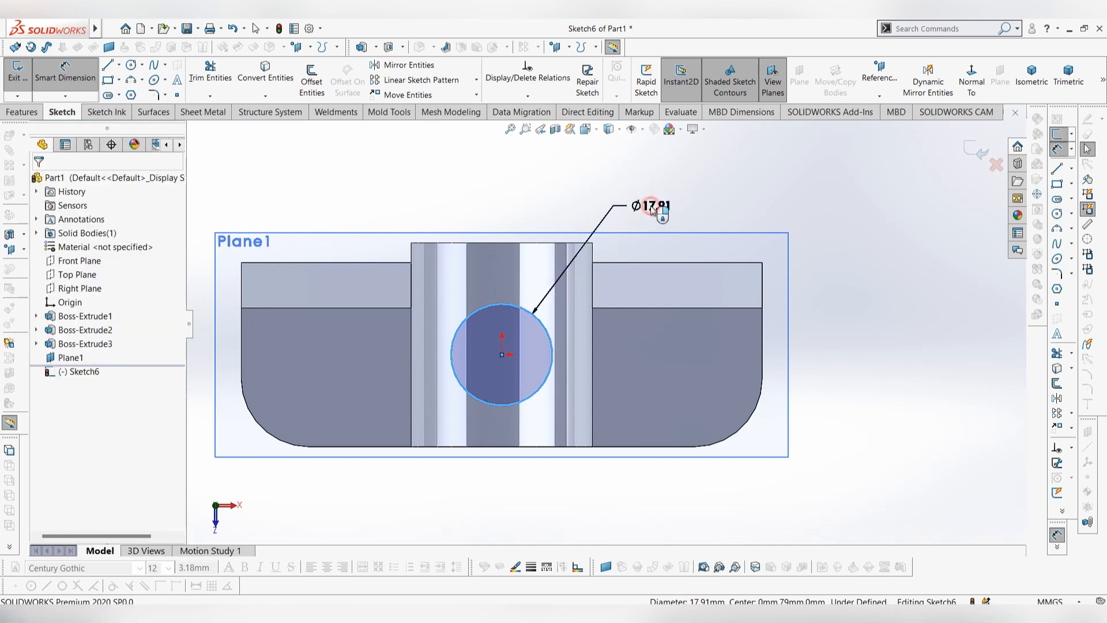
type("18")
key("Return")
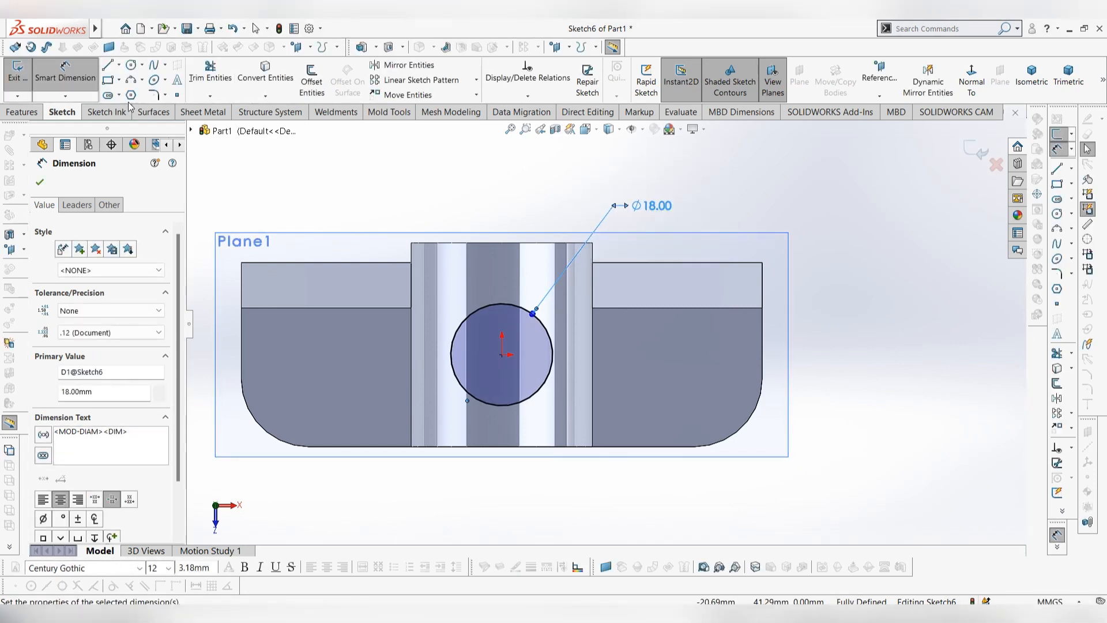
Sketch a smaller concentric circle inside the first one and set its diameter to 12 mm.
left_click(132, 64)
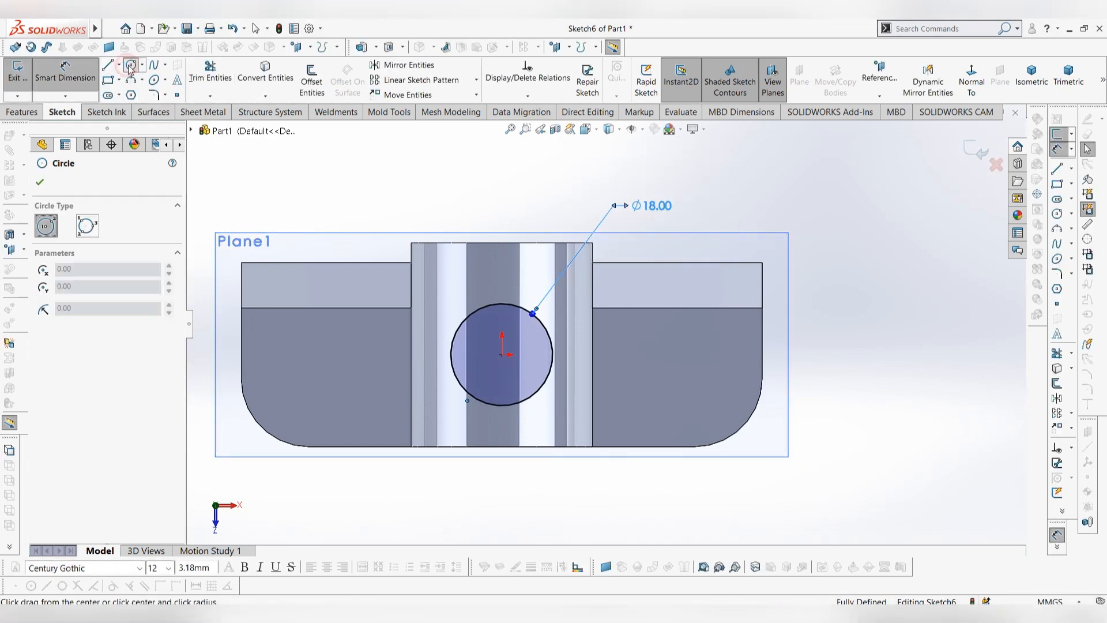
left_click(514, 387)
key("Escape")
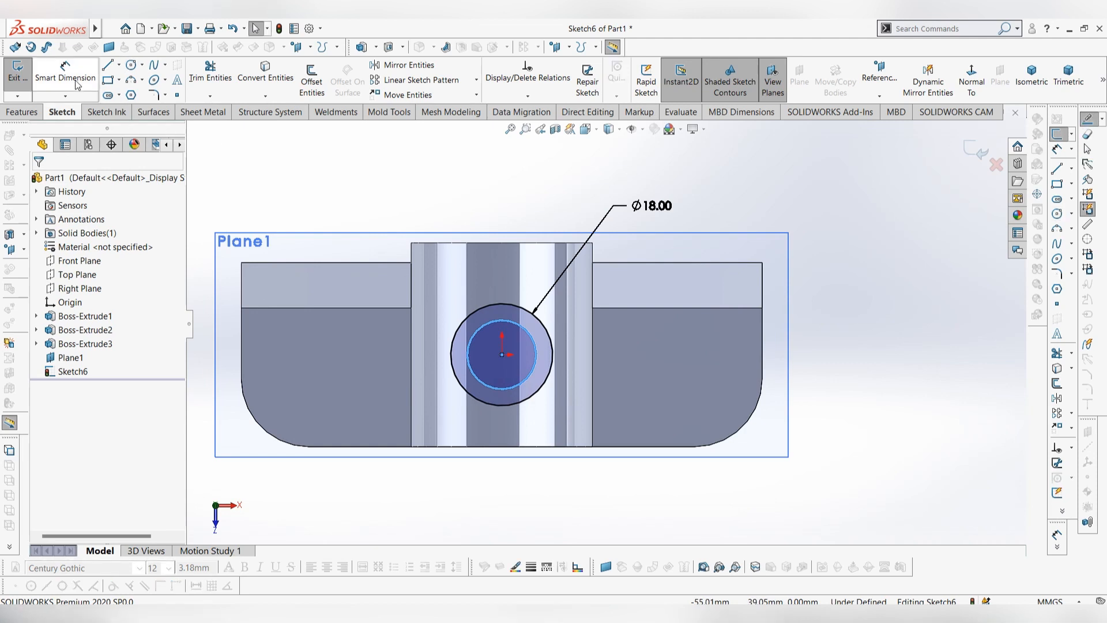
left_click(80, 76)
left_click(530, 333)
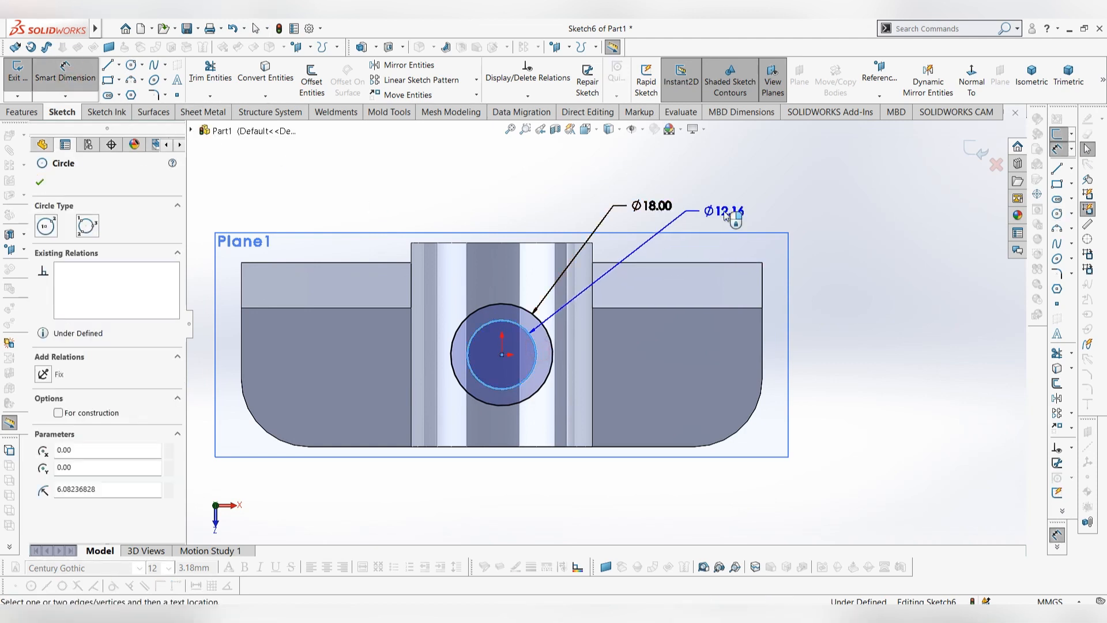
left_click(724, 214)
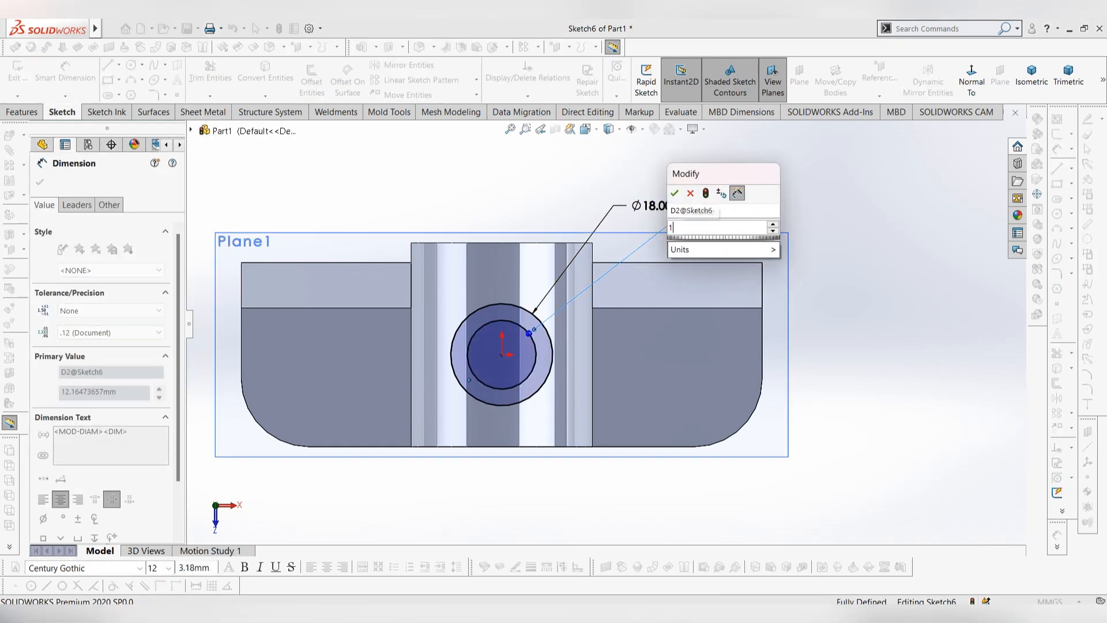
type("12")
key("Return")
Extrude the outer circle's full disc 8 mm in the reversed direction, down into the ring, with merged result.
middle_click_drag(642, 376, 651, 208)
scroll(565, 288, "up", 4)
key("Escape")
scroll(651, 130, "up", 2)
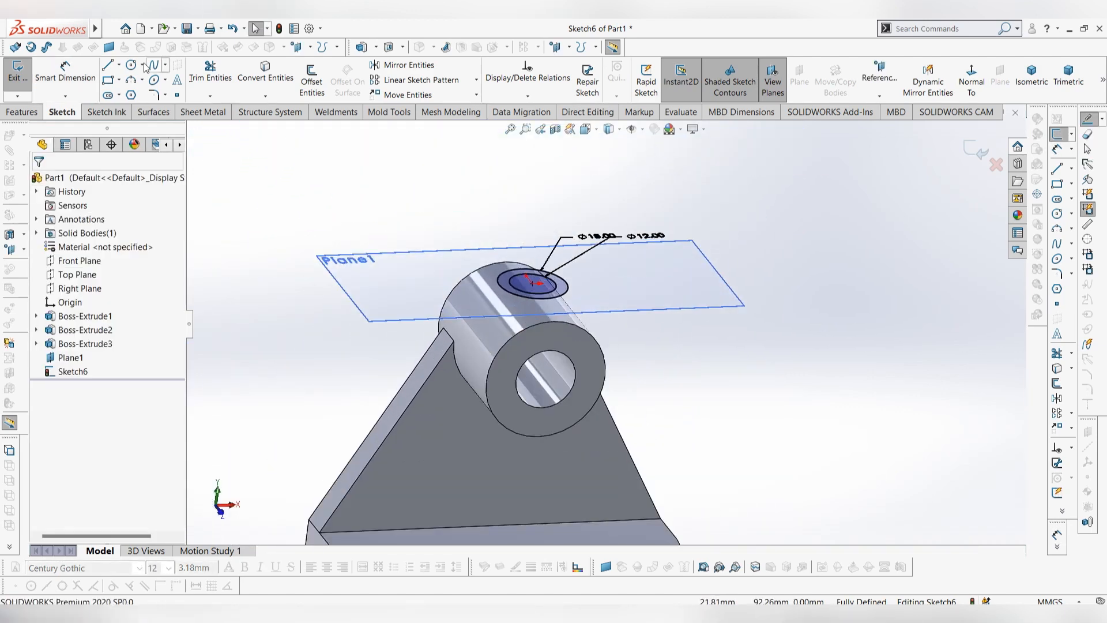
left_click(23, 113)
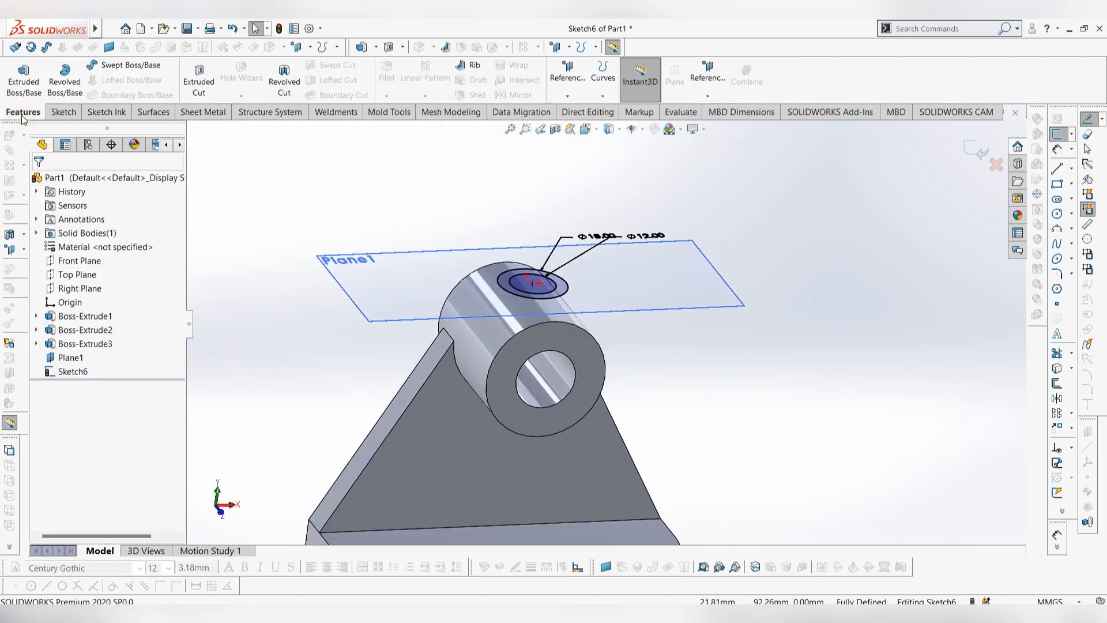
left_click(23, 78)
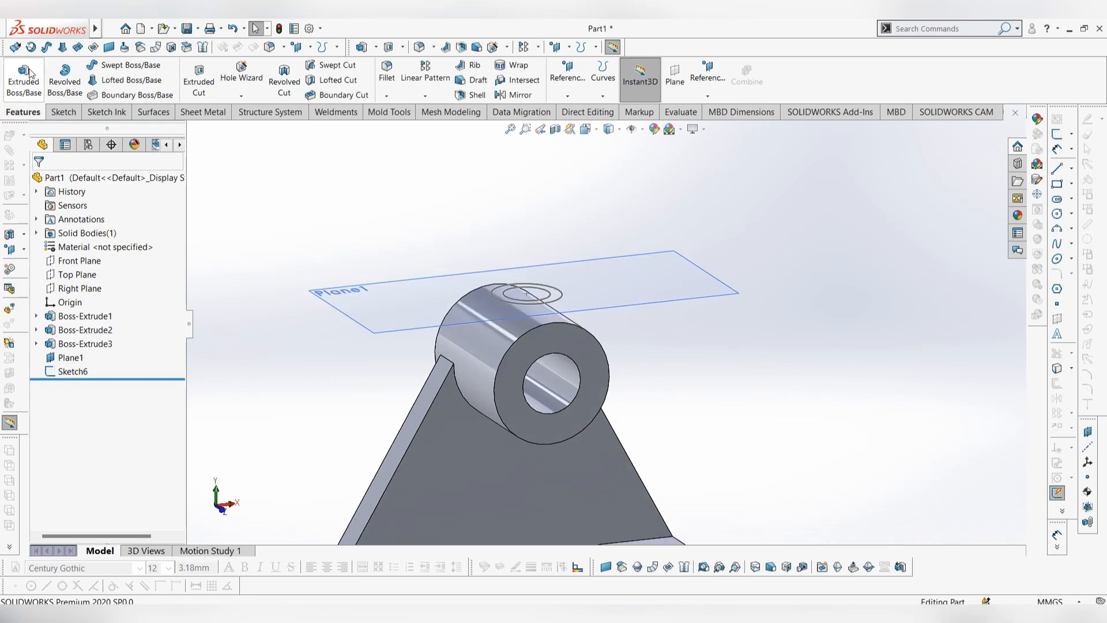
left_click(499, 288)
middle_click_drag(728, 353, 701, 295)
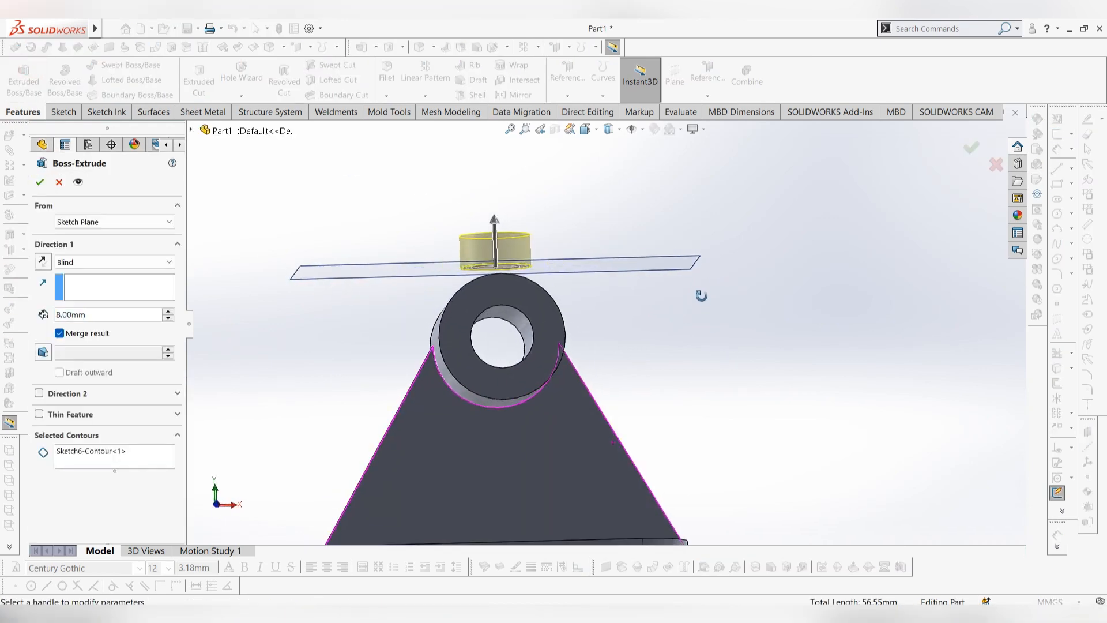
key("space")
left_click(588, 374)
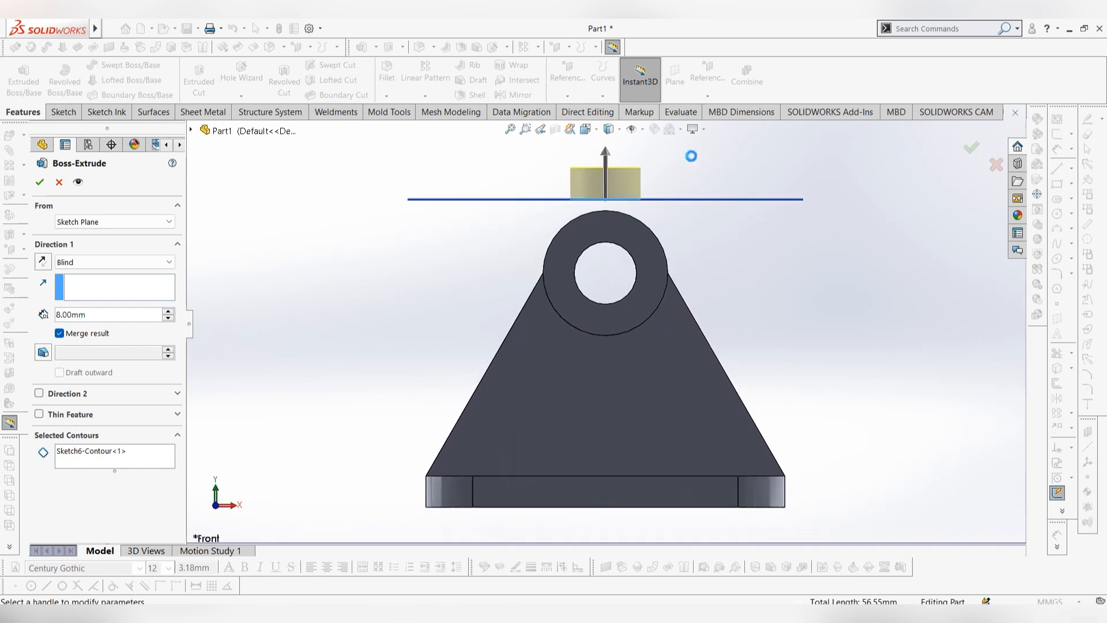
left_click(43, 262)
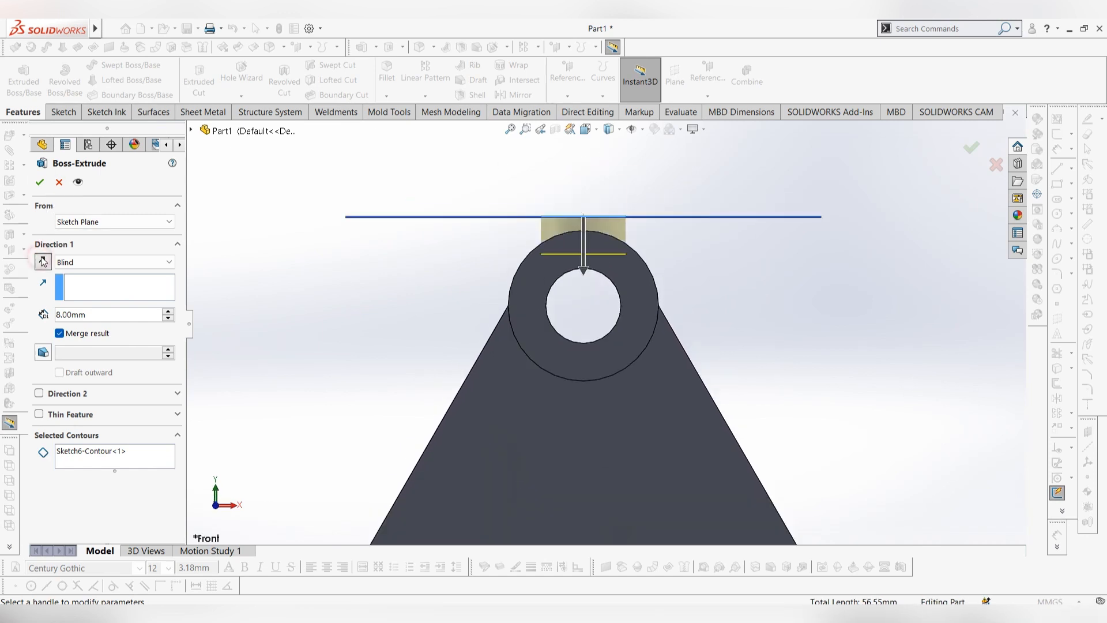
left_click(39, 182)
mouse_move(756, 278)
middle_mouse_down()
mouse_move(791, 296)
mouse_move(815, 350)
mouse_move(766, 288)
middle_mouse_up()
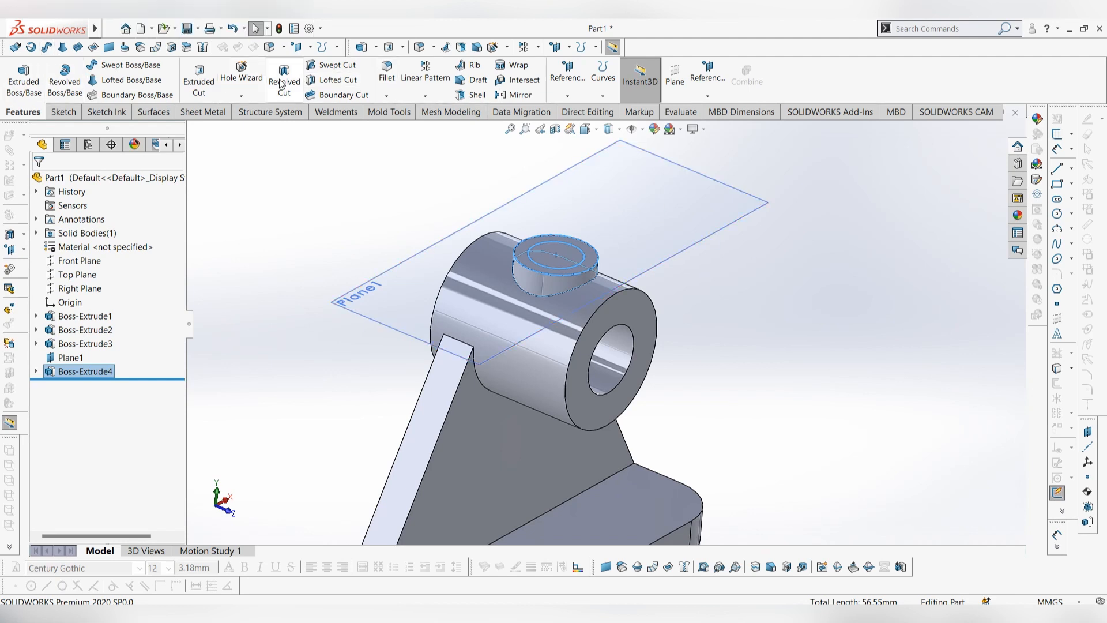
left_click(199, 78)
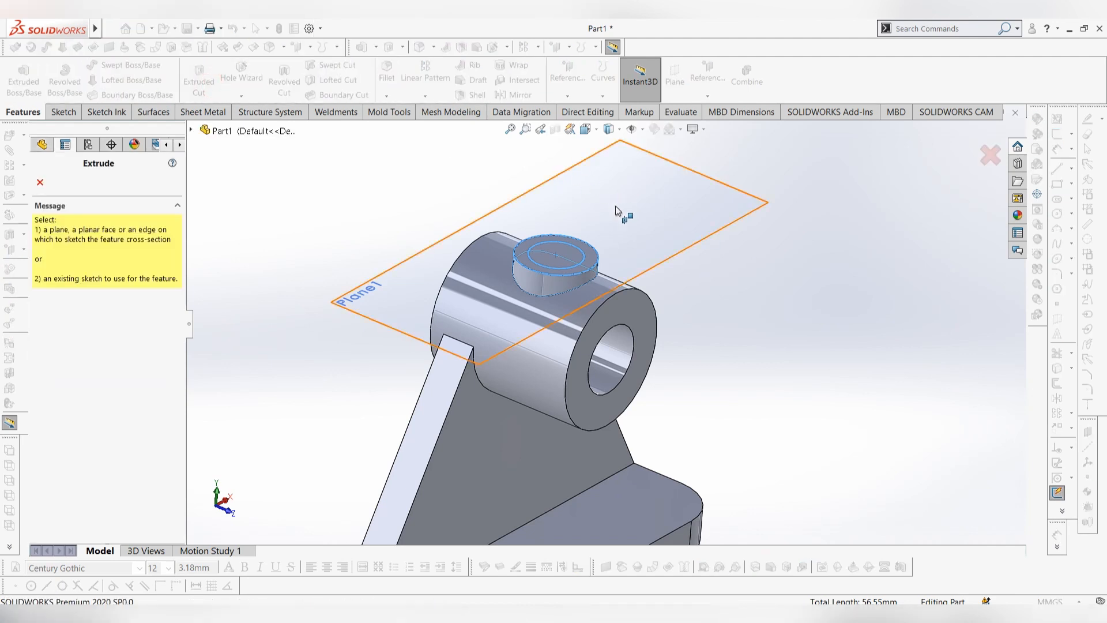
left_click(569, 245)
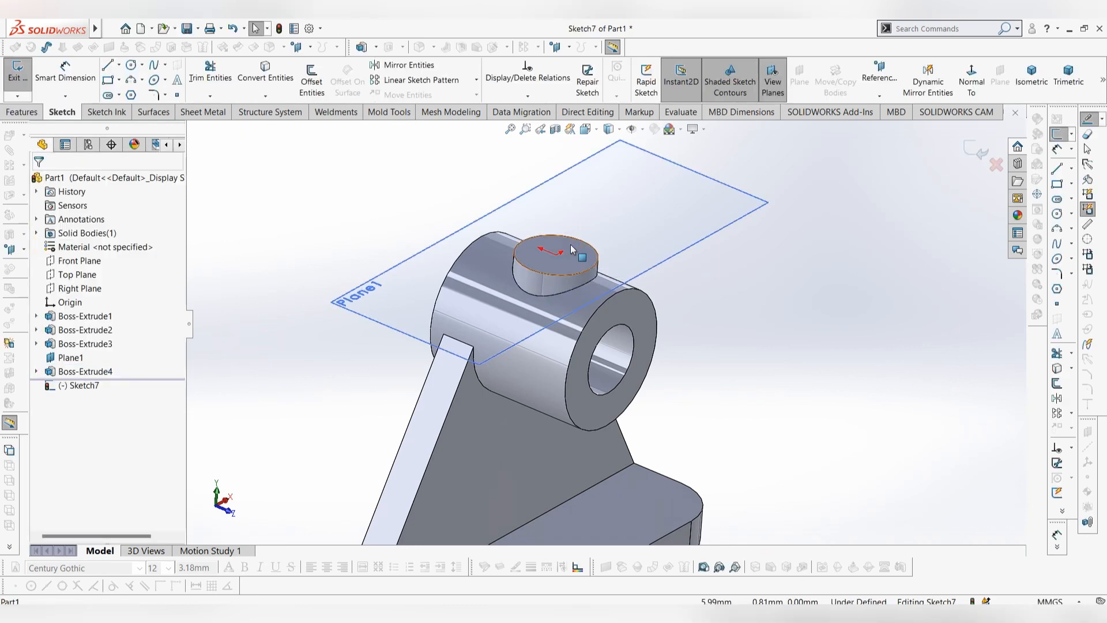
Show the sketch with the two concentric circles that belongs to the small round boss.
left_click(36, 371)
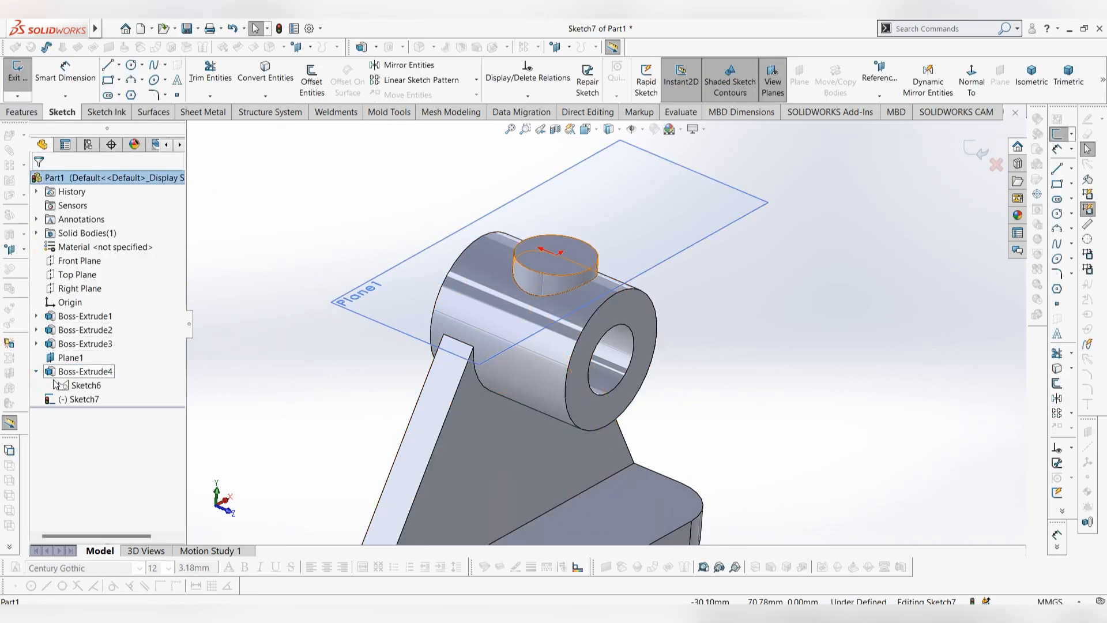
left_click(82, 388)
left_click(284, 309)
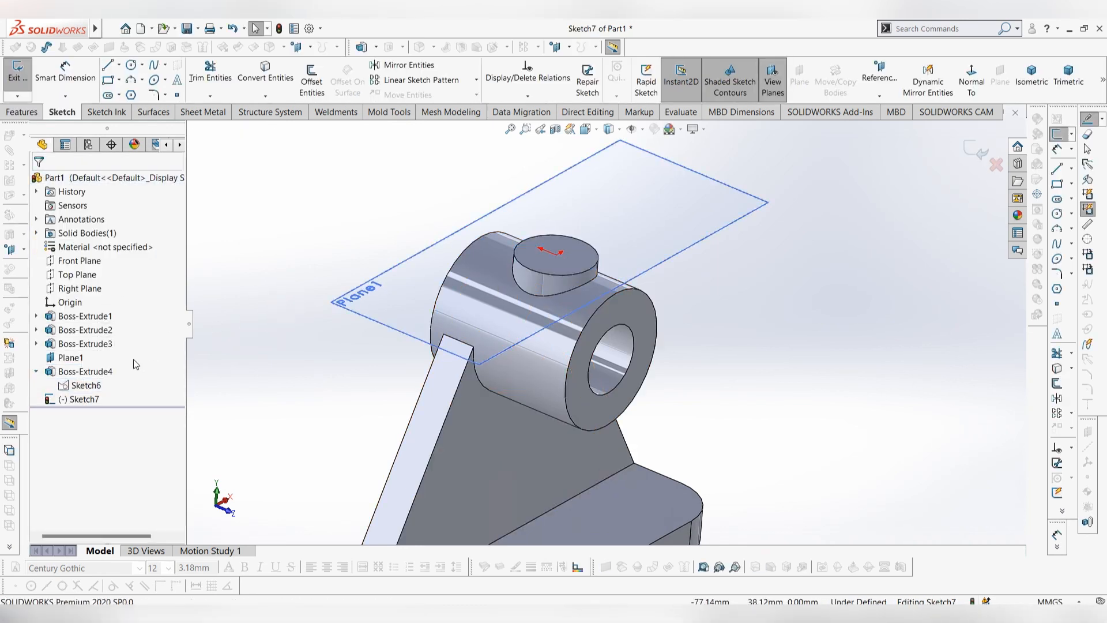
left_click(79, 385)
left_click(215, 202)
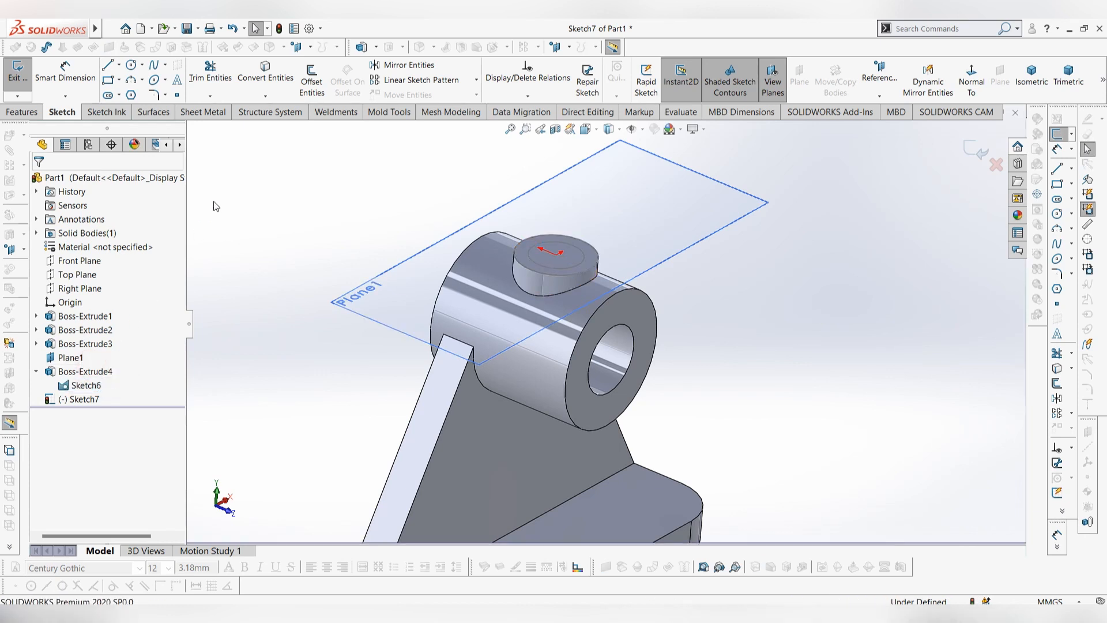
Exit the empty sketch on the small round boss's upper face.
left_click(23, 112)
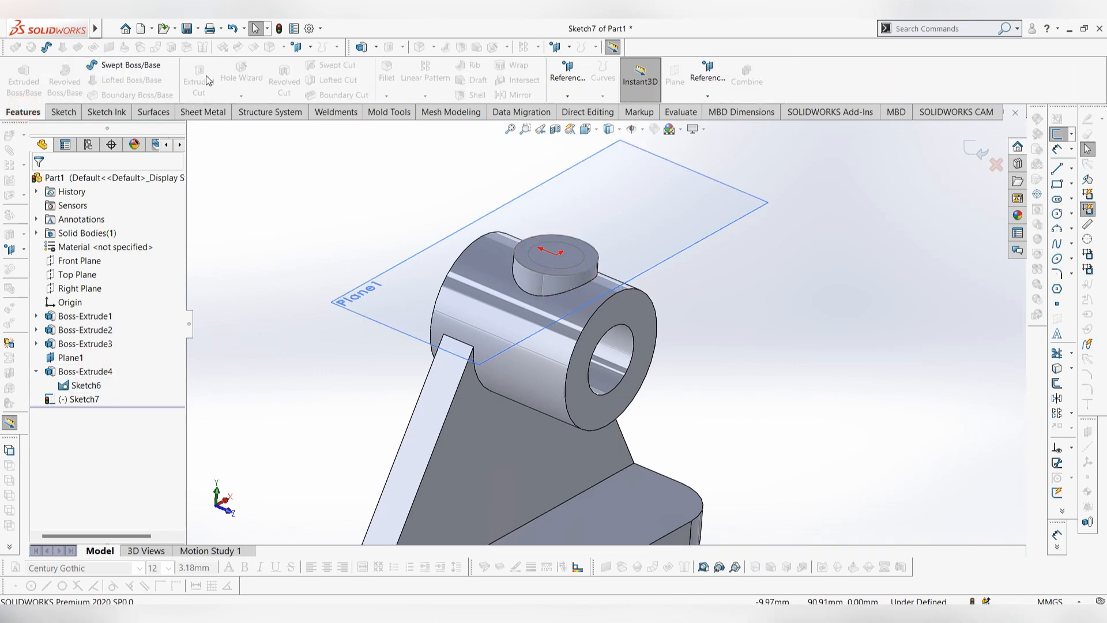
left_click(63, 112)
left_click(14, 72)
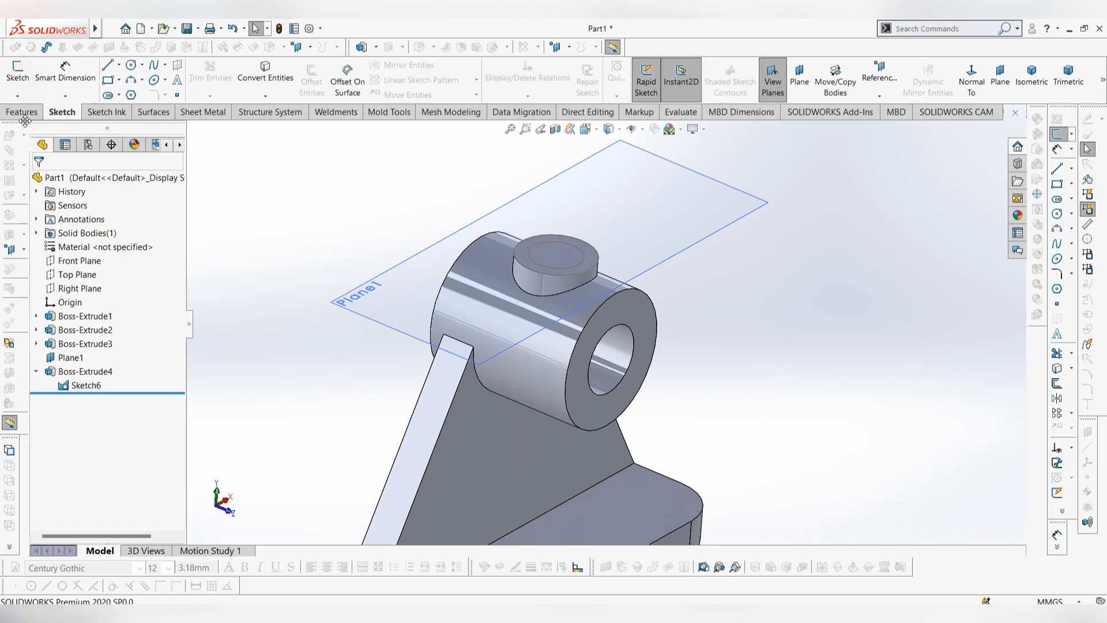
Cut-extrude the 12 mm inner circle to a blind depth of 1.5 mm into the small round boss.
left_click(27, 113)
left_click(23, 80)
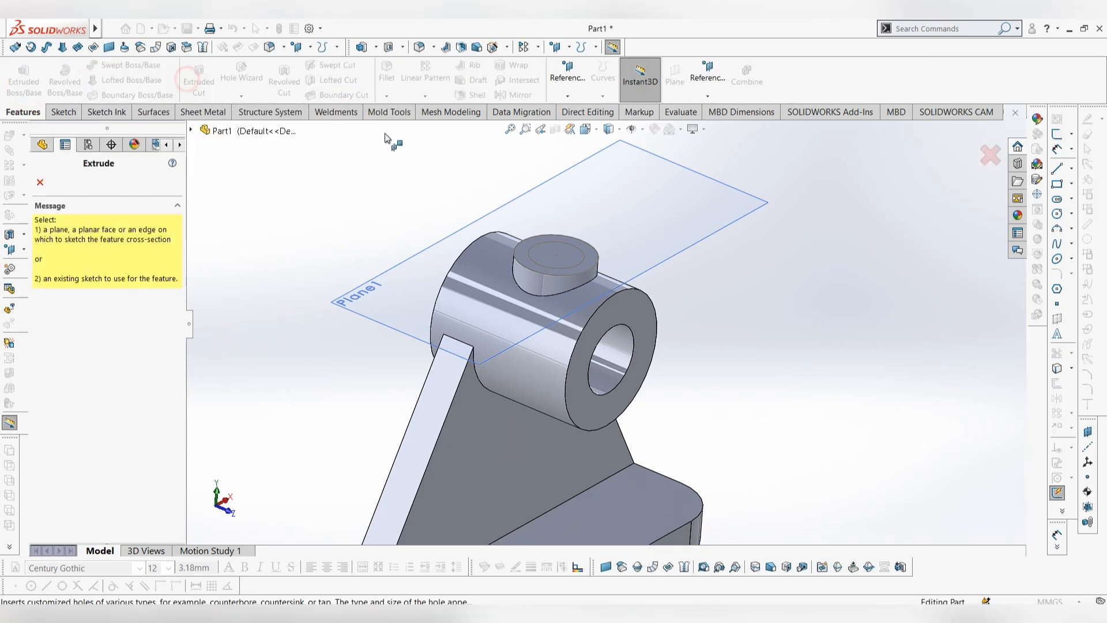
left_click(550, 243)
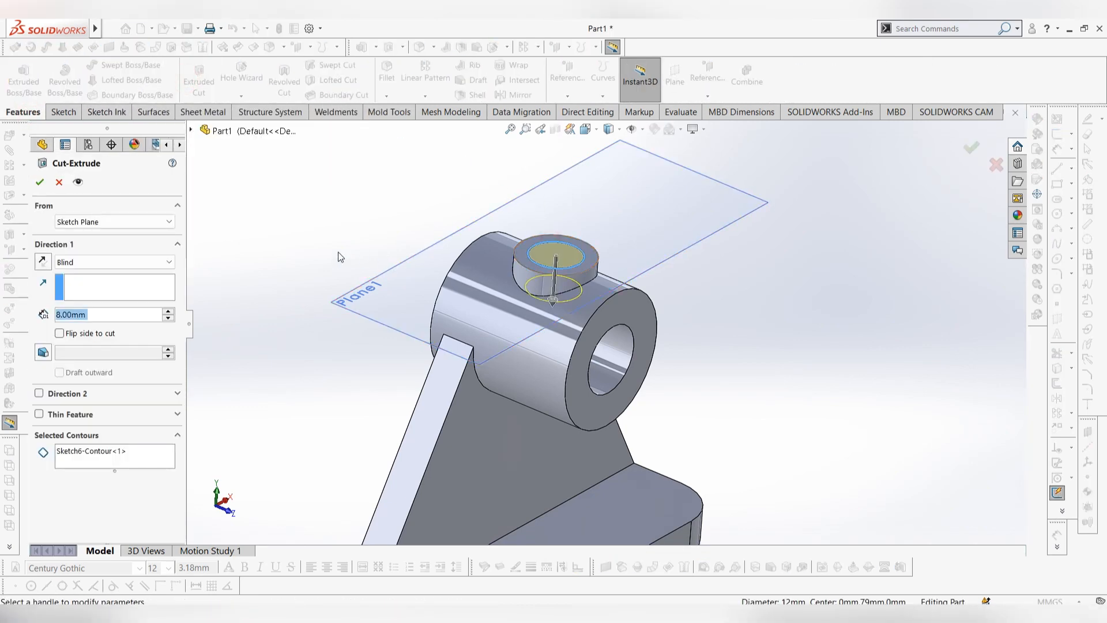
type("1.5")
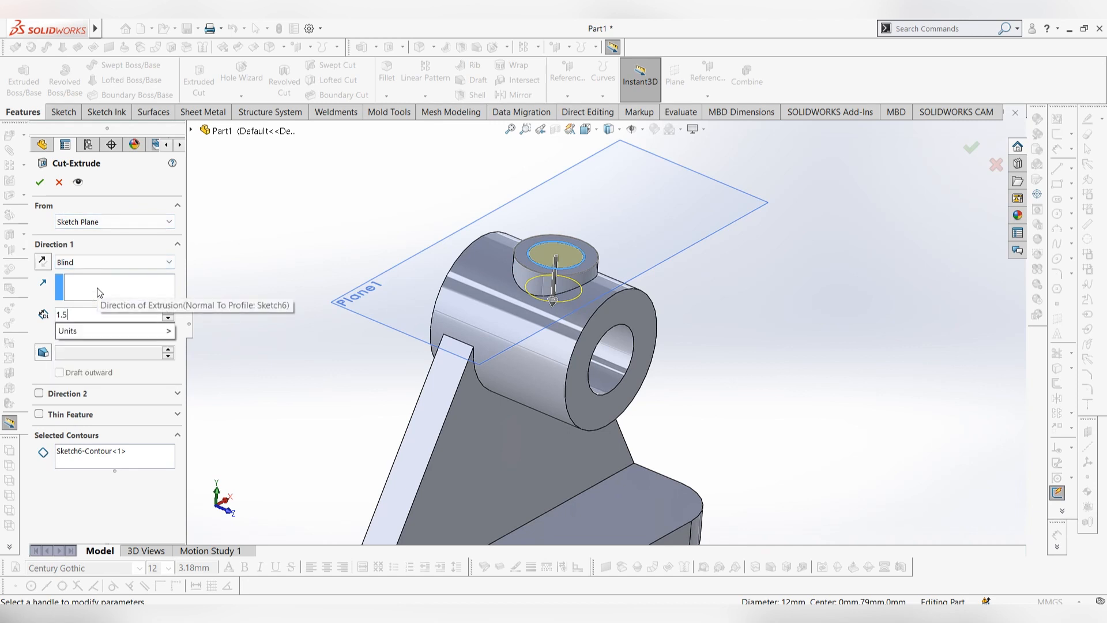
key("Return")
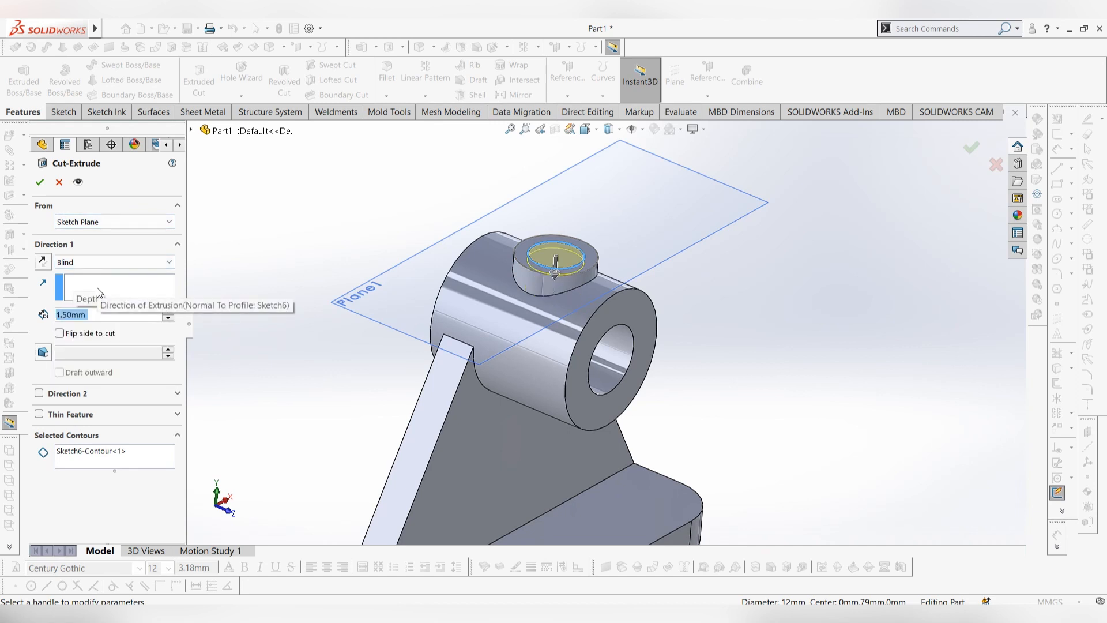
left_click(40, 183)
middle_click_drag(745, 257, 738, 265)
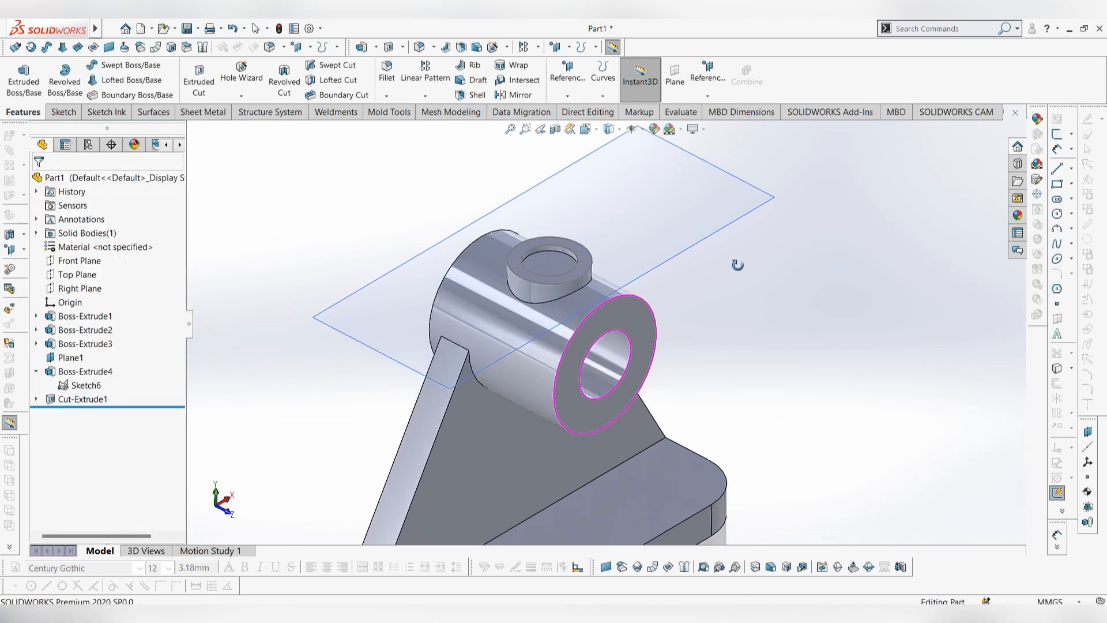
right_click(70, 387)
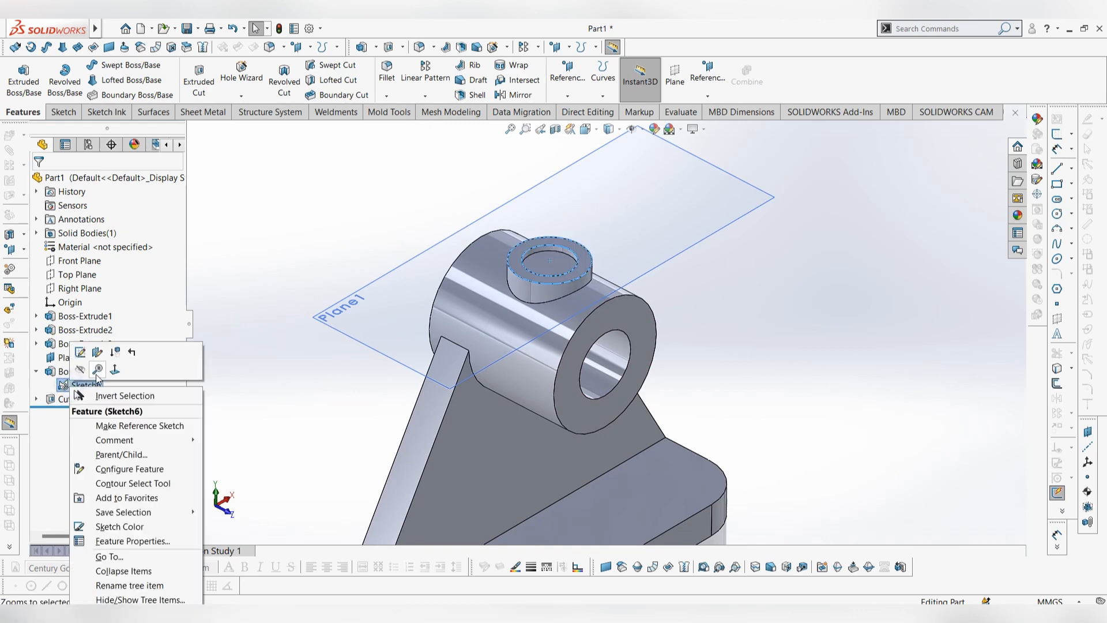
left_click(297, 241)
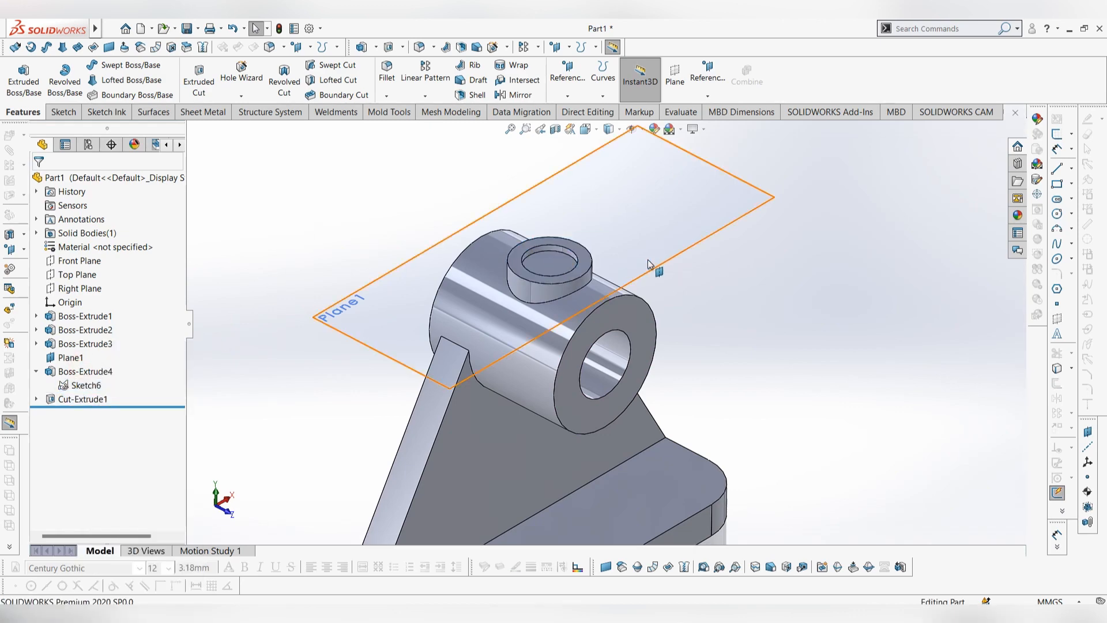
Start a new sketch on the floor of the shallow circular recess in the small round boss.
mouse_move(649, 261)
middle_mouse_down()
mouse_move(655, 245)
mouse_move(633, 267)
middle_mouse_up()
right_click(562, 258)
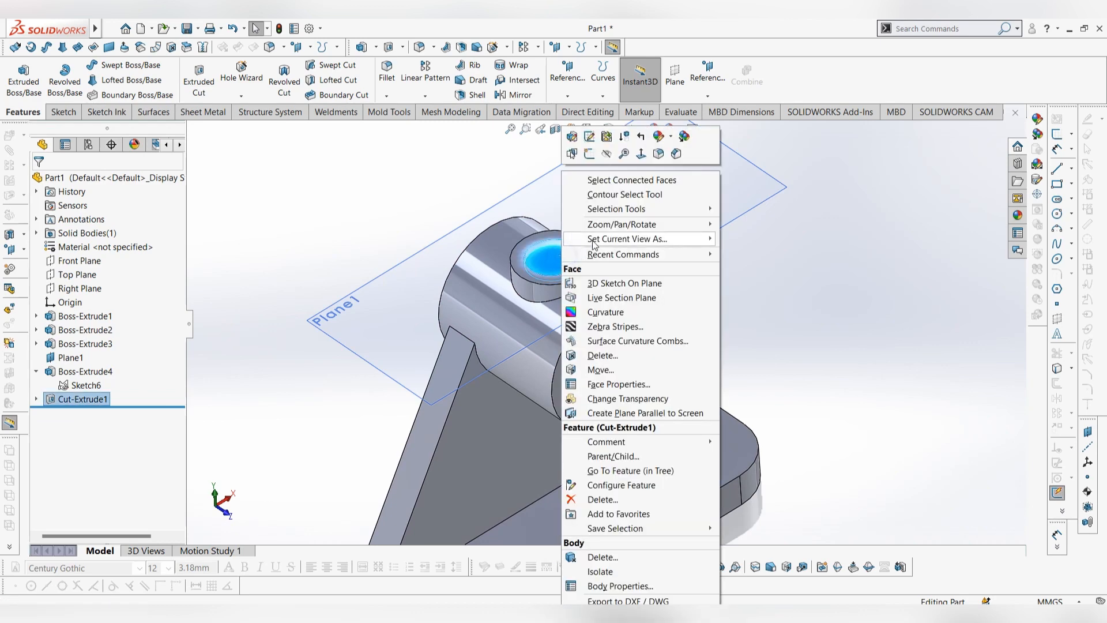
left_click(593, 153)
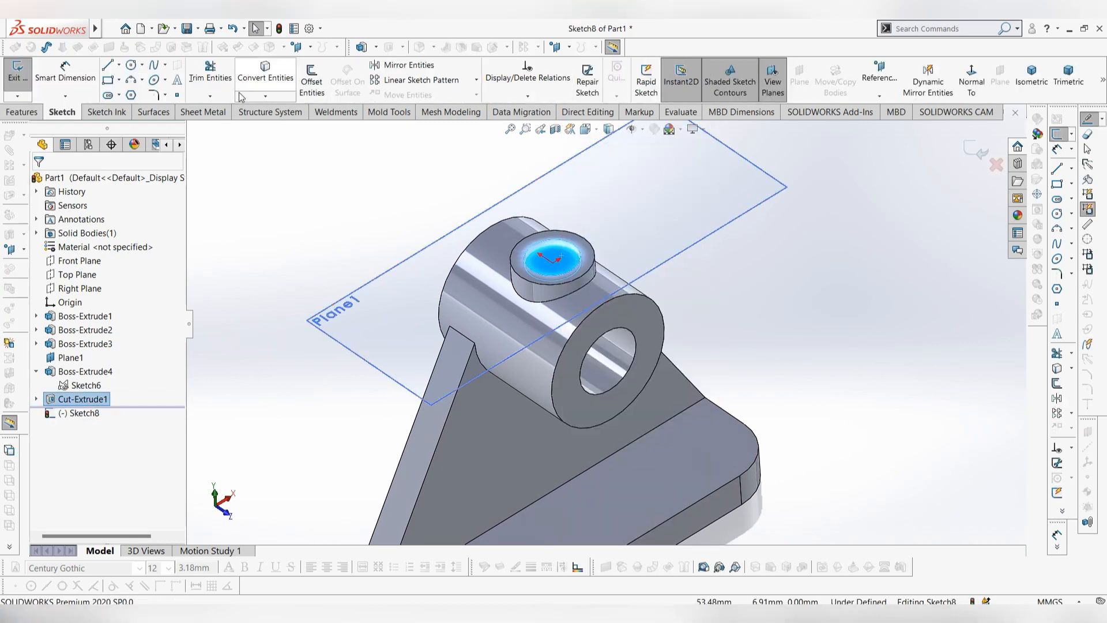
Sketch a circle of about 3.8 mm radius centred on the recess floor in the small round boss.
left_click(131, 64)
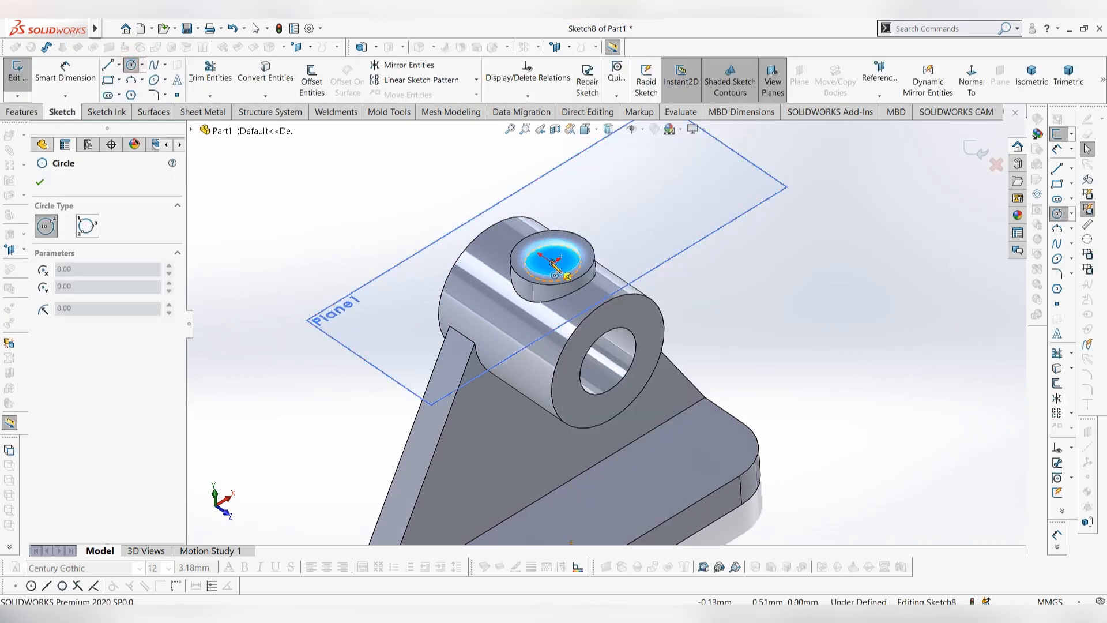
left_click(552, 262)
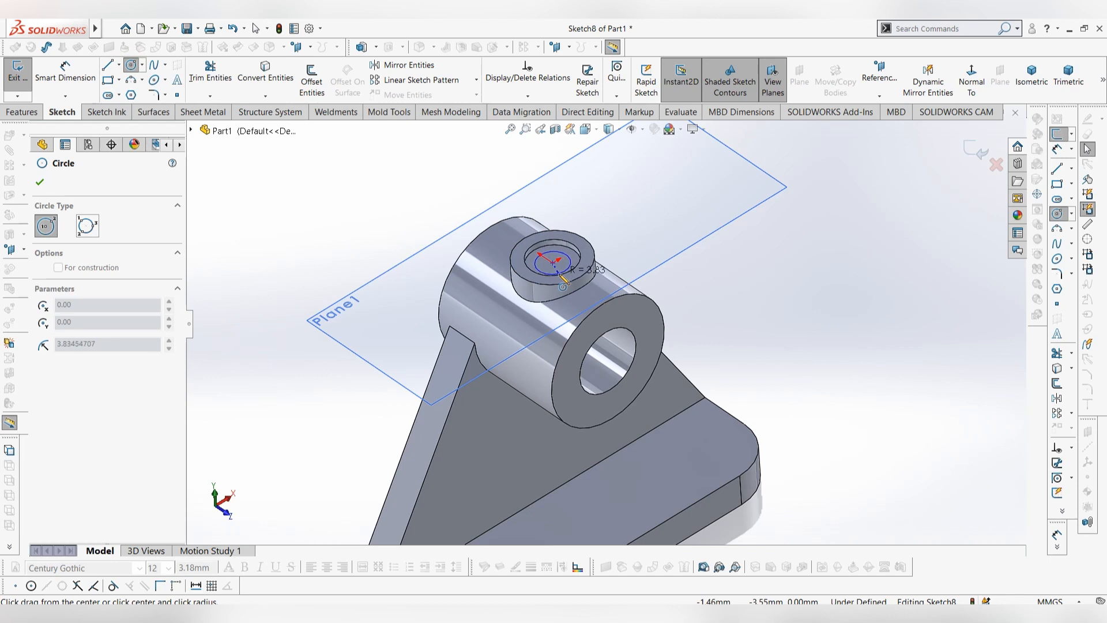
left_click(562, 281)
key("Escape")
Dimension the circle on the recess floor to a diameter of 8 mm.
left_click(65, 72)
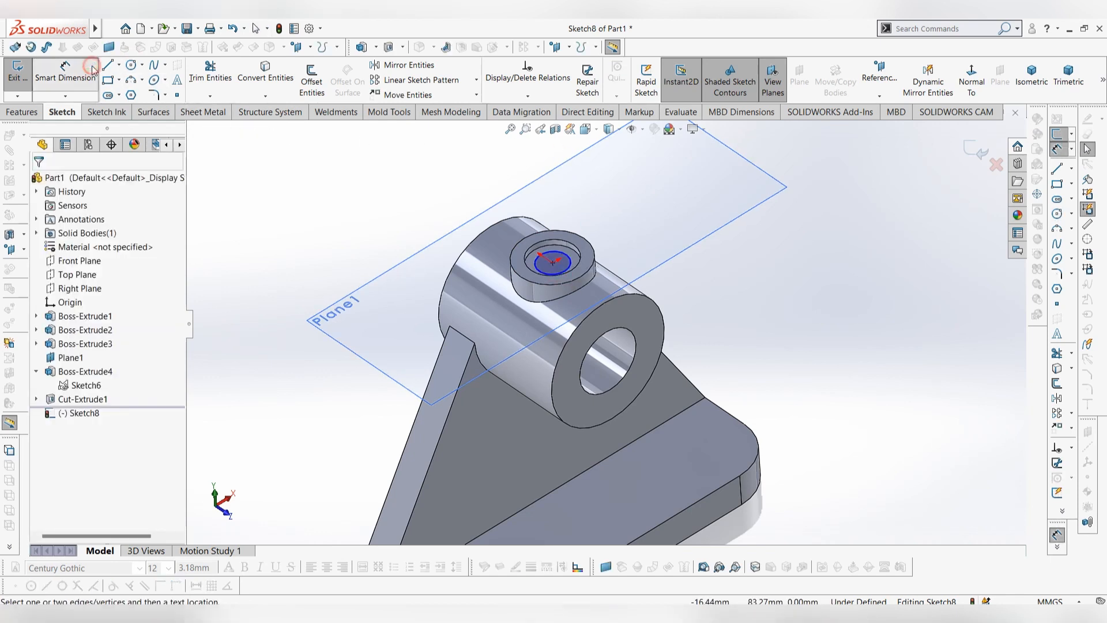
left_click(561, 254)
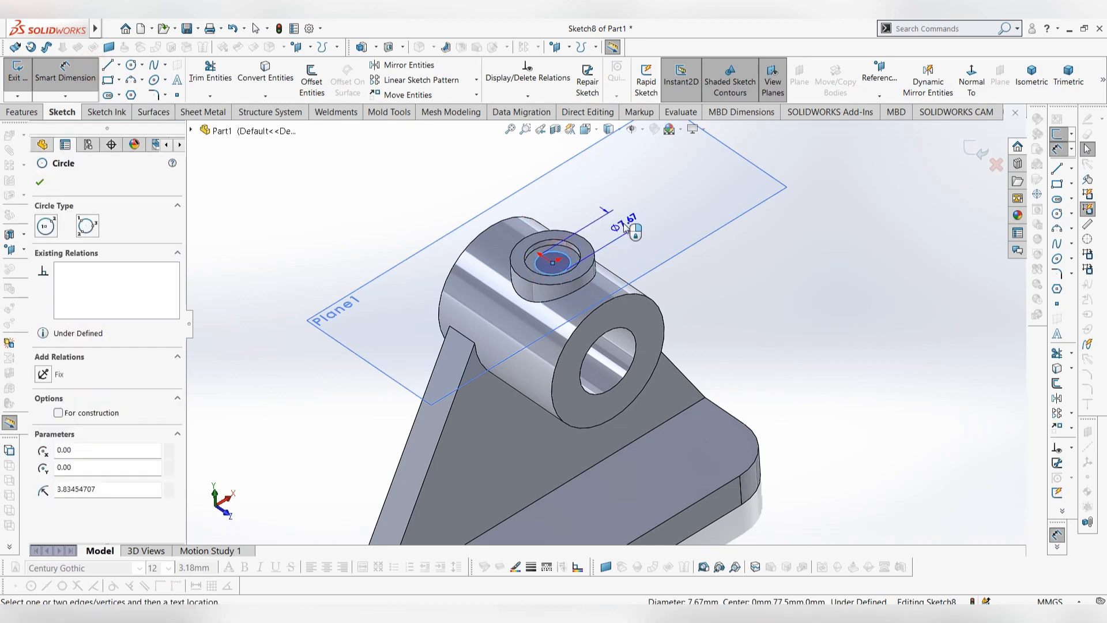
left_click(624, 223)
key("Return")
key("Escape")
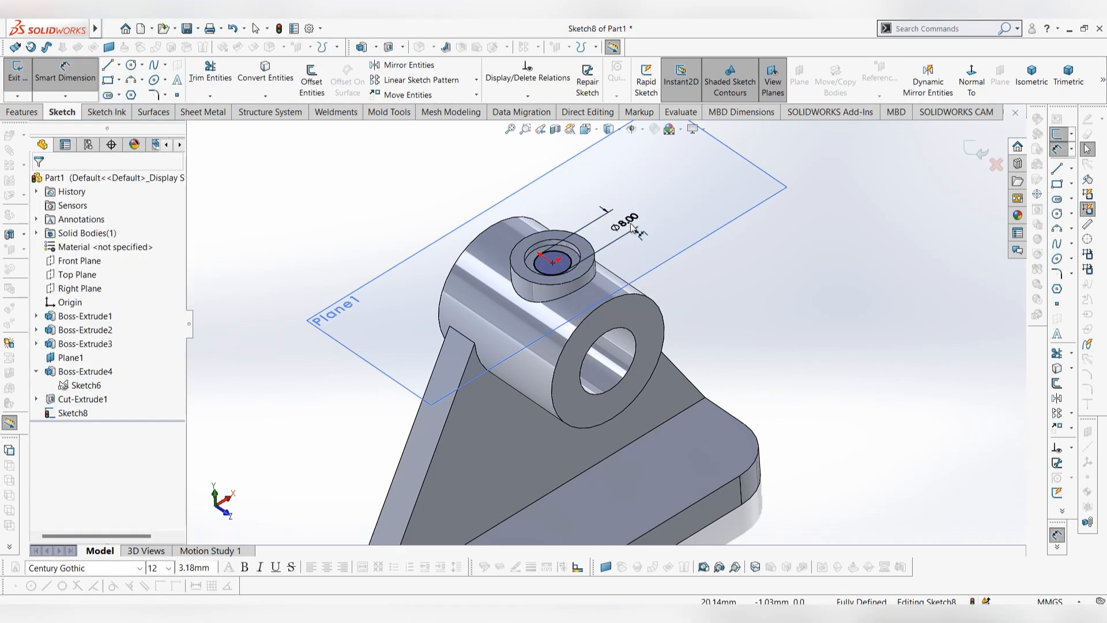
Cut-extrude the 8 mm circle down into the ring's bore to a blind depth of 13.5 mm.
middle_click_drag(712, 352, 701, 268)
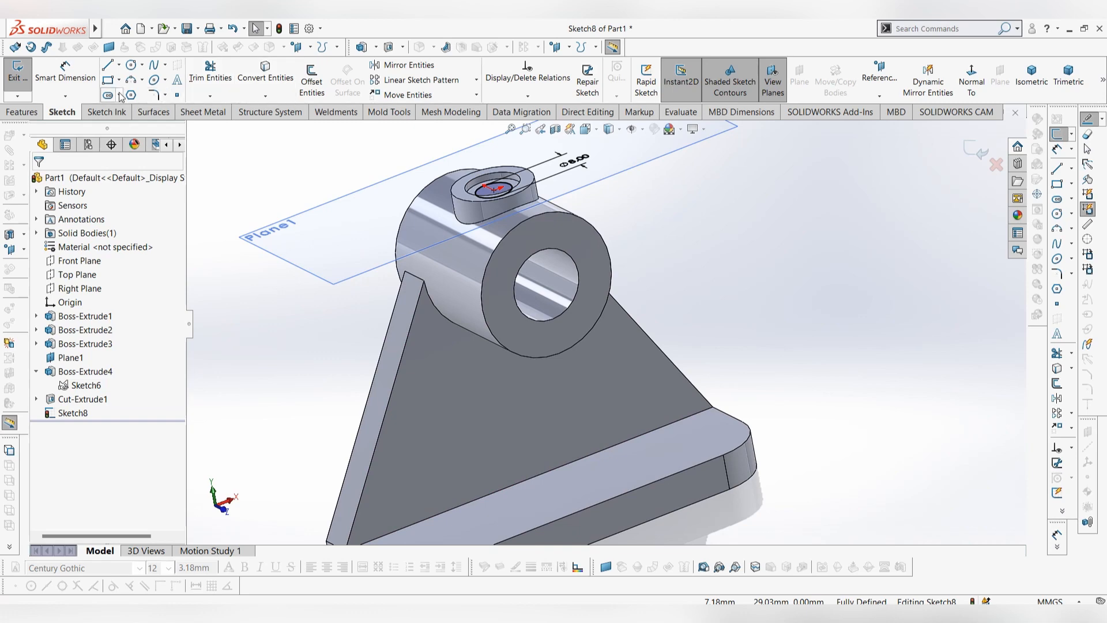
left_click(25, 112)
left_click(199, 80)
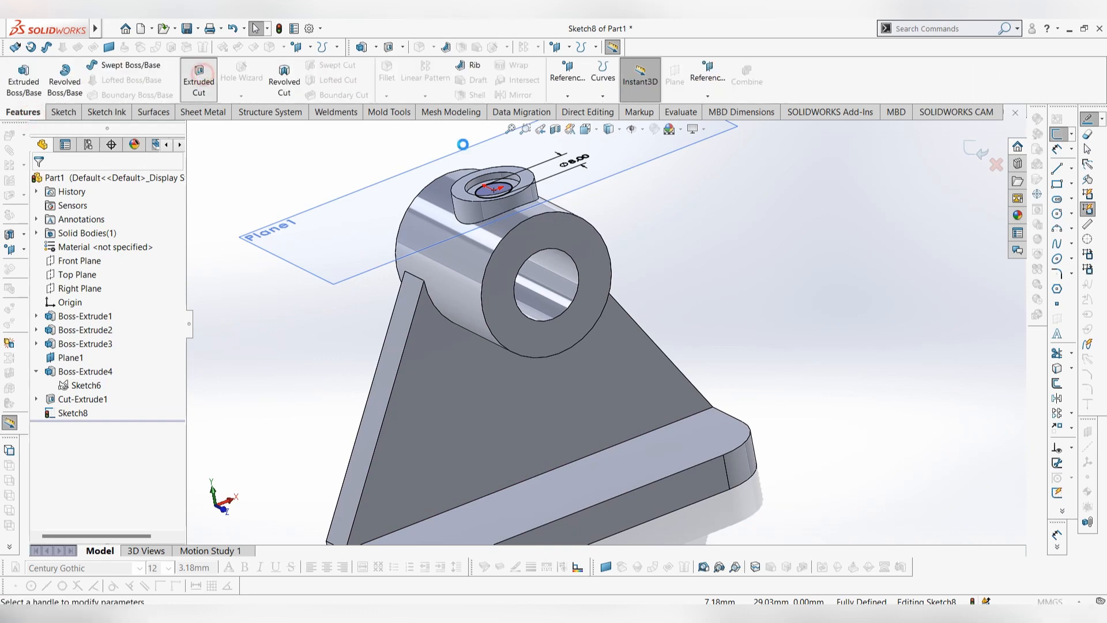
key("space")
left_click(543, 312)
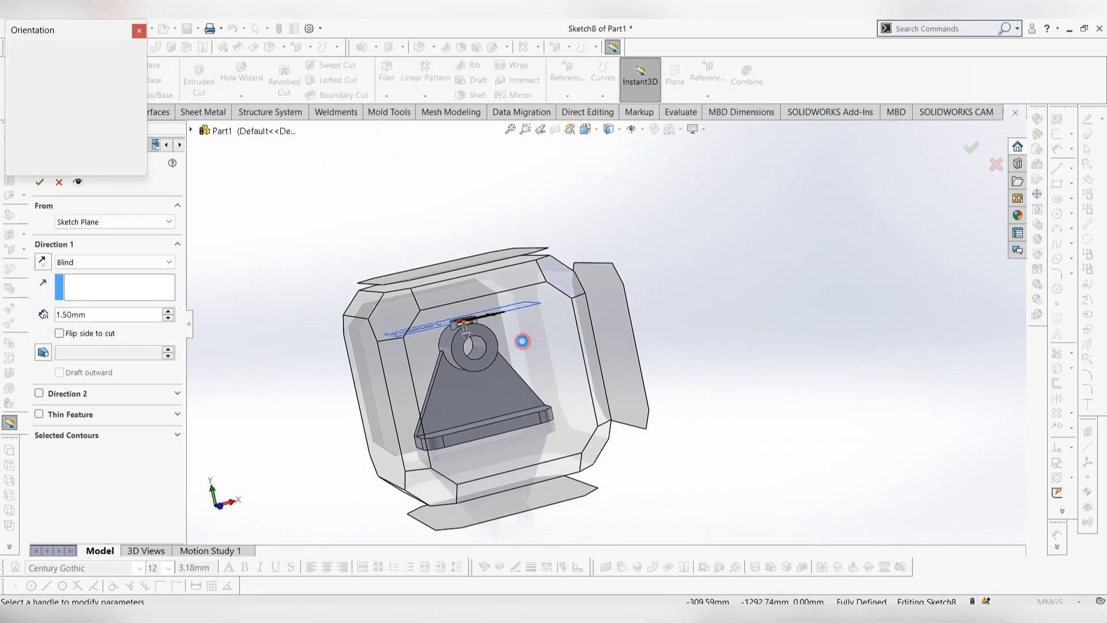
left_click_drag(607, 201, 600, 234)
left_click(39, 182)
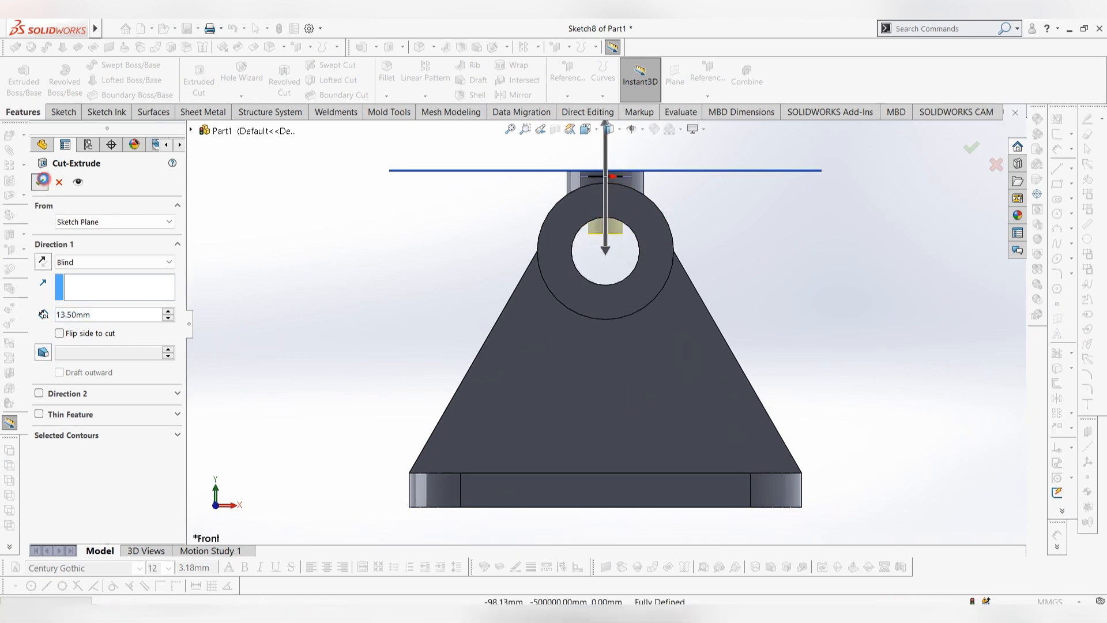
middle_click_drag(729, 204, 770, 249)
scroll(750, 276, "up", 3)
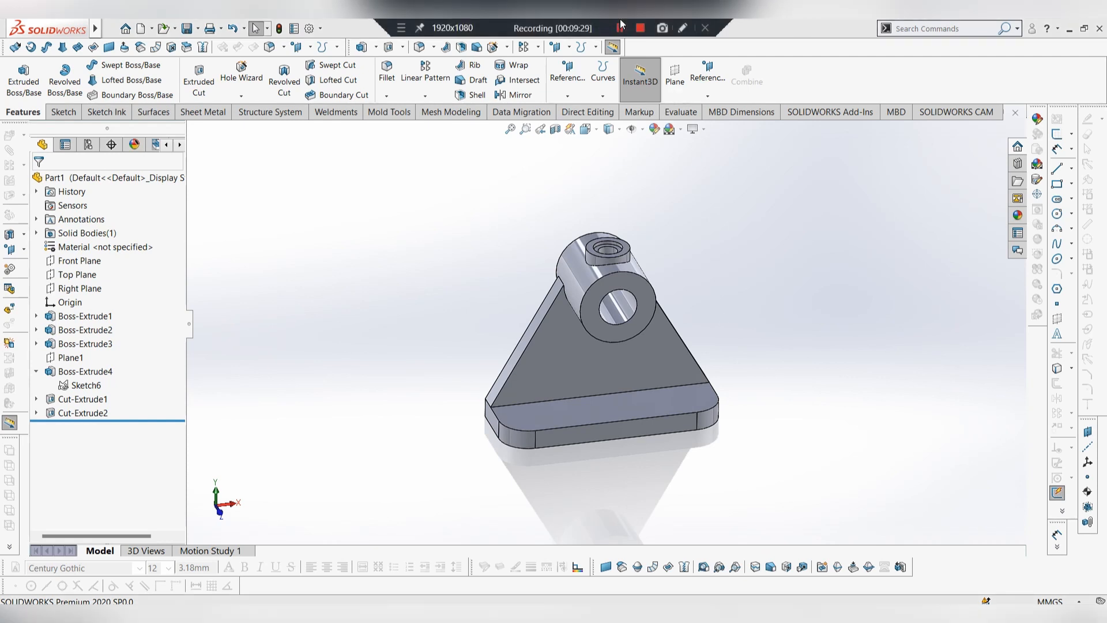
left_click(618, 28)
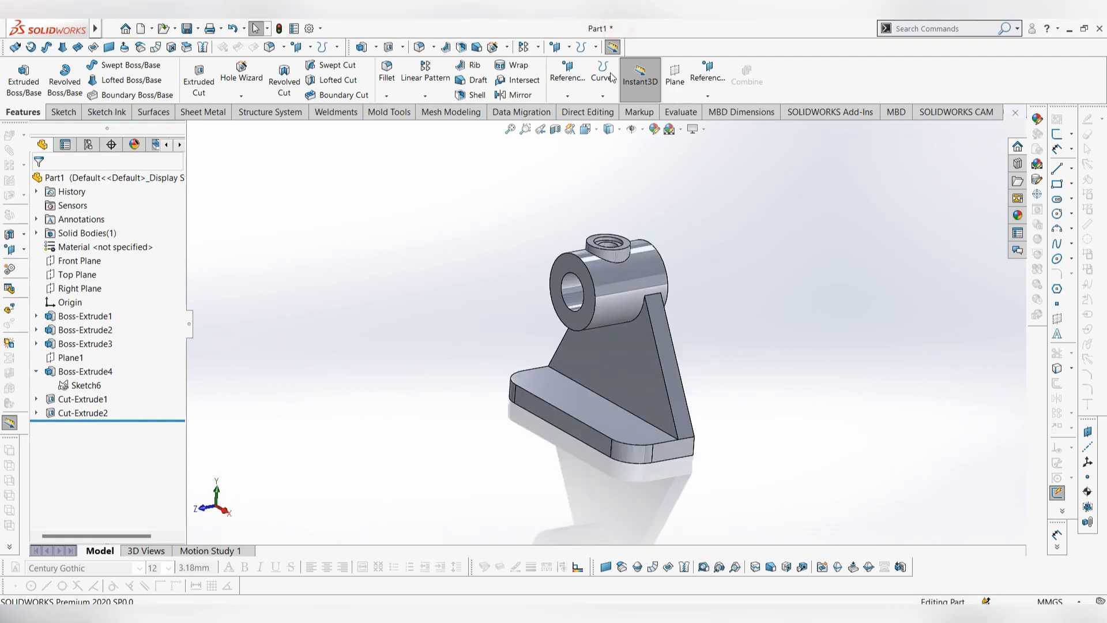
Start a new sketch on the base plate's upper face and view it face-on.
right_click(575, 389)
left_click(605, 154)
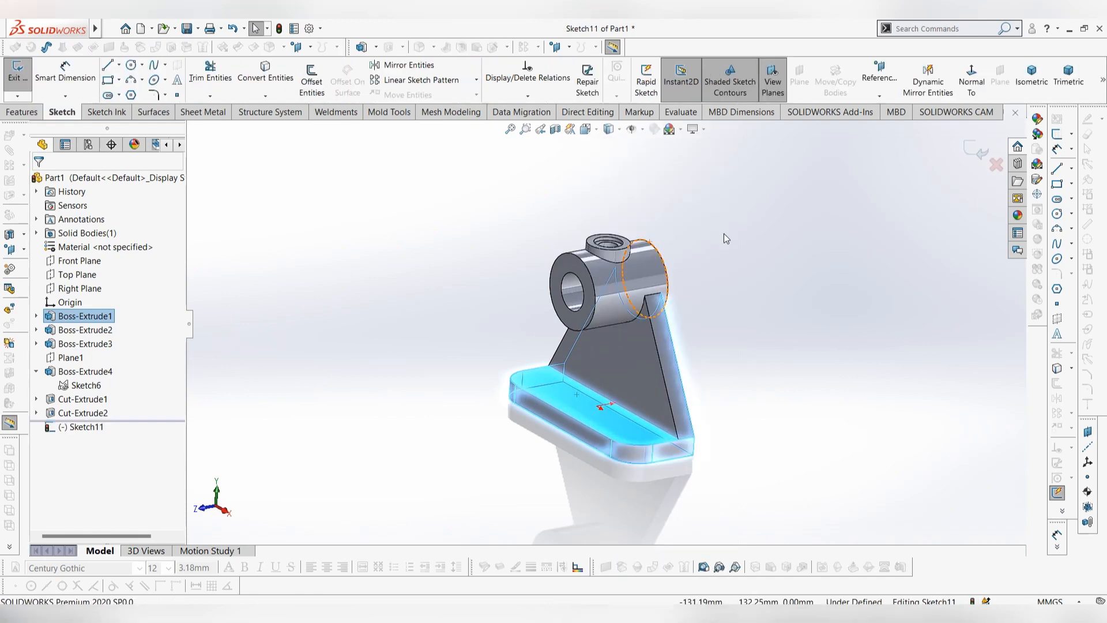
left_click(973, 78)
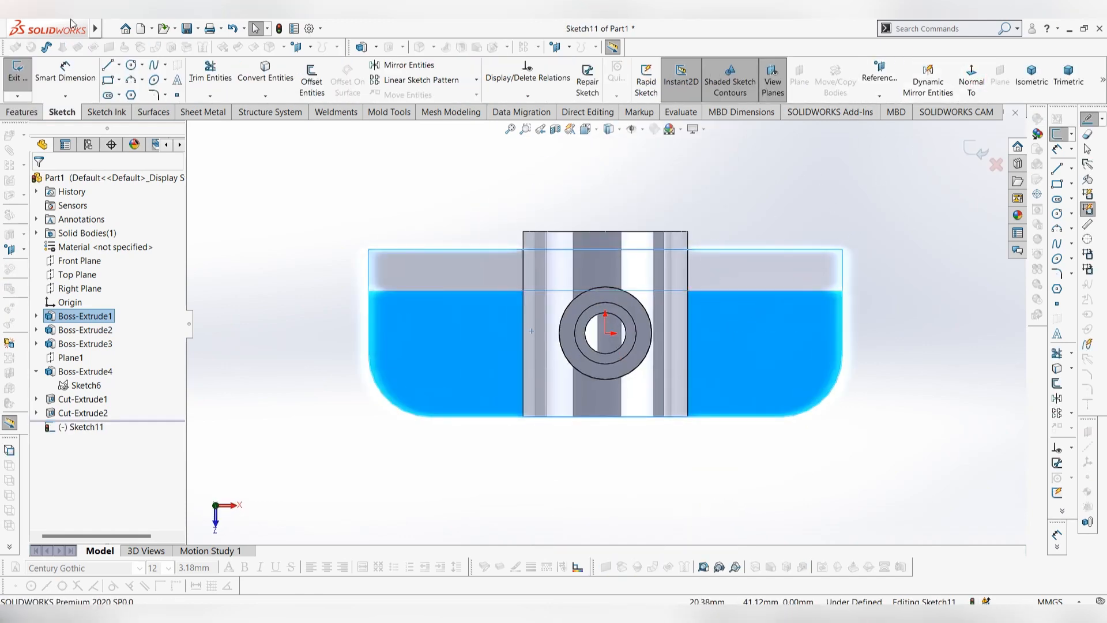
Sketch a corner rectangle about 28 mm wide and 24.5 mm deep from the plate's front edge to the web.
left_click(108, 81)
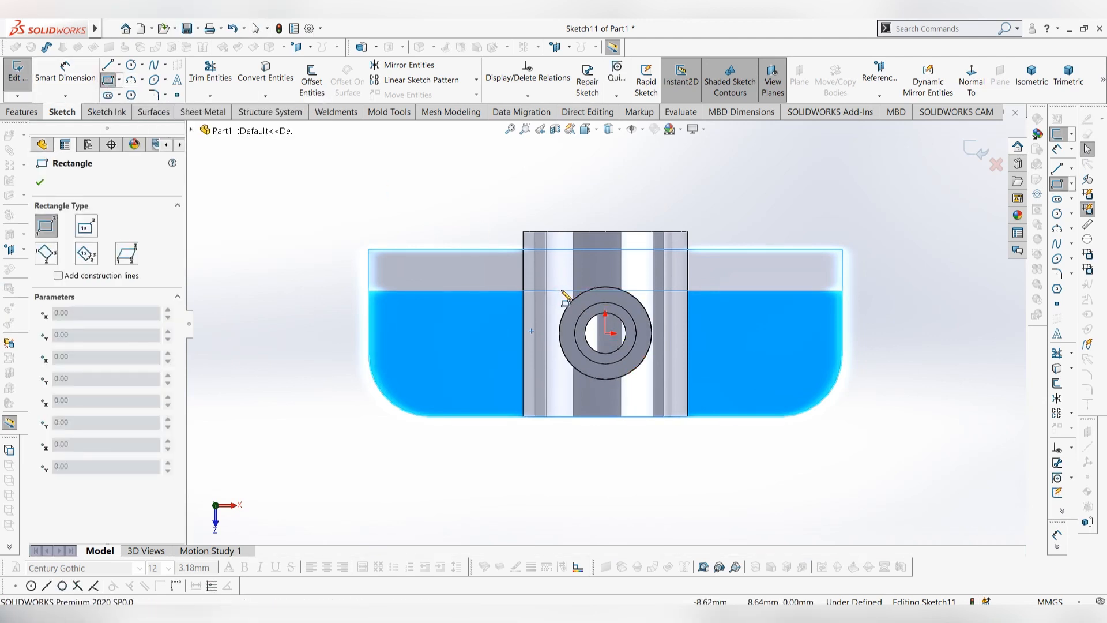
left_click(554, 417)
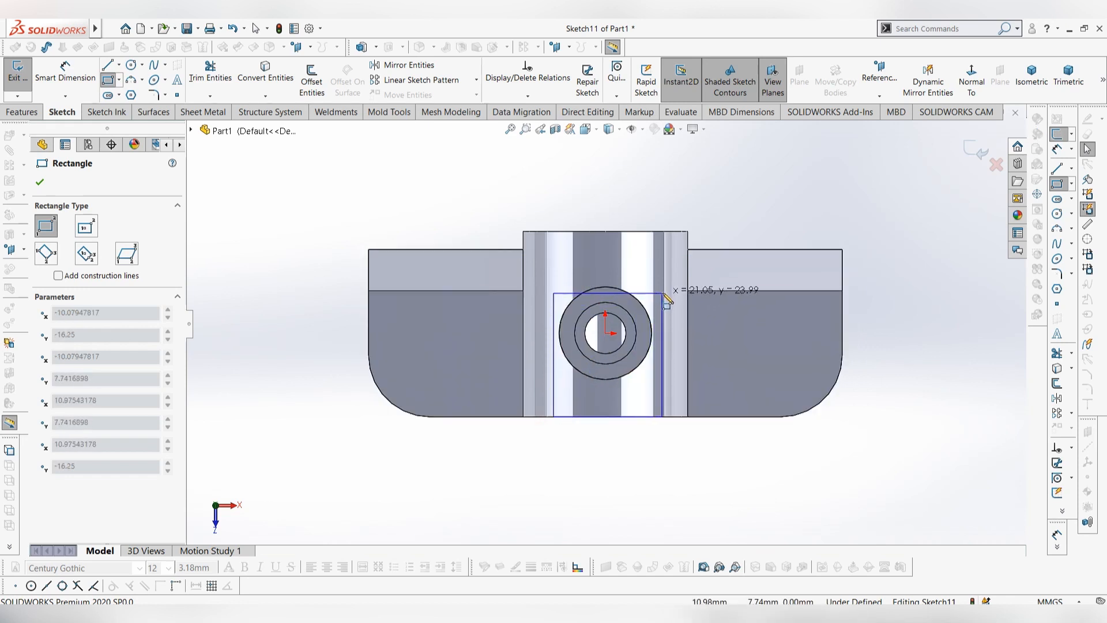
left_click(697, 290)
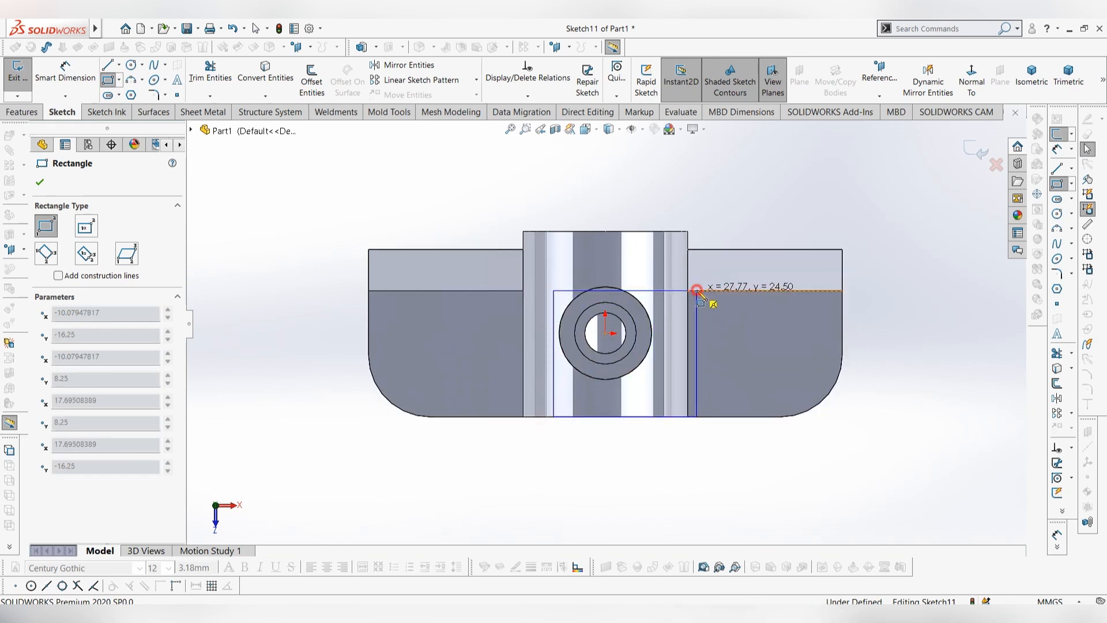
key("Escape")
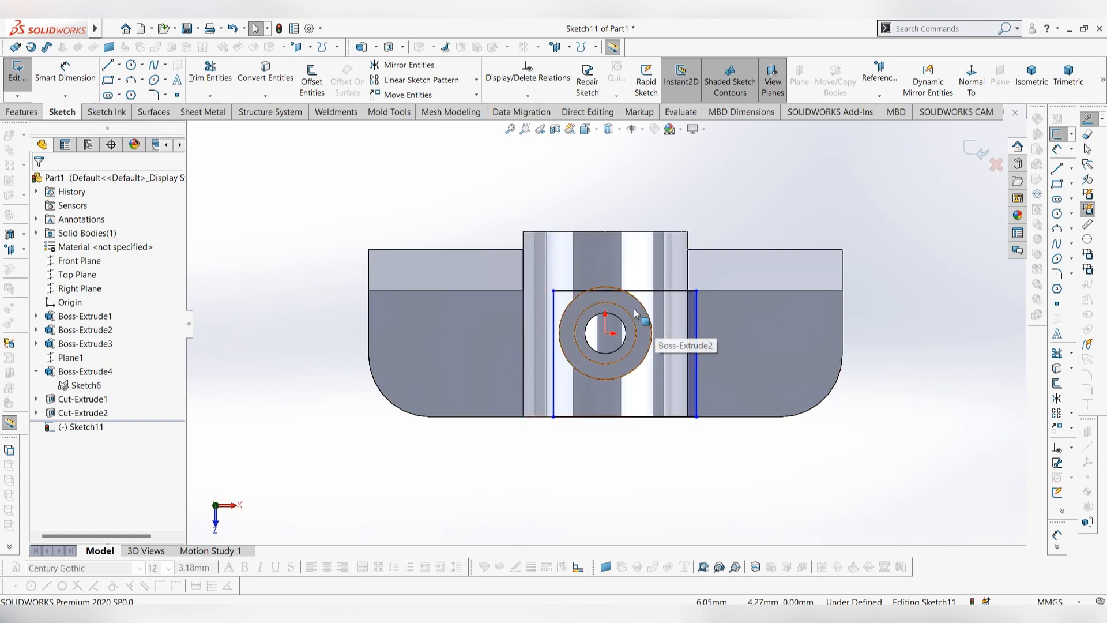
Centre the rectangle by adding a Vertical relation between the midpoint of its web-side edge and the origin.
left_click(625, 291)
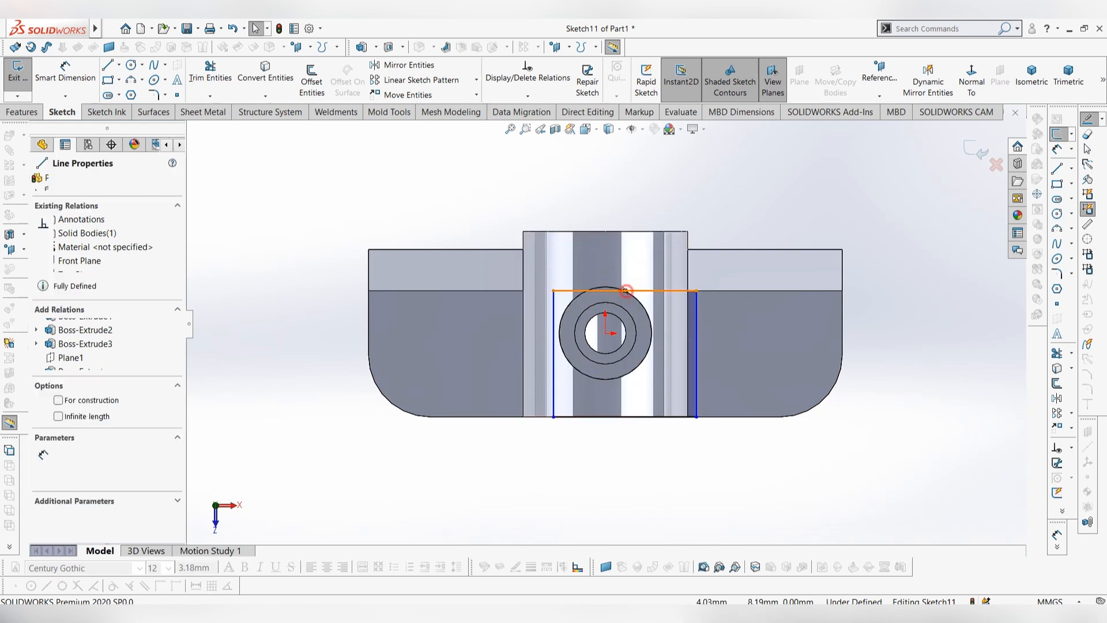
left_click(608, 334, "ctrl")
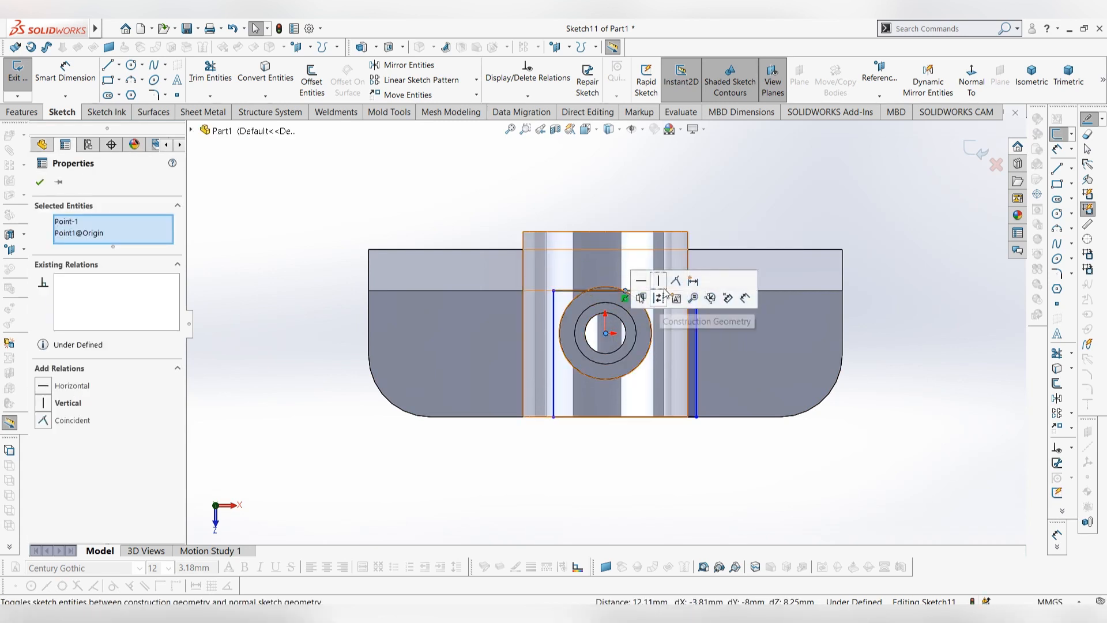
left_click(661, 281)
left_click(770, 456)
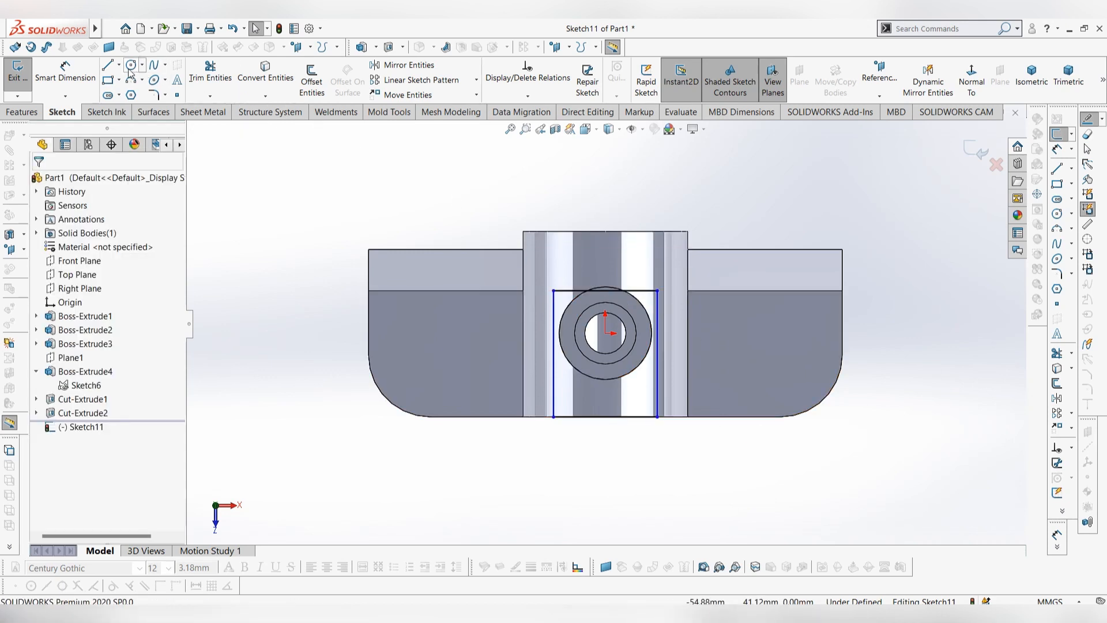
Dimension the rectangle's width along the plate's front edge to 8 mm.
left_click(70, 76)
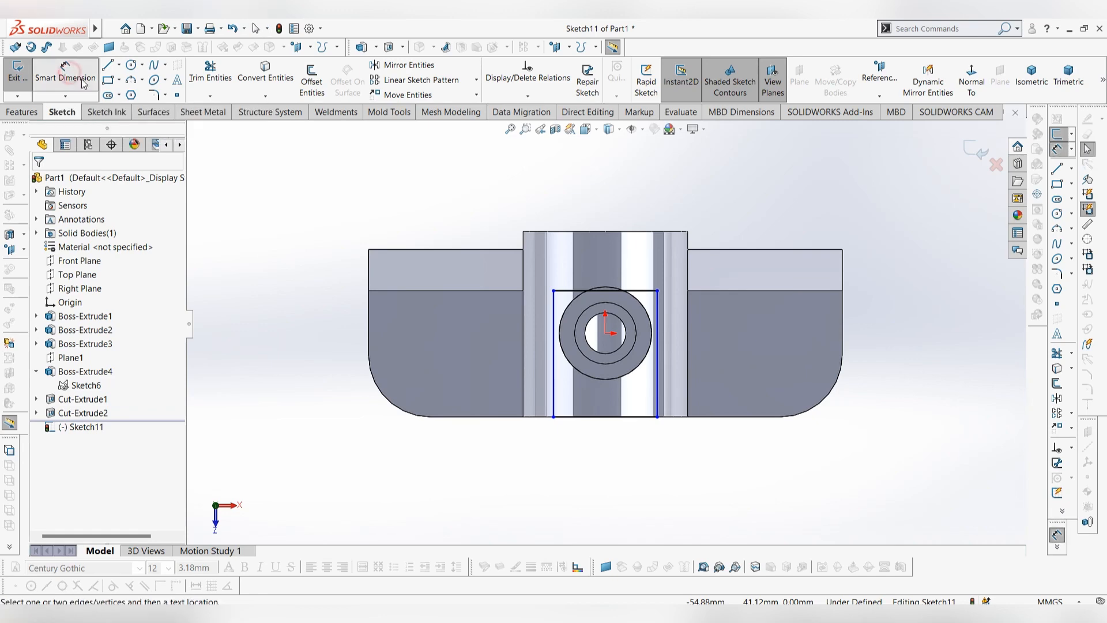
left_click(606, 417)
left_click(604, 445)
type("8")
key("Return")
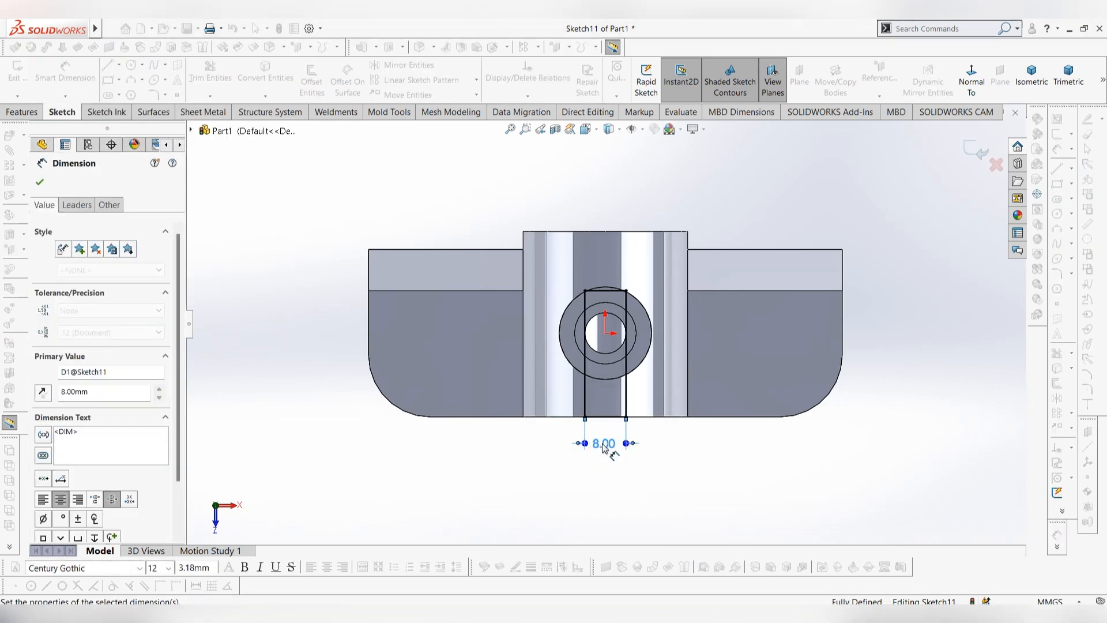
key("Escape")
Boss-extrude the 8 mm wide rectangle upward by a blind 39.5 mm into the ring boss as a merged rib.
middle_click_drag(660, 457, 630, 256)
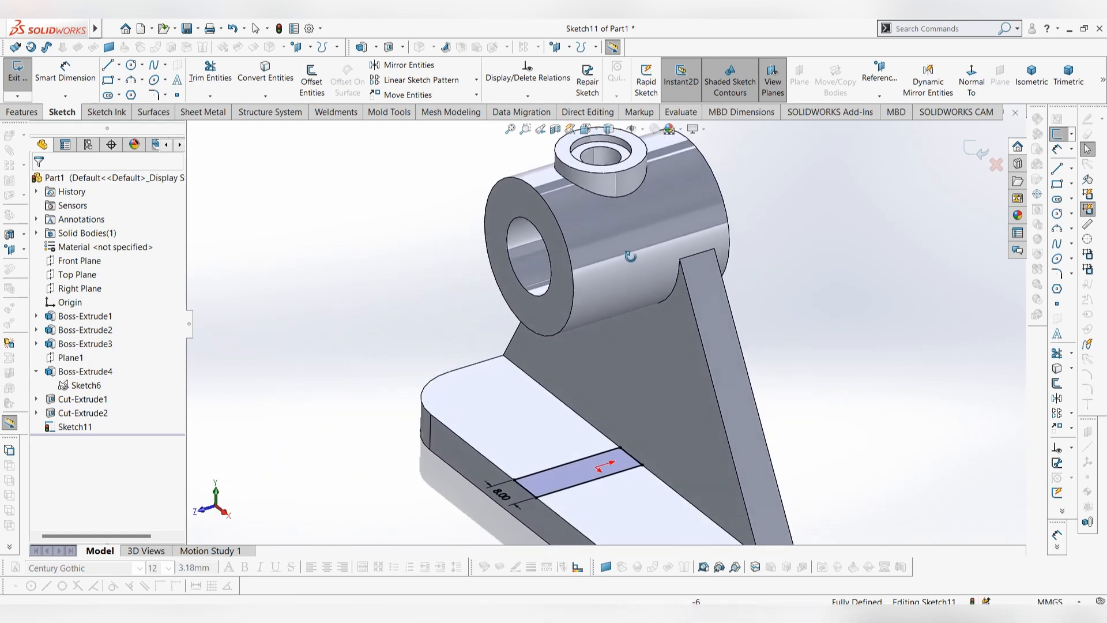
left_click(25, 114)
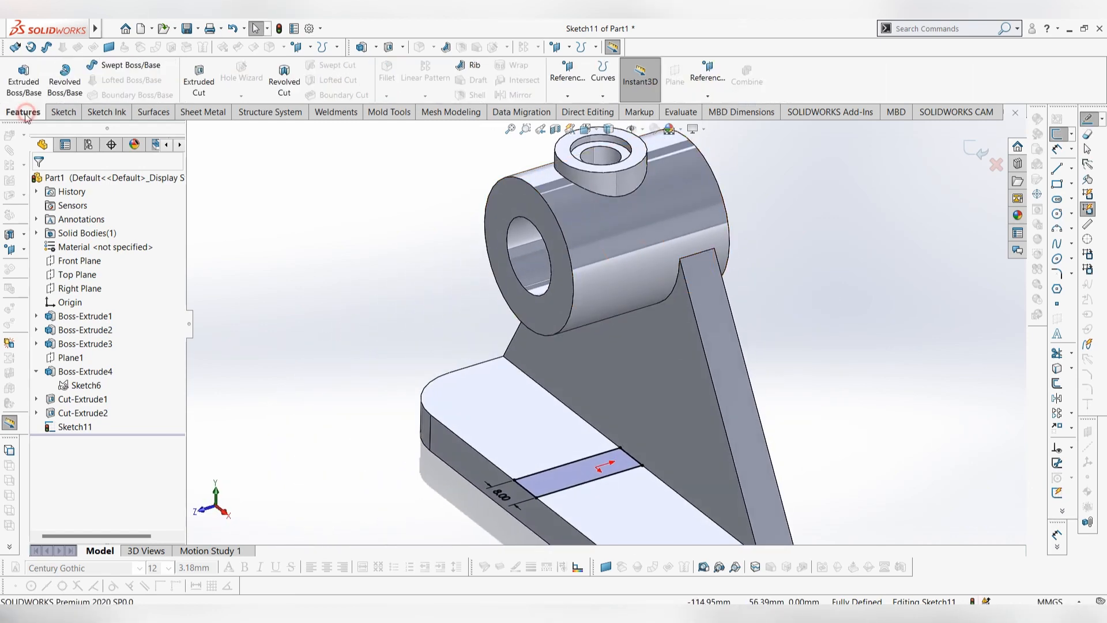
left_click(24, 80)
middle_click_drag(787, 323, 837, 265)
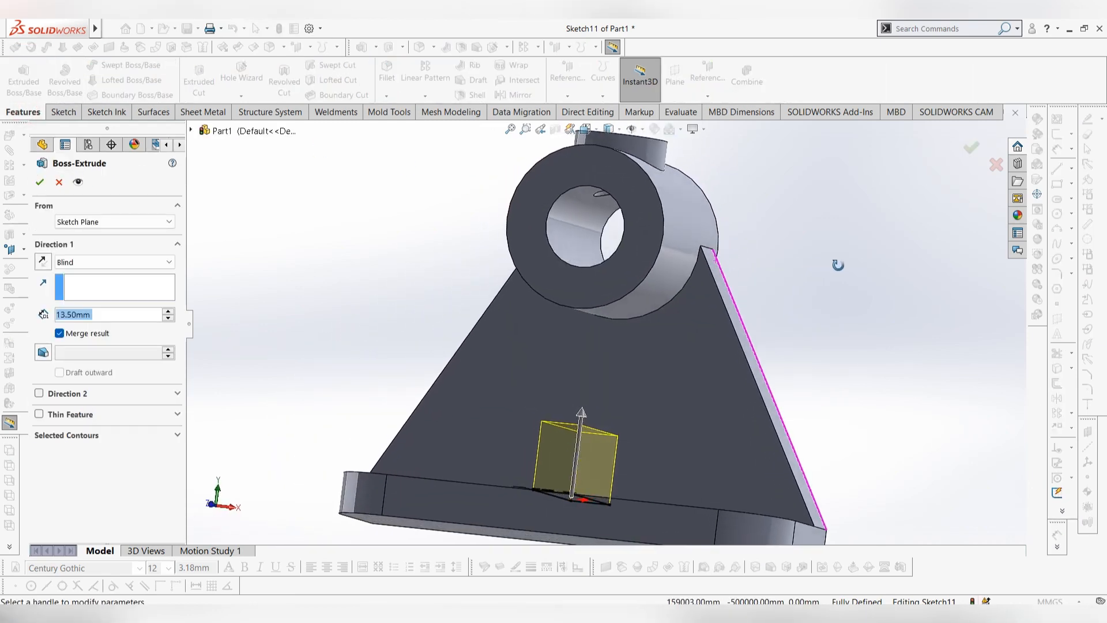
key("space")
left_click(603, 369)
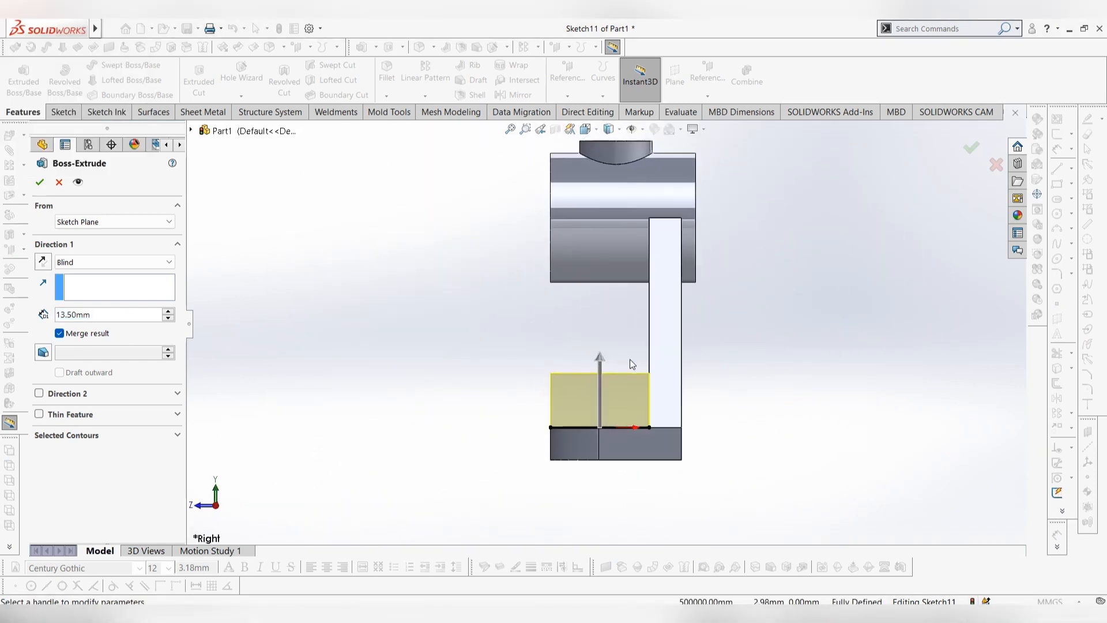
left_click_drag(599, 356, 603, 268)
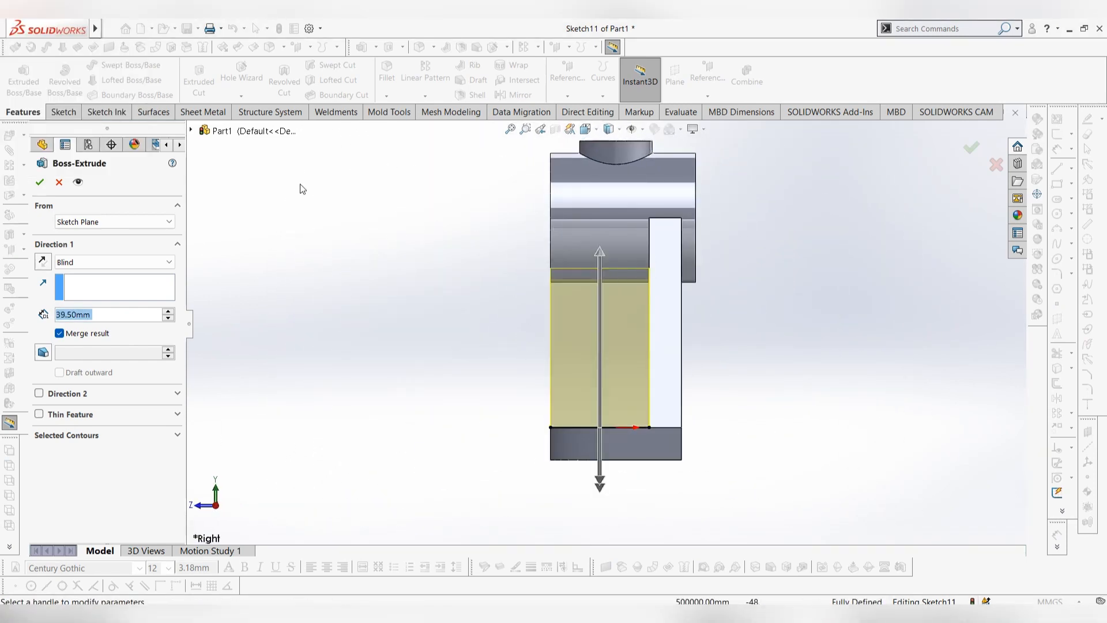
left_click(40, 183)
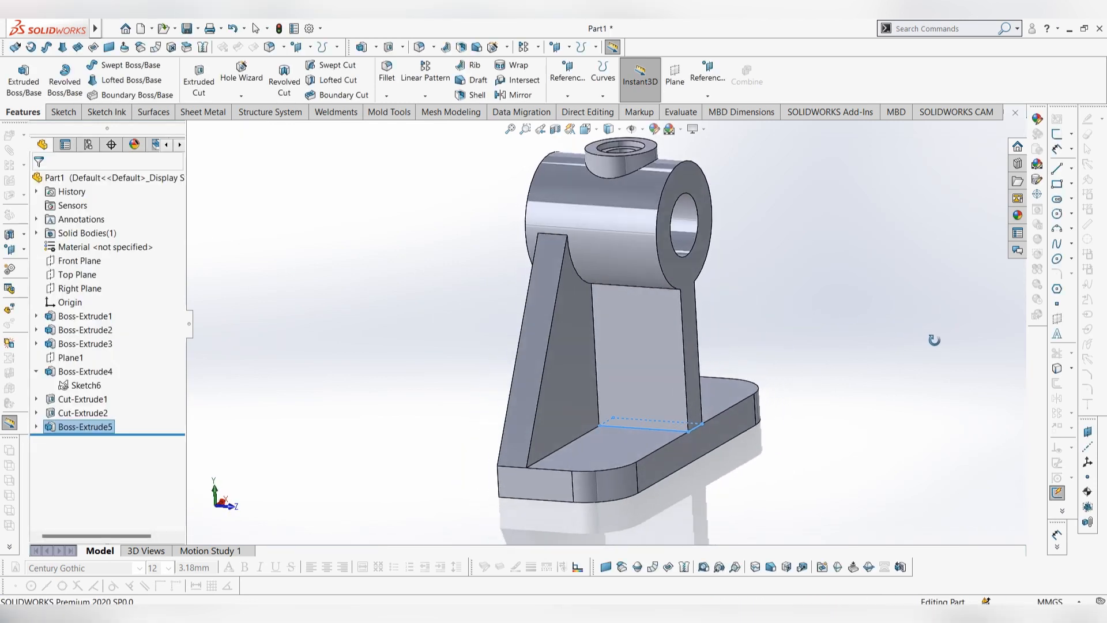
Start a new sketch on the base plate's upper face beside the rib and view it face-on.
middle_click_drag(934, 340, 850, 392)
left_click(821, 361)
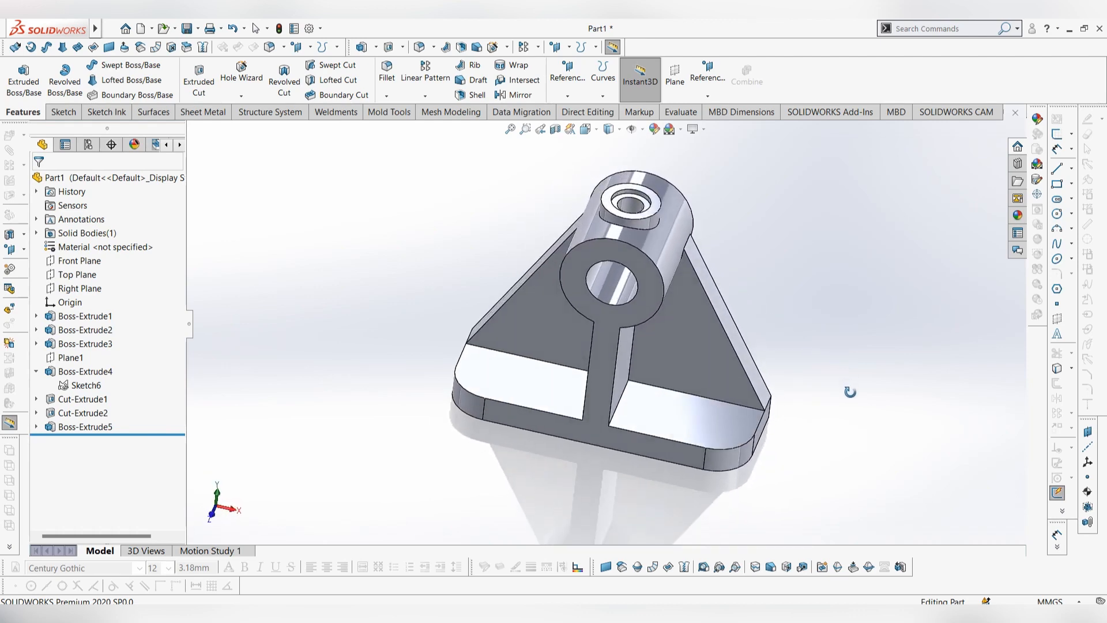
right_click(704, 425)
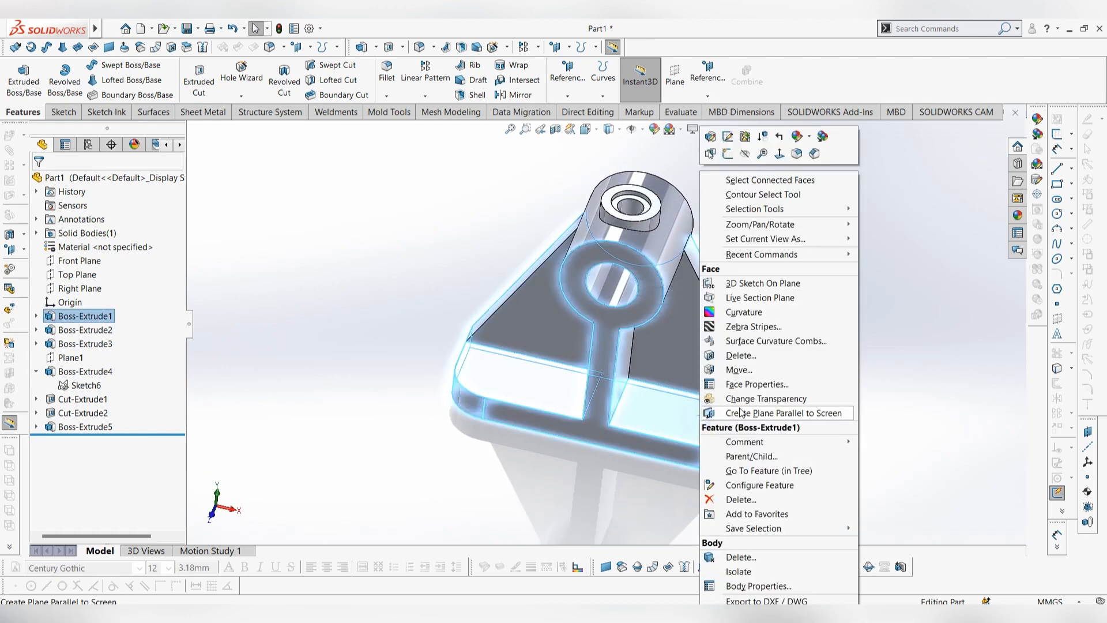
left_click(728, 155)
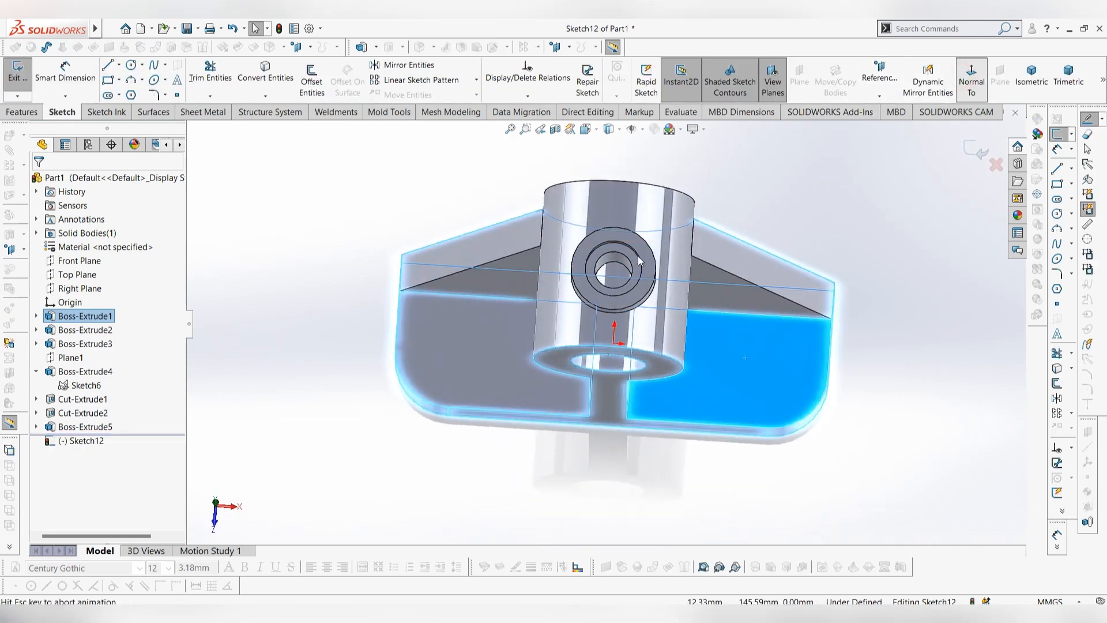
scroll(372, 323, "up", 3)
left_click(719, 386)
scroll(853, 300, "down", 3)
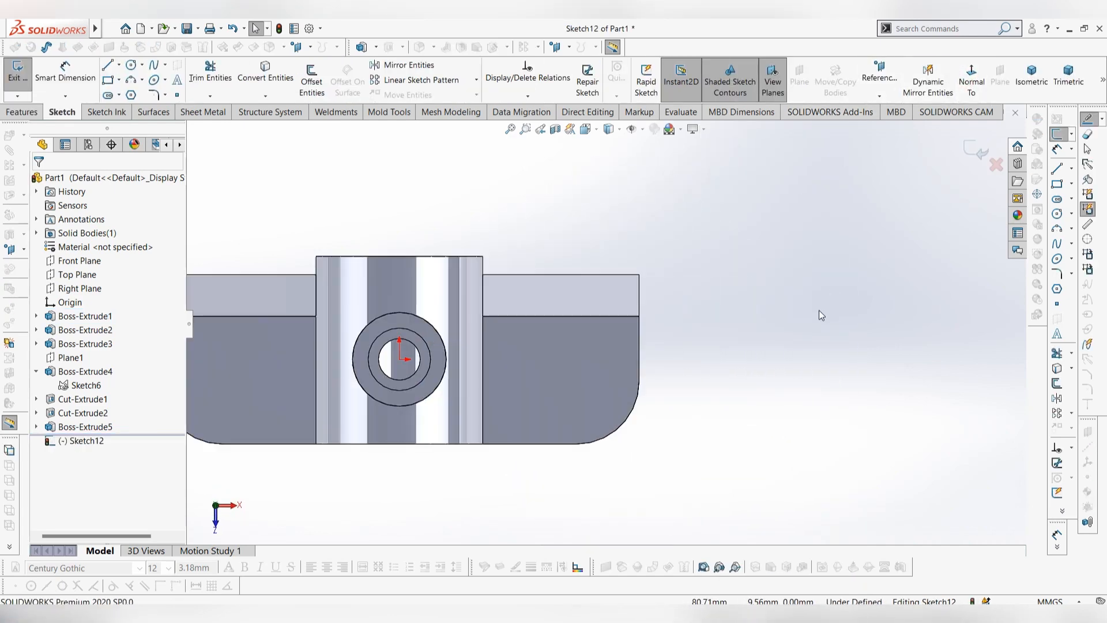
Sketch two concentric circles at the centre of the plate's rounded corner, the outer about 7.2 mm in radius.
left_click(132, 66)
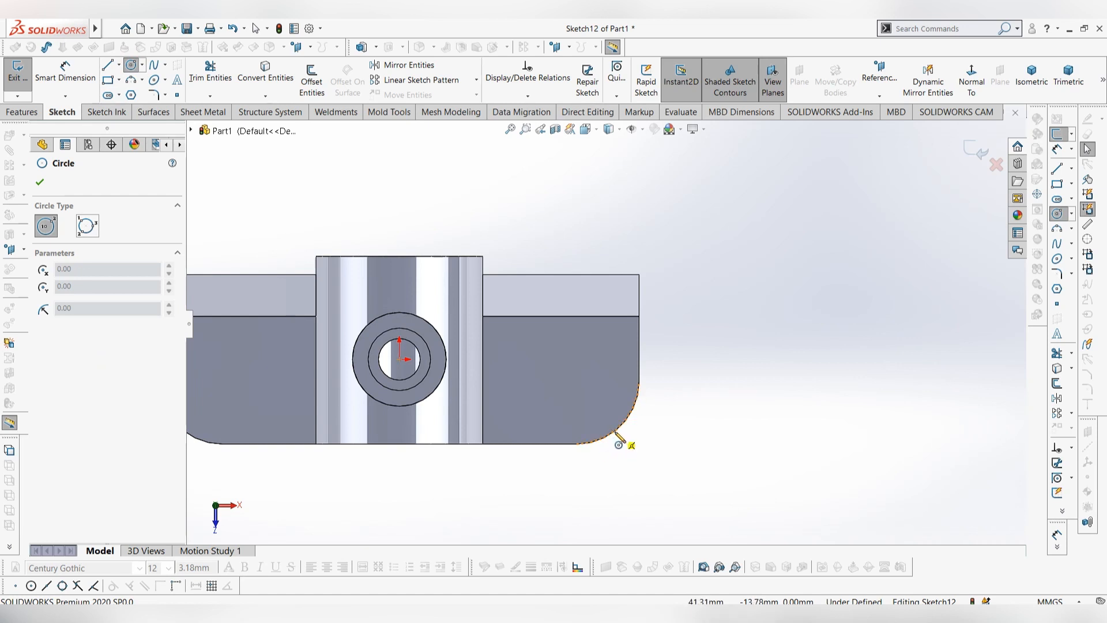
left_click(576, 382)
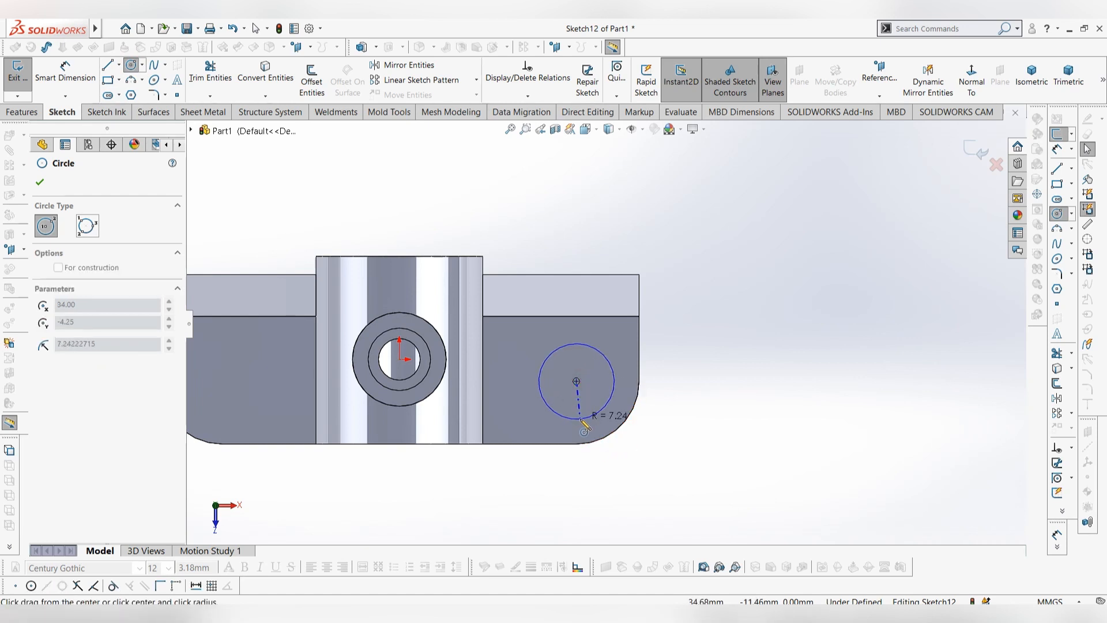
left_click(587, 419)
key("Escape")
key("Escape")
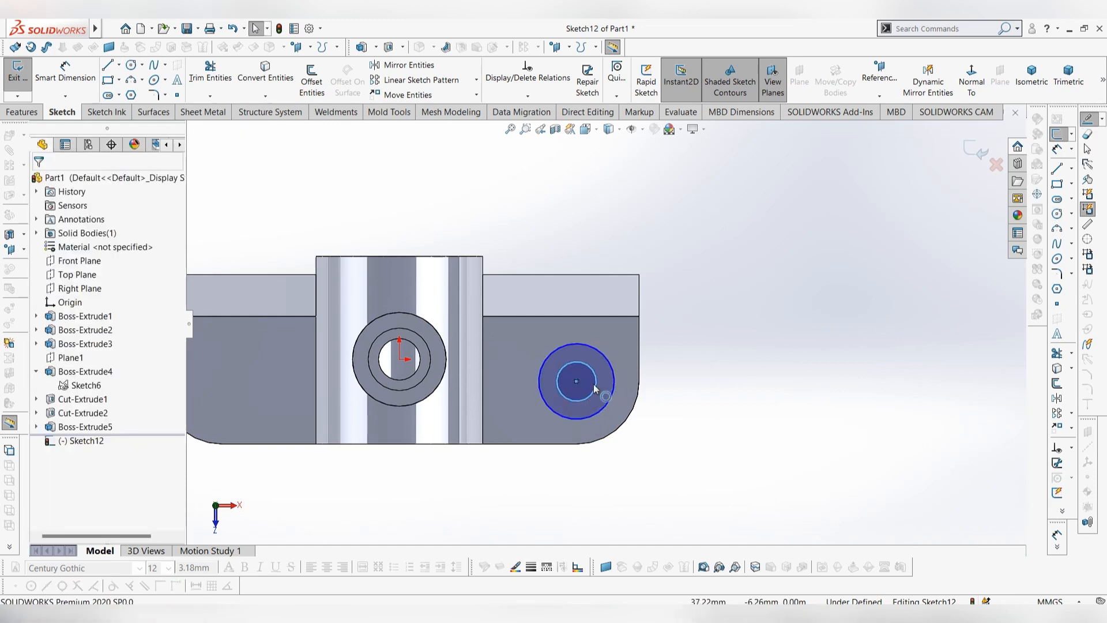
Dimension the outer circle's diameter to 14 mm.
left_click(75, 66)
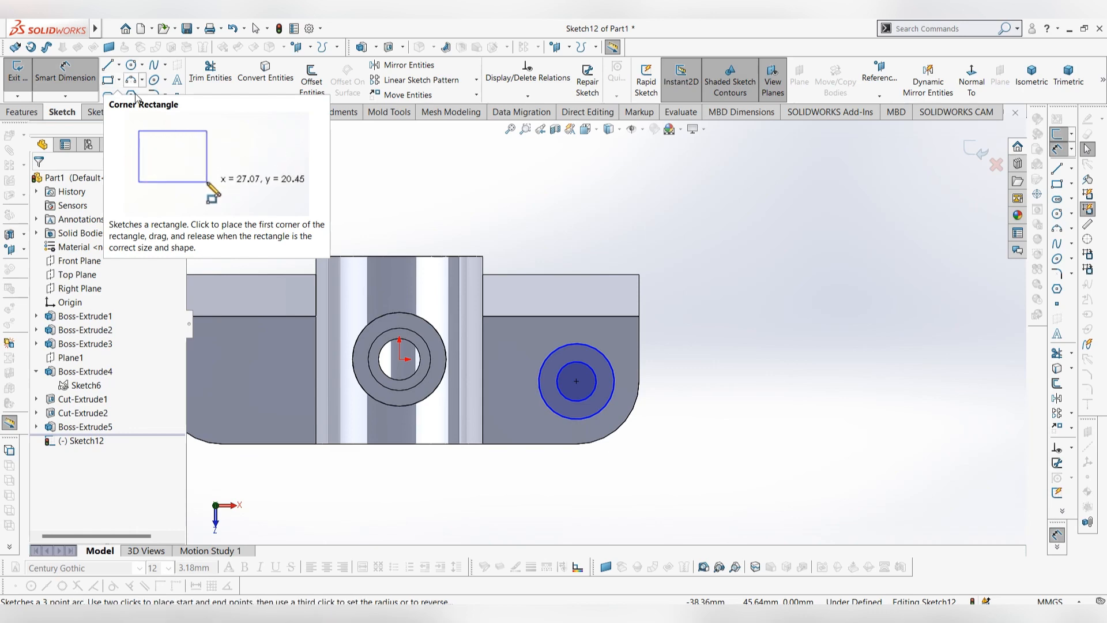
left_click(606, 359)
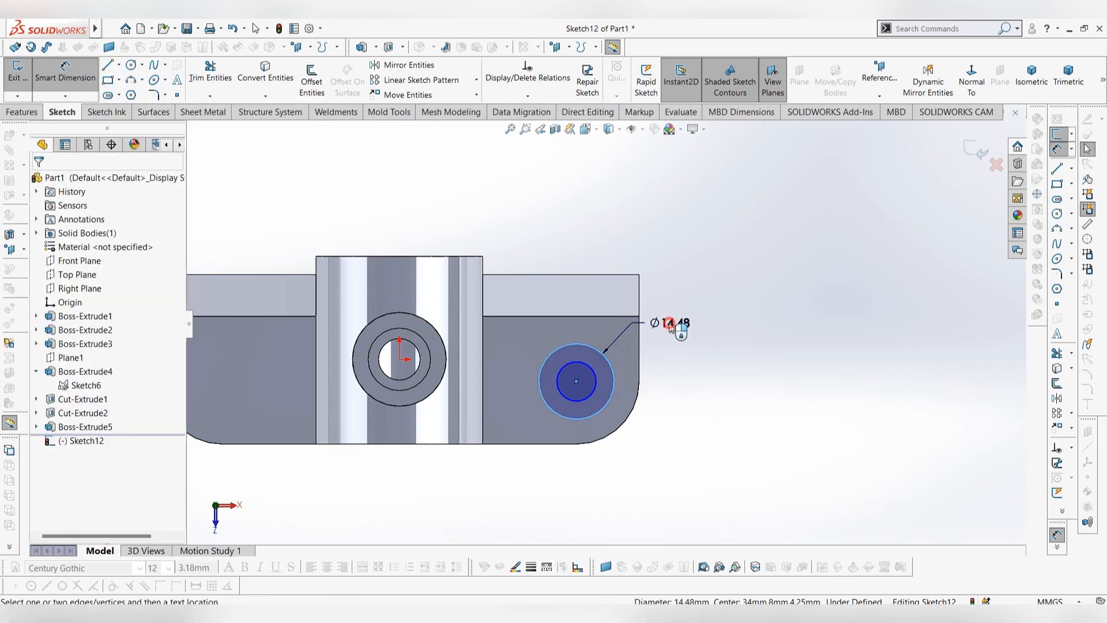
left_click(669, 324)
type("14")
key("Return")
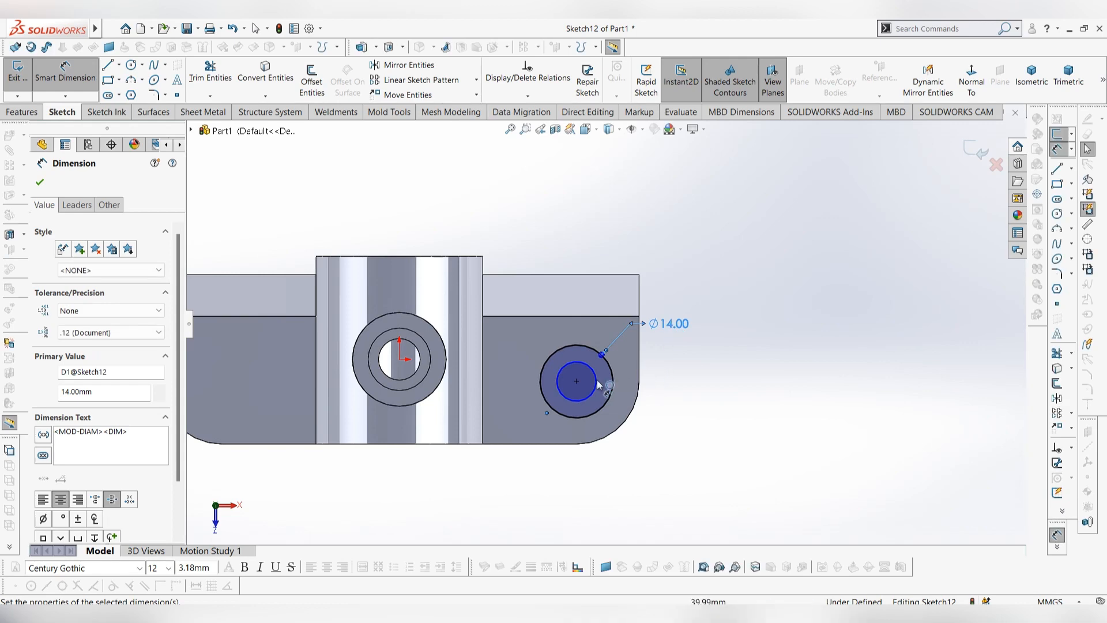
Dimension the inner circle's diameter to 9 mm and exit the sketch.
left_click(557, 388)
left_click(668, 378)
type("9238")
key("Return")
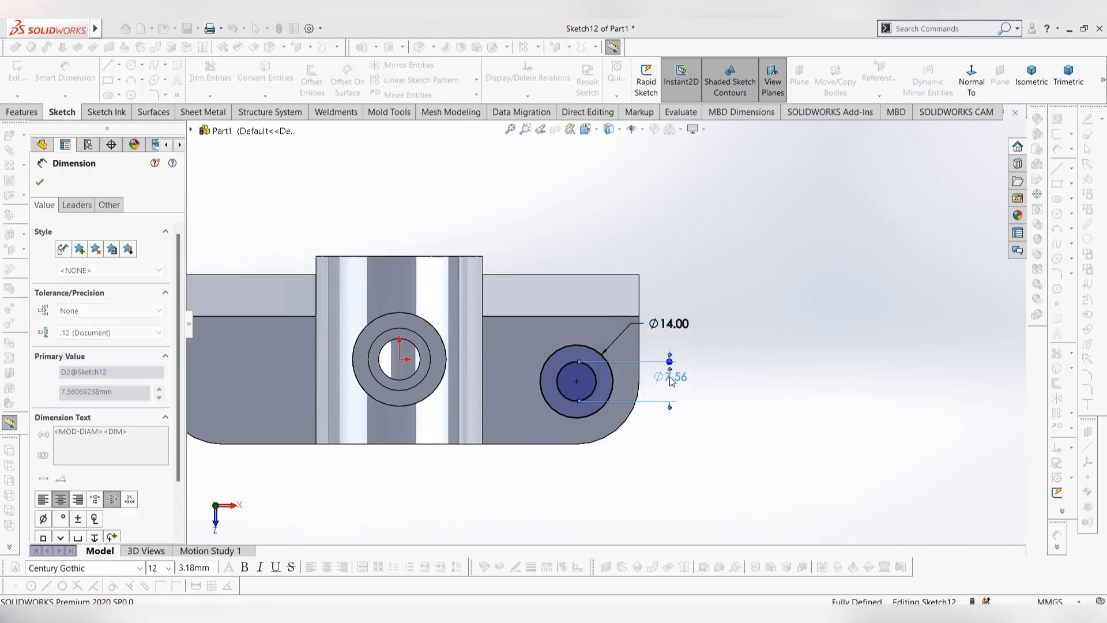
key("Escape")
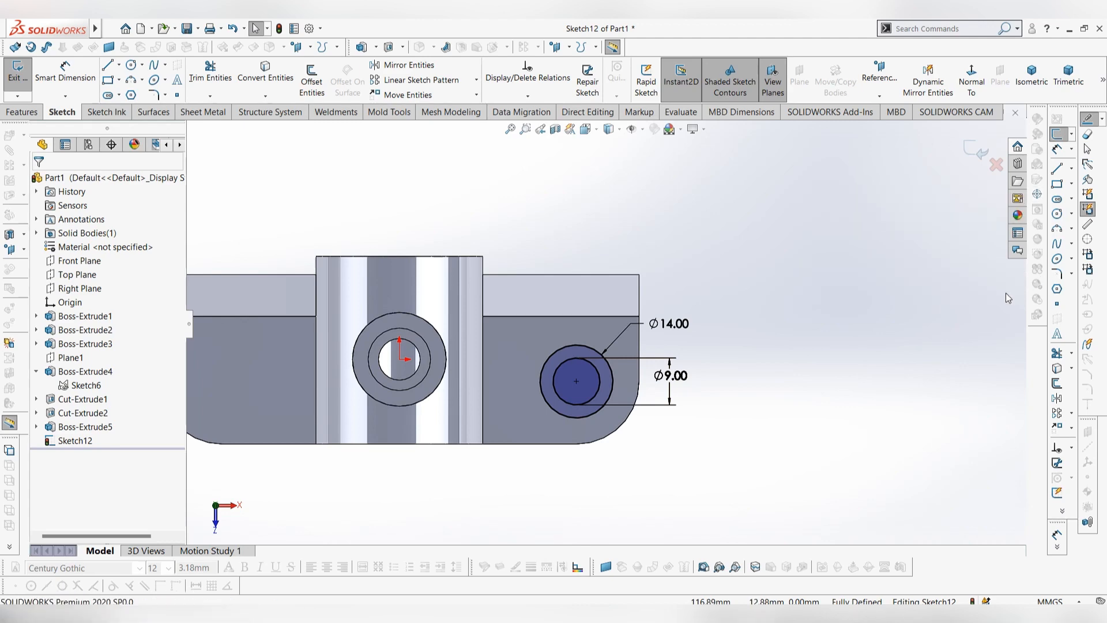
left_click(969, 150)
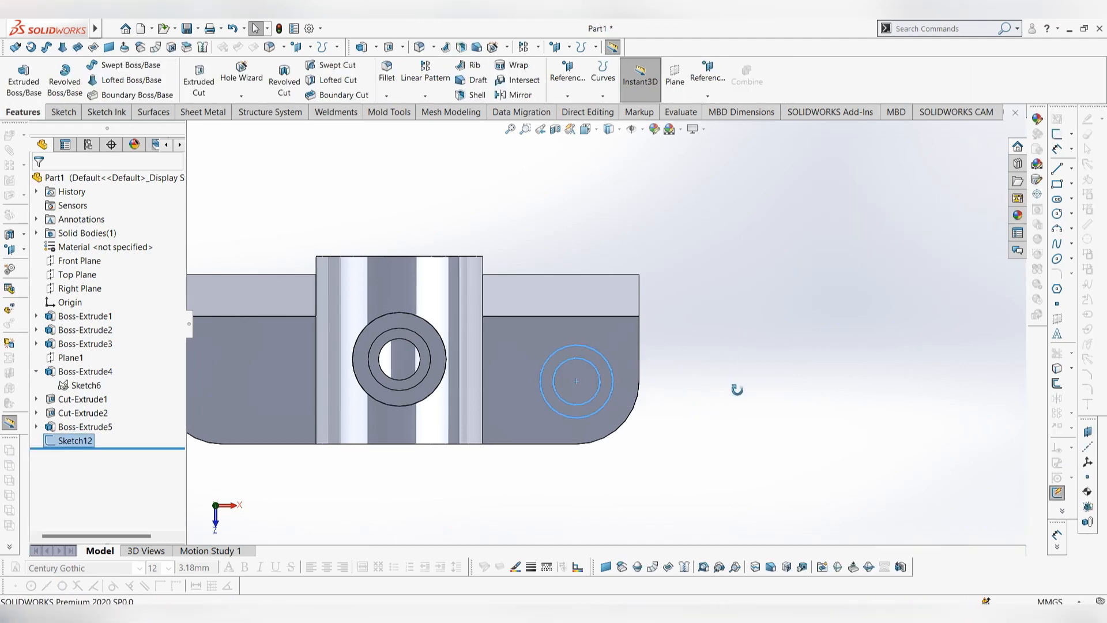
Extrude-cut the 14 mm circle 4 mm blind into the base plate as a corner counterbore.
scroll(634, 337, "up", 4)
middle_click_drag(629, 340, 615, 304)
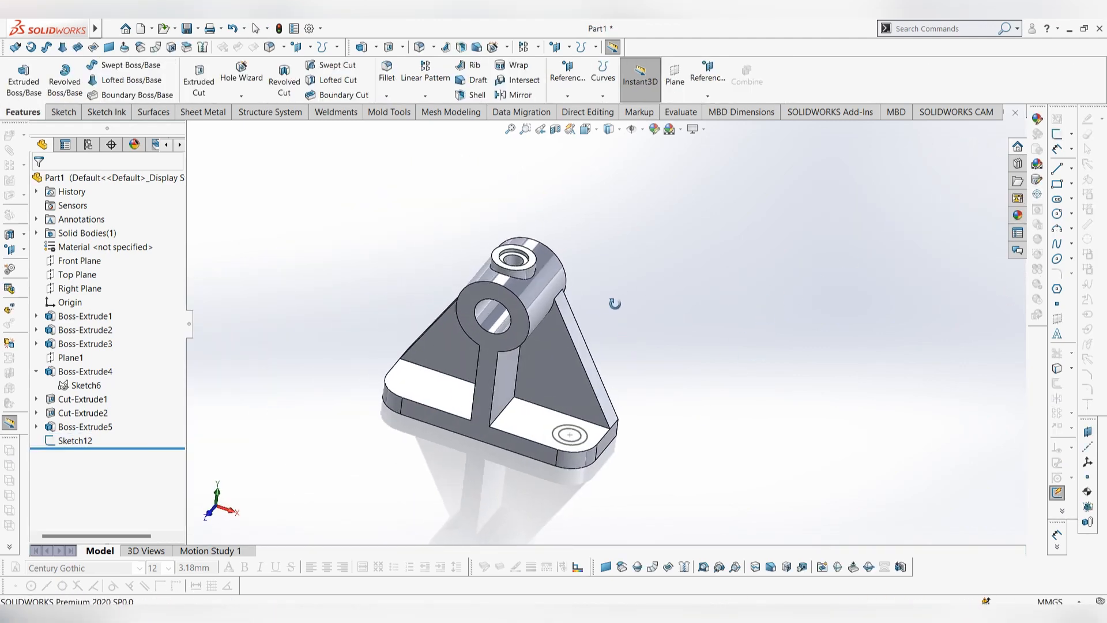
scroll(571, 471, "down", 2)
scroll(607, 431, "down", 2)
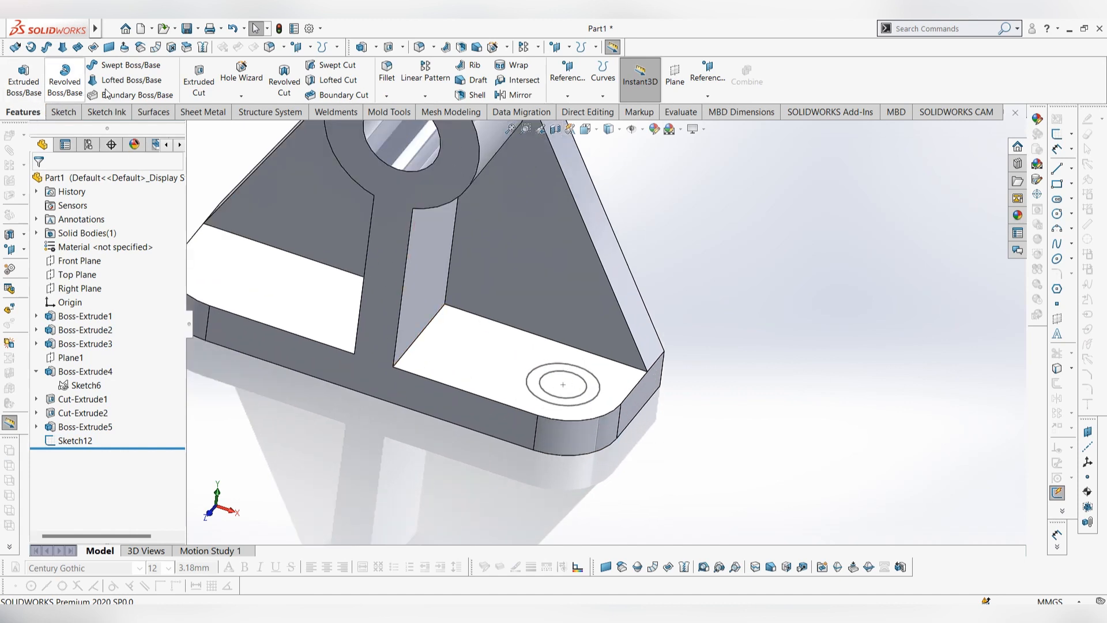
left_click(199, 75)
left_click(595, 378)
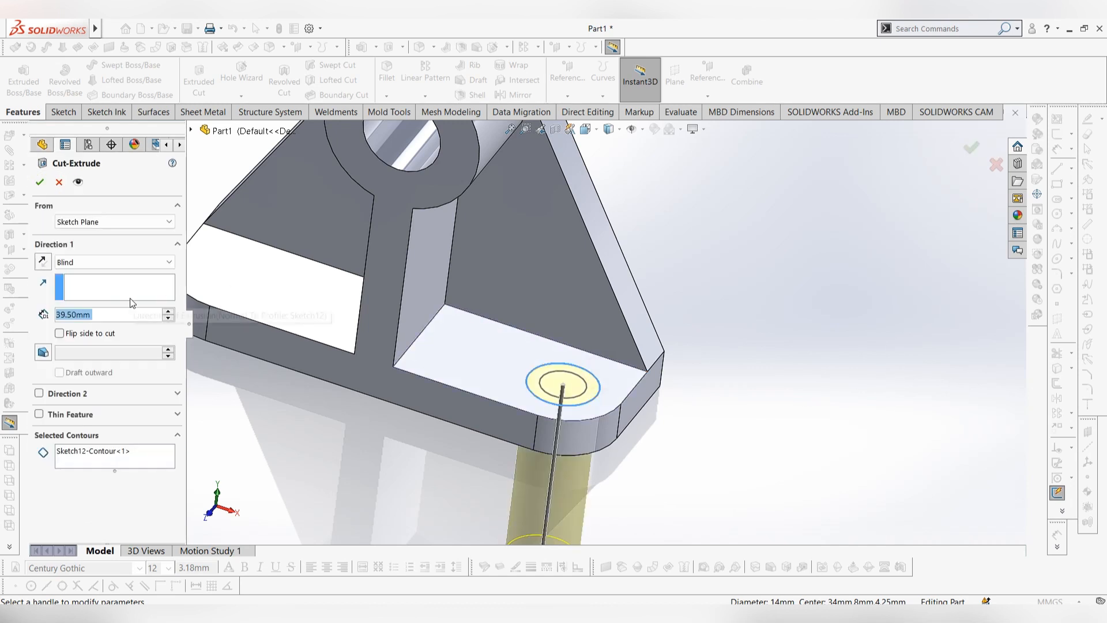
type("4")
key("Return")
key("Return")
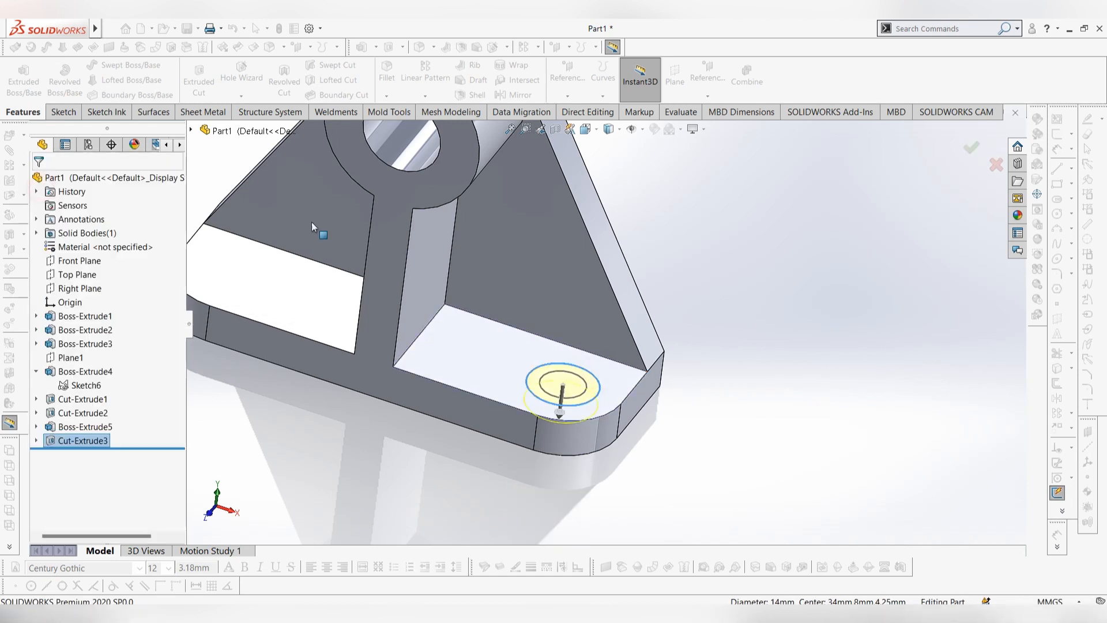
Make the counterbore cut's concentric-circle sketch visible in the model for reuse.
middle_click_drag(684, 348, 700, 375)
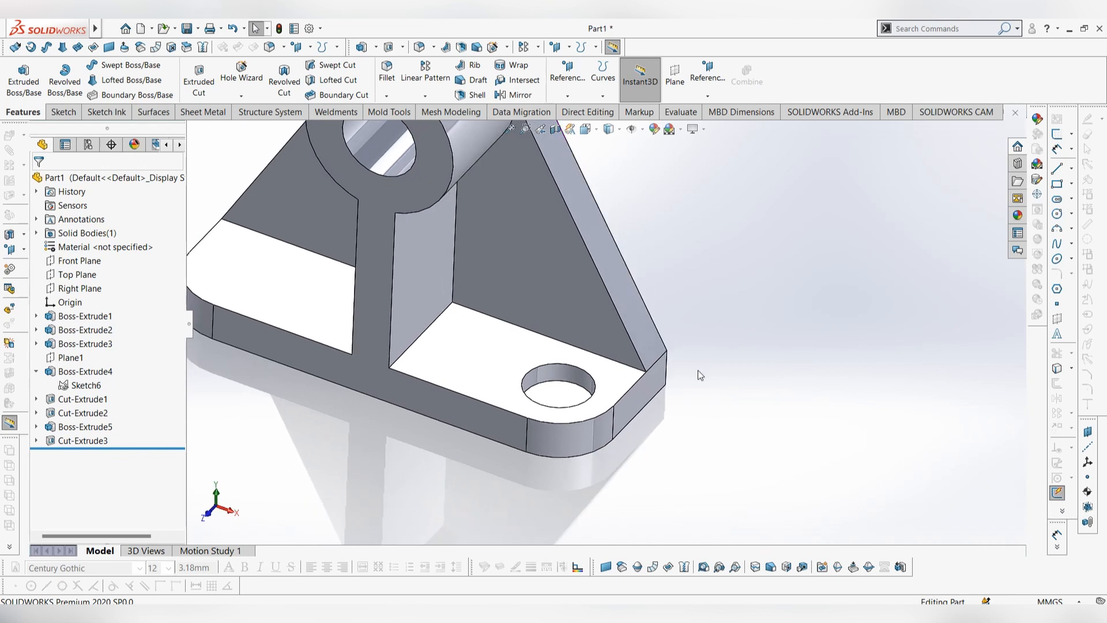
left_click(36, 441)
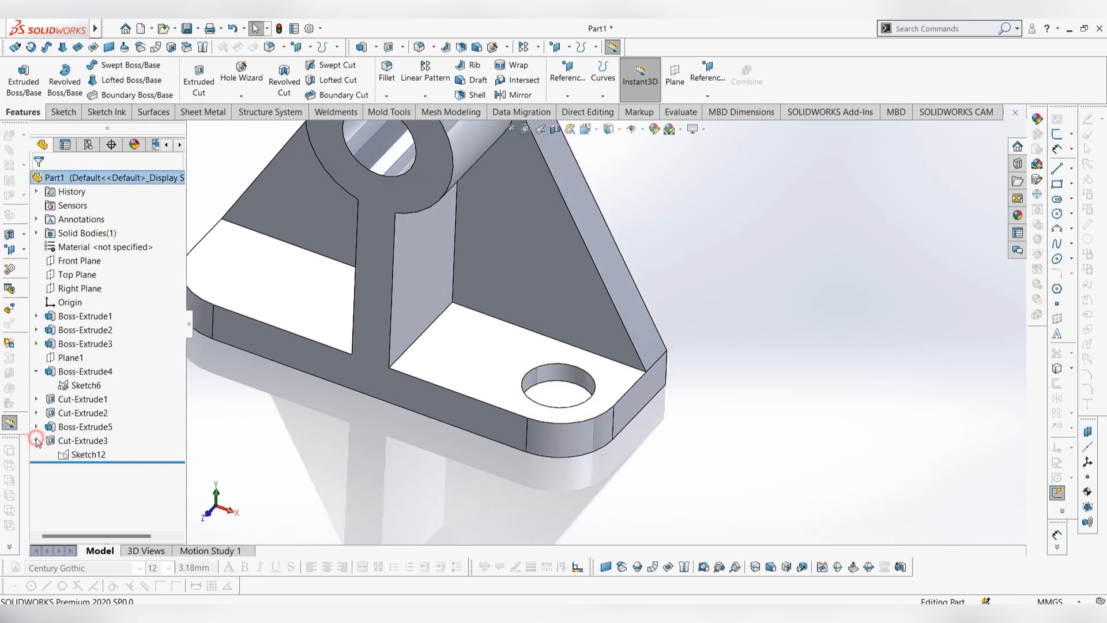
right_click(72, 454)
key("Escape")
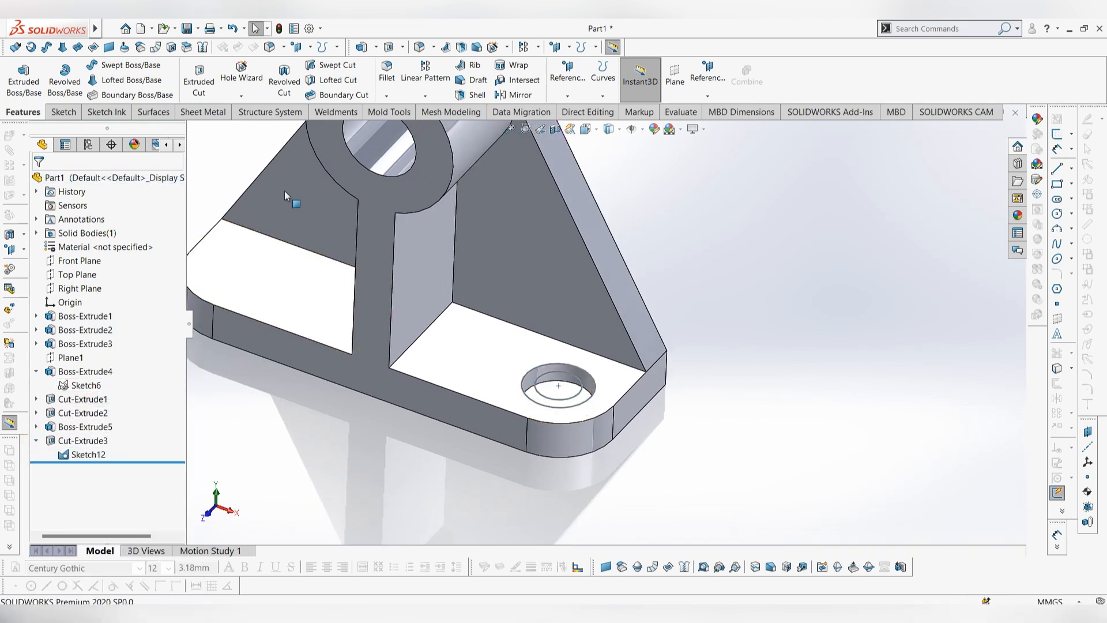
Extrude-cut the sketch's inner 9 mm circle Through All to drill the corner hole.
left_click(202, 81)
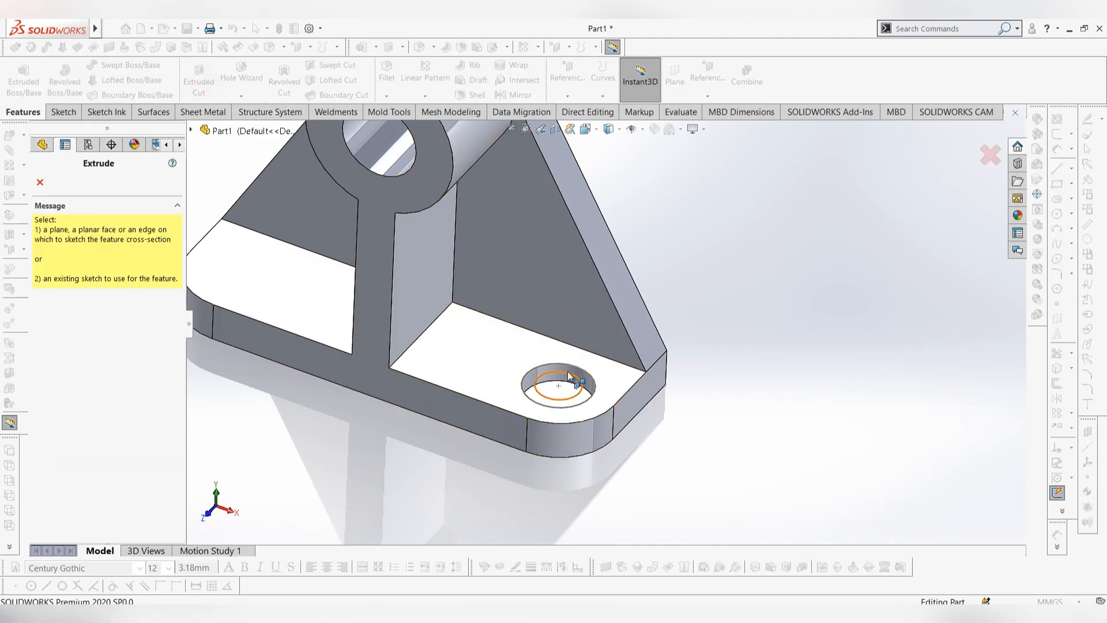
left_click(577, 392)
left_click_drag(562, 421, 561, 508)
left_click(115, 262)
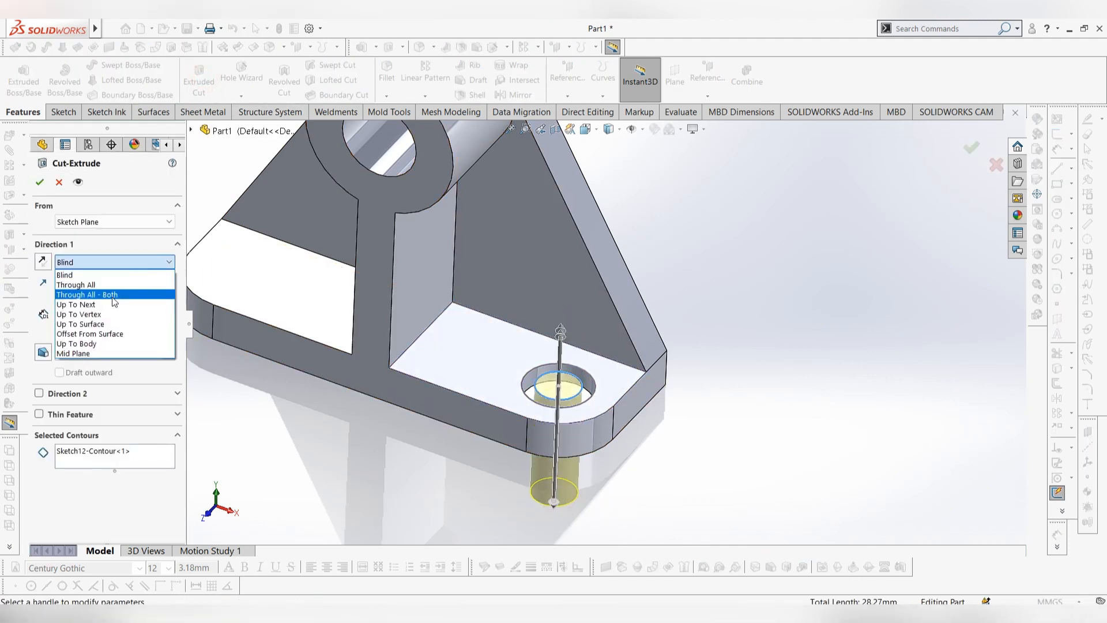
left_click(109, 284)
left_click(39, 182)
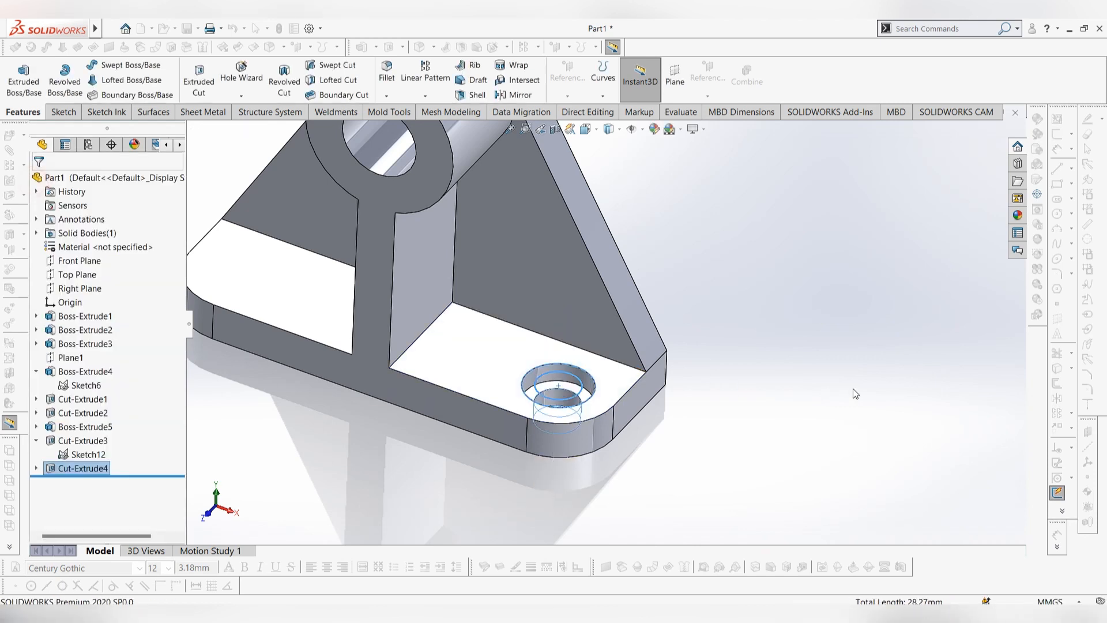
Hide the concentric-circle sketch again and fit the whole bracket in view.
right_click(81, 458)
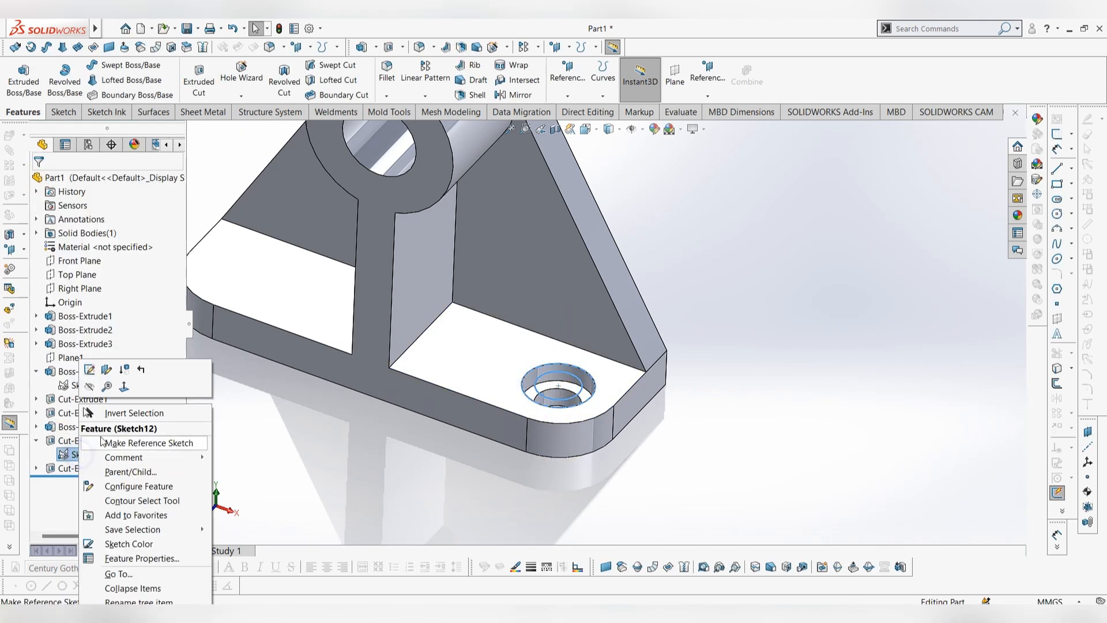
left_click(91, 388)
key("f")
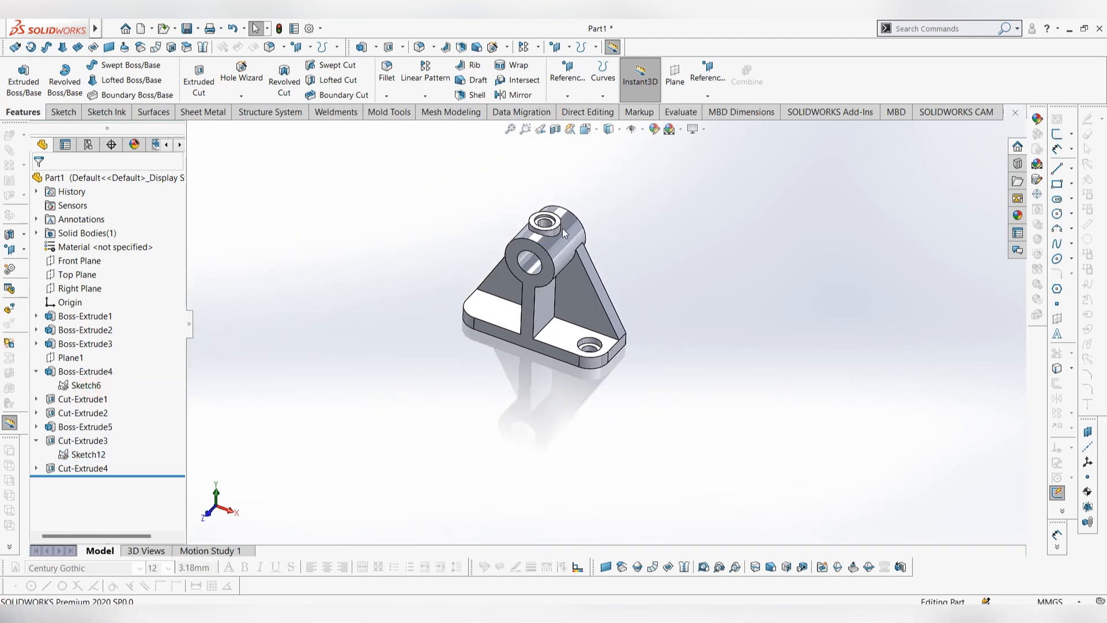
Mirror the counterbore and through-hole cuts about the Right Plane to the plate's opposite corner.
scroll(562, 227, "up", 3)
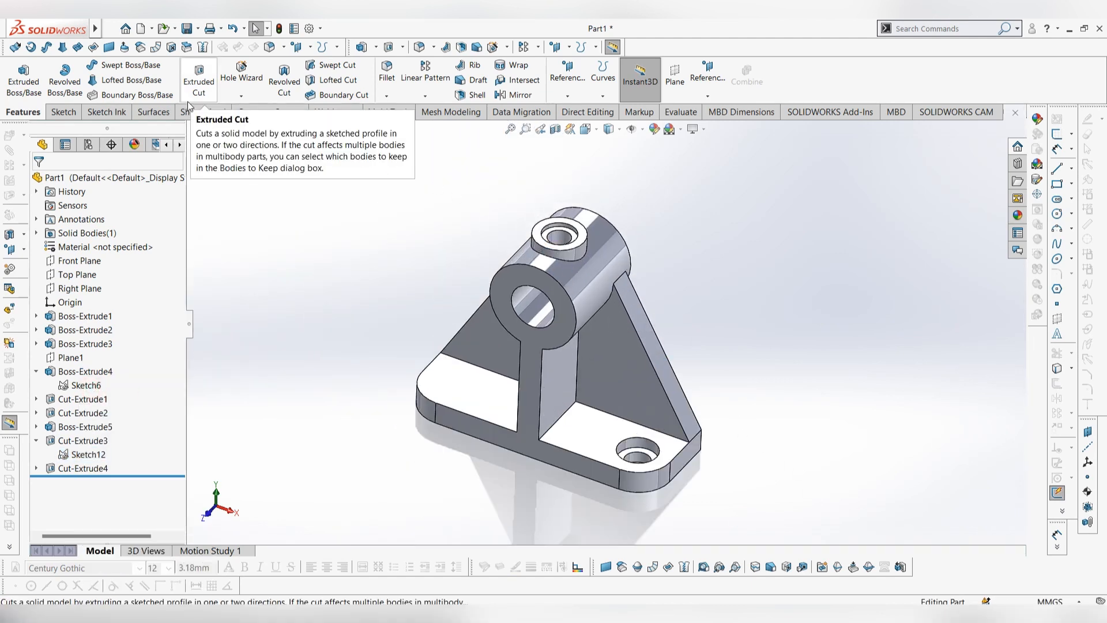
left_click(513, 96)
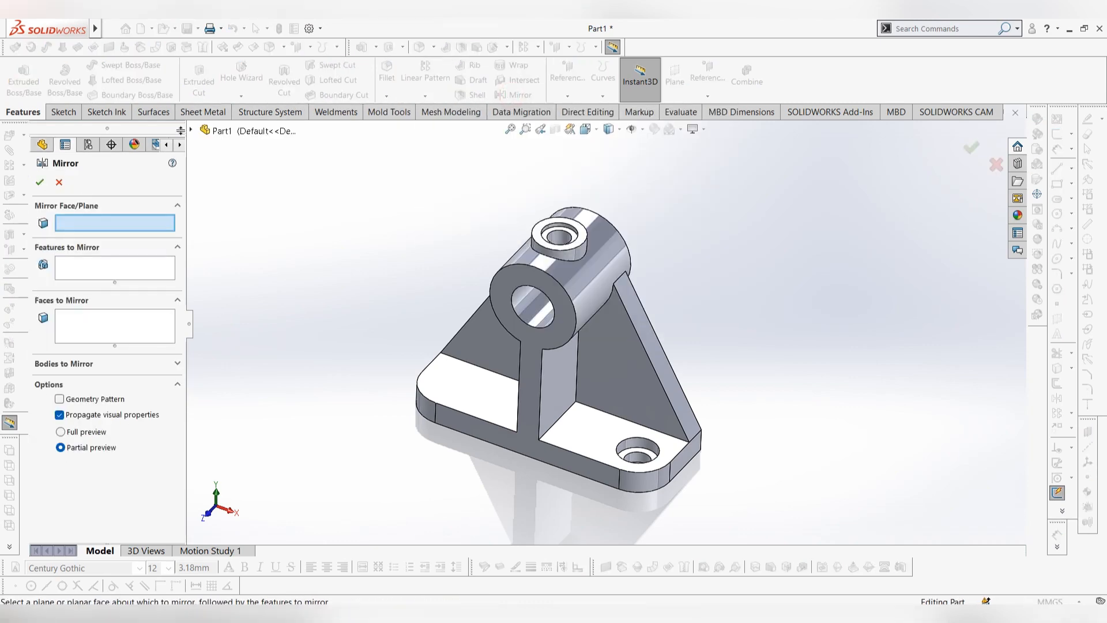
left_click(191, 130)
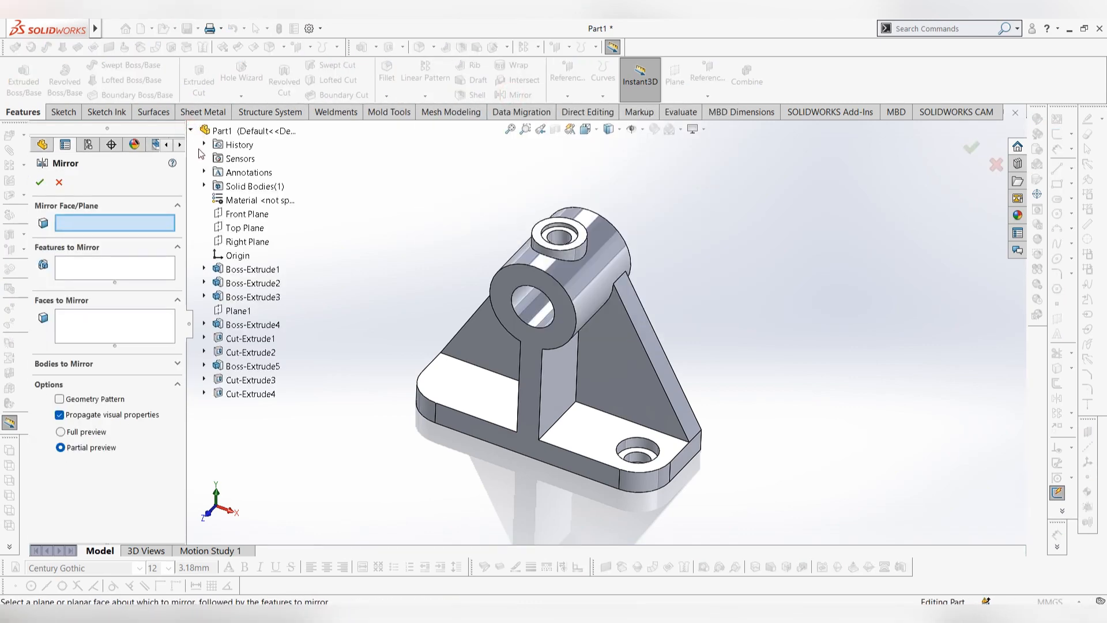
left_click(250, 241)
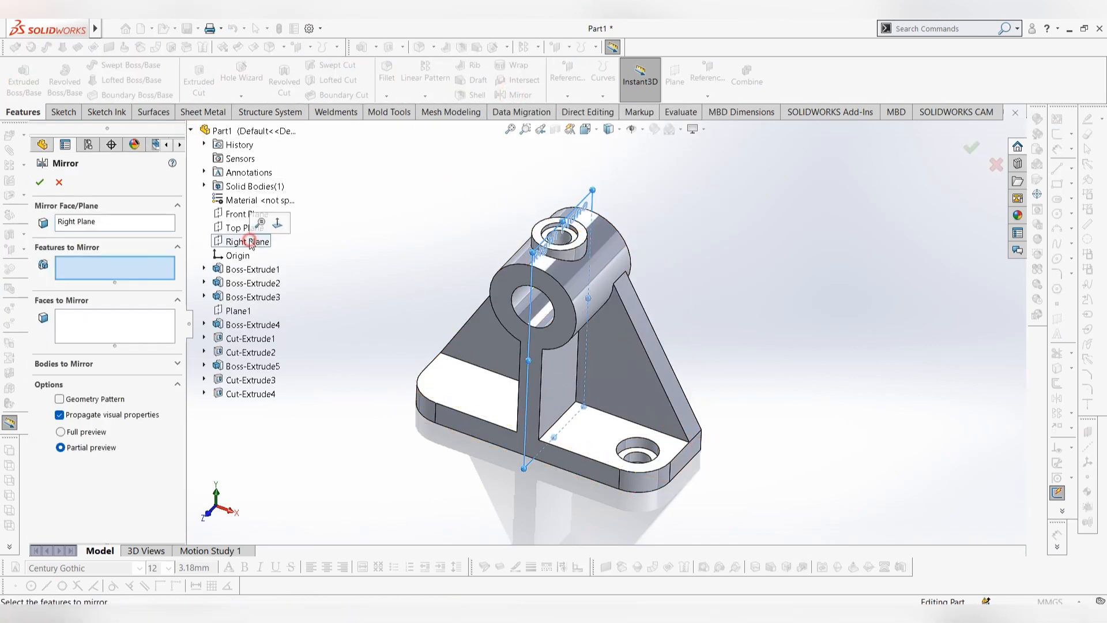
left_click(251, 380)
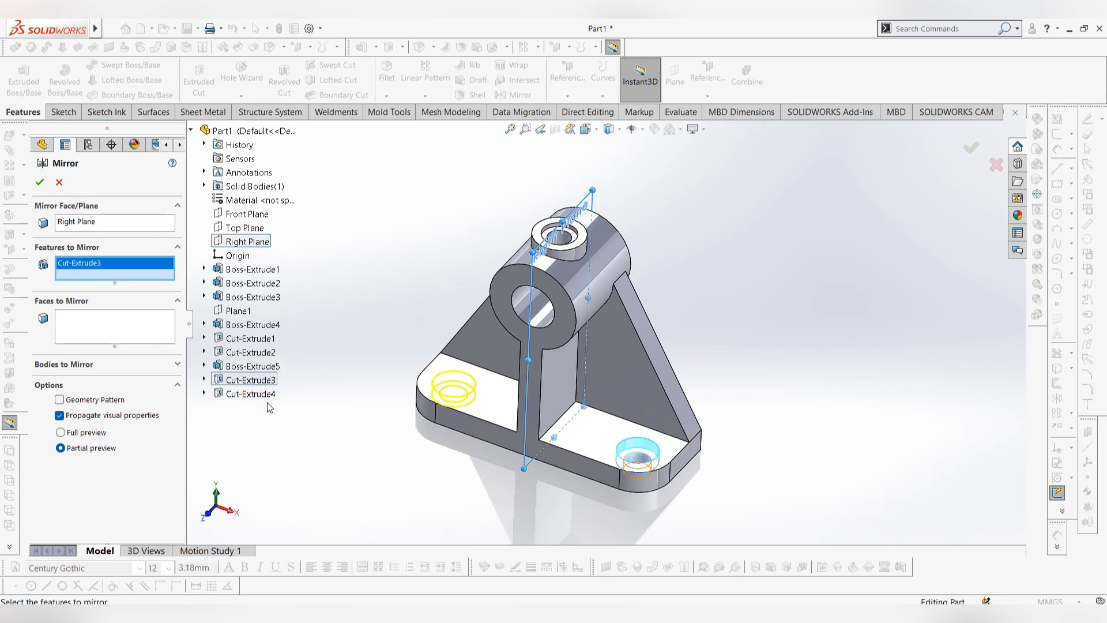
left_click(251, 394)
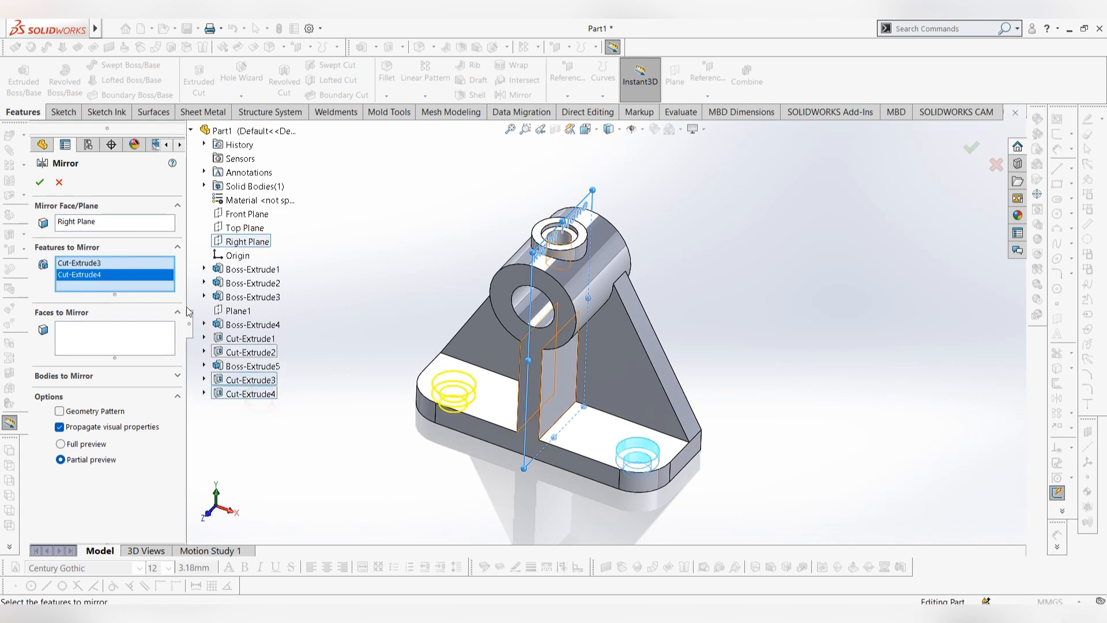
left_click(40, 183)
Inspect the finished bracket in temporary section views on the Front, Top and Right planes and from other angles.
middle_click_drag(720, 340, 774, 345)
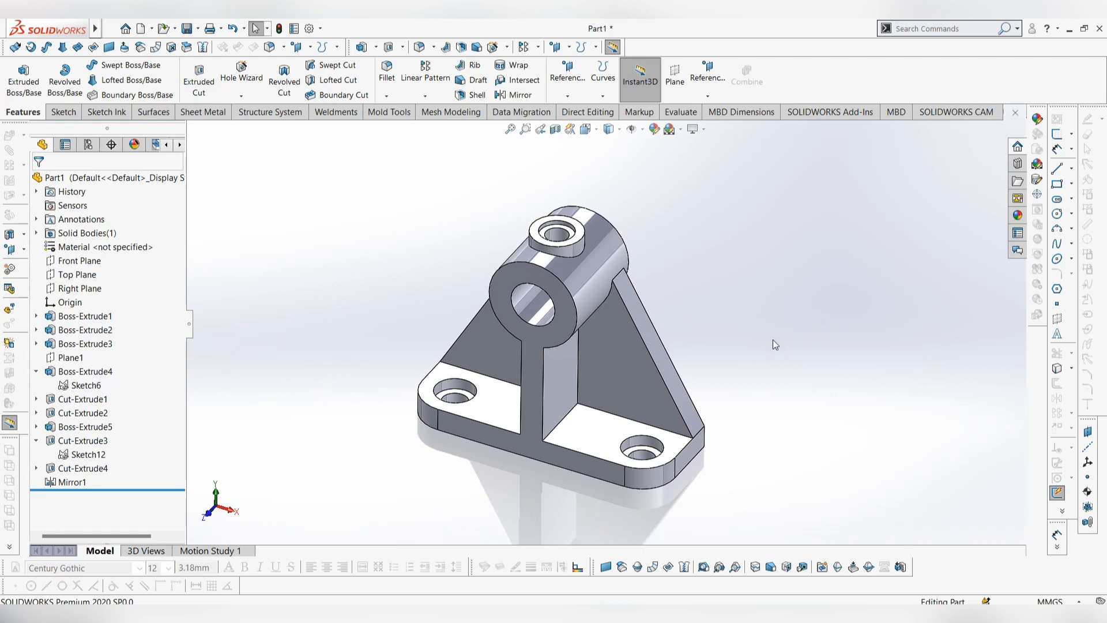
left_click(555, 129)
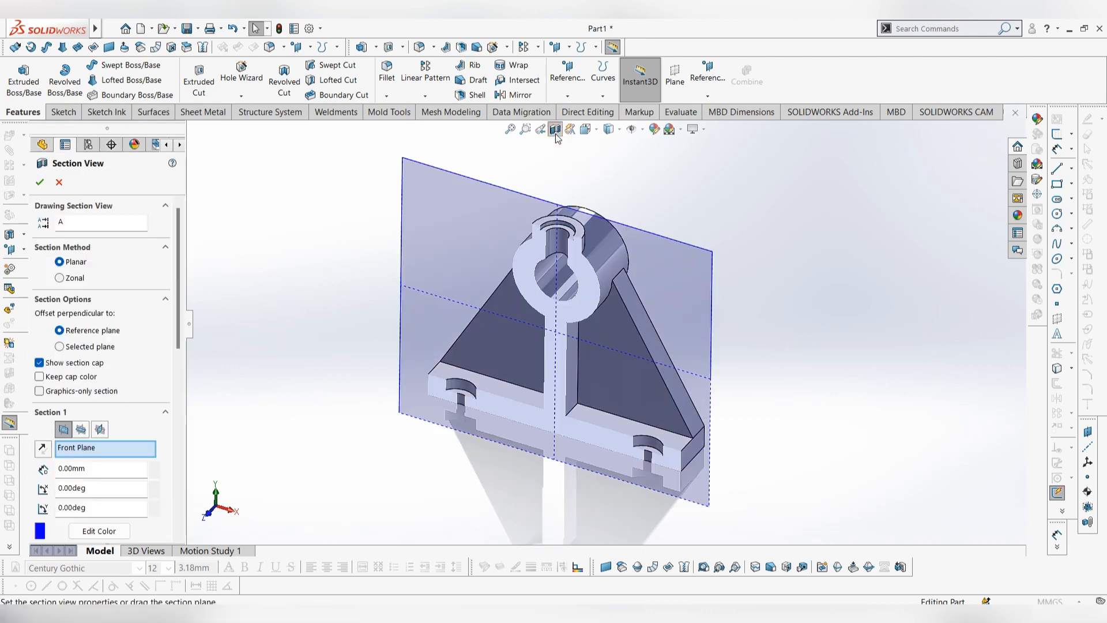
left_click(81, 430)
left_click(100, 429)
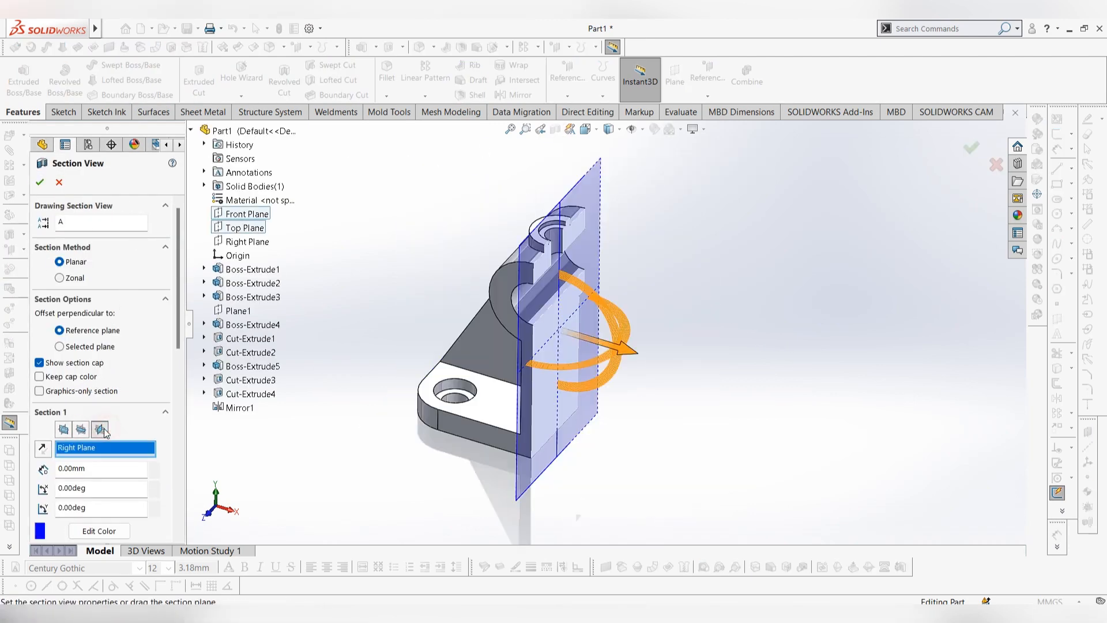
middle_click_drag(664, 396, 645, 373)
key("Escape")
middle_click_drag(750, 381, 758, 379)
middle_click_drag(766, 289, 842, 304)
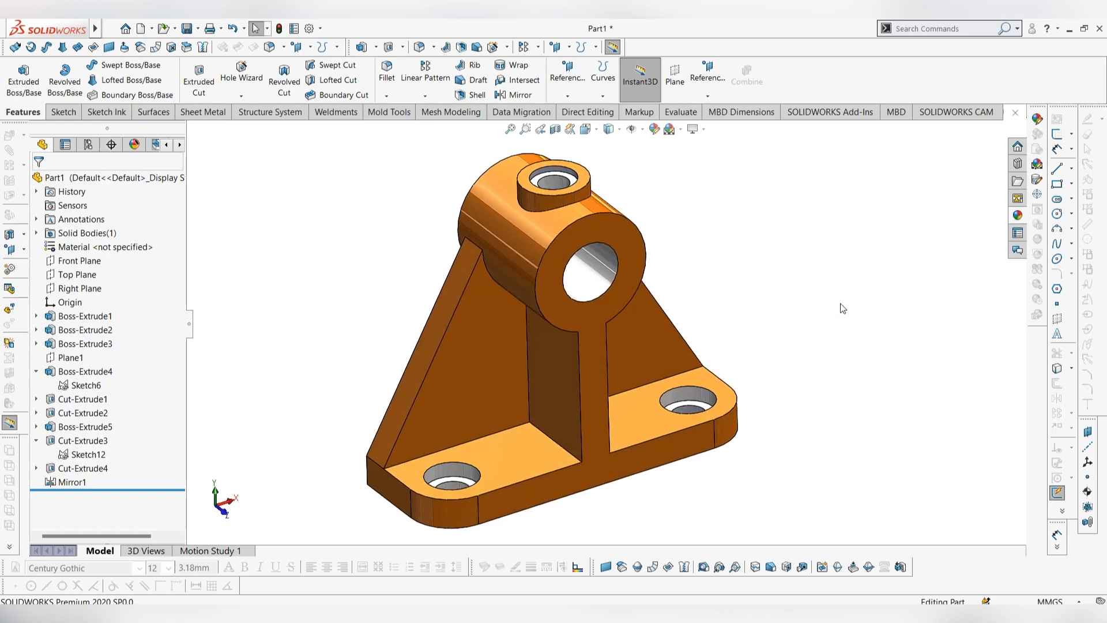